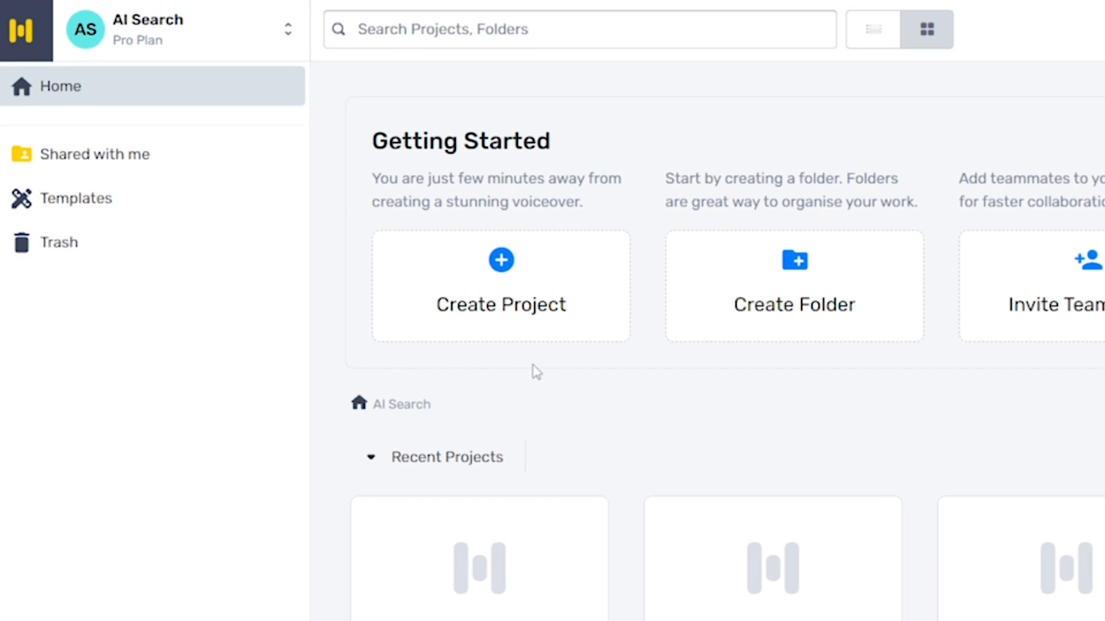
- Start a new project and title it "Video Audio 1"
{"action": "left_click", "coordinate": [537, 281]}
{"action": "left_click_drag", "start_coordinate": [398, 187], "coordinate": [294, 176]}
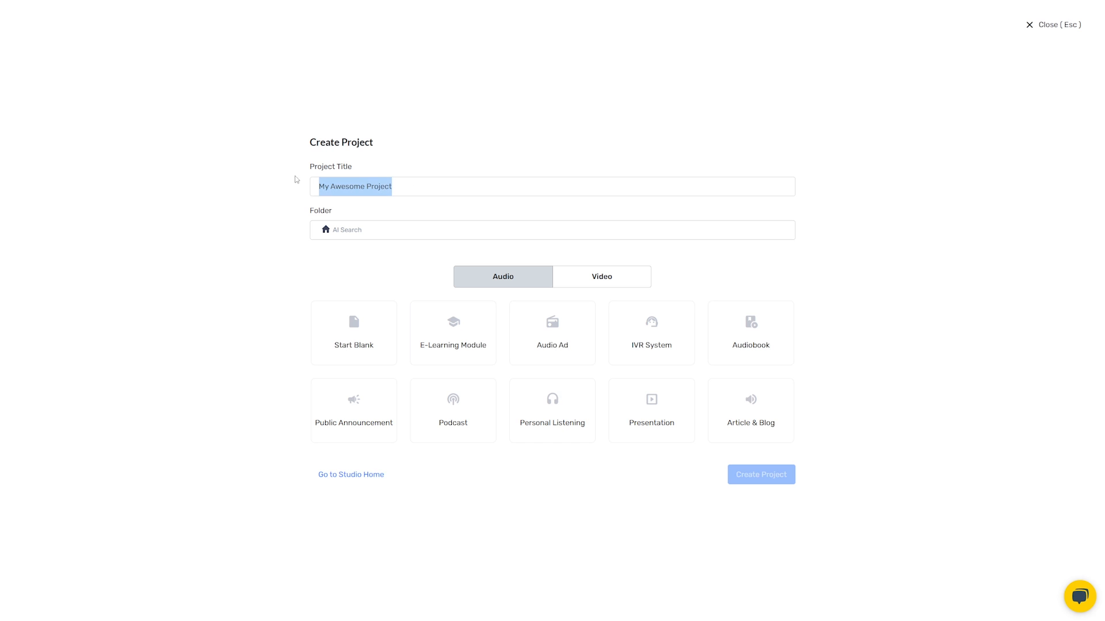
{"action": "type", "text": "Video Audio 1"}
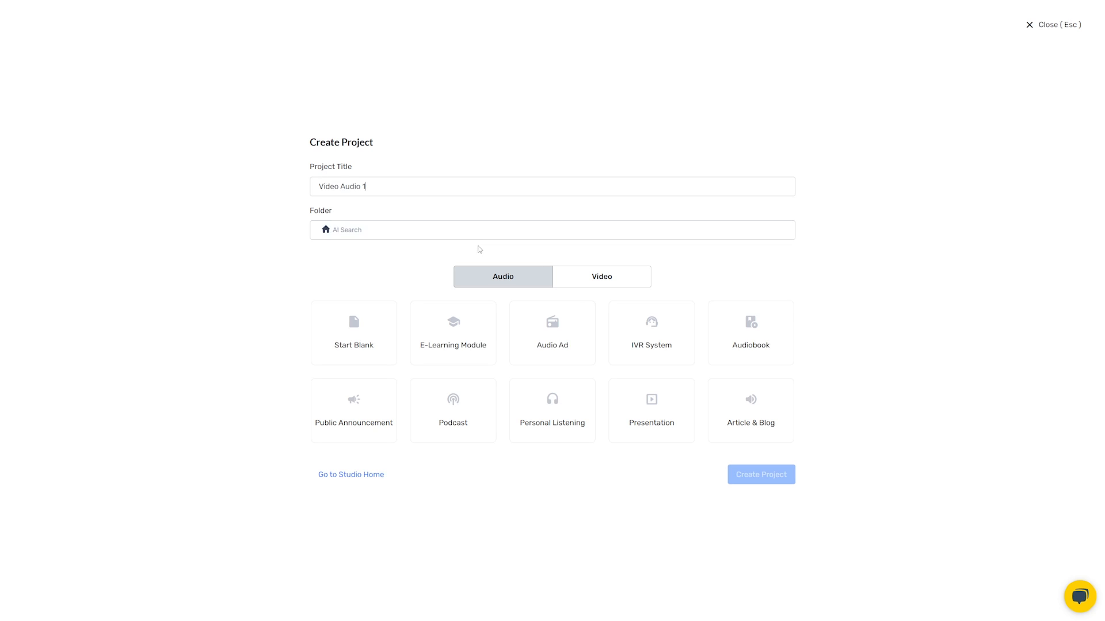
- Compare the video and audio project types, and create the project as an audio project with Start Blank
{"action": "left_click", "coordinate": [631, 281]}
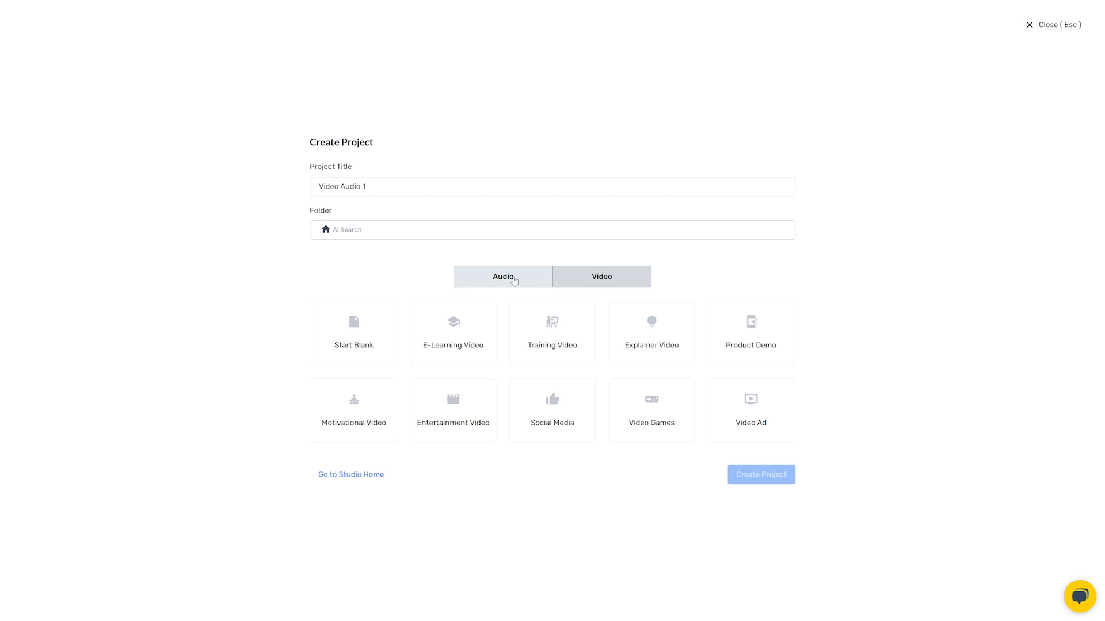
{"action": "left_click", "coordinate": [512, 284]}
{"action": "left_click", "coordinate": [602, 277]}
{"action": "left_click", "coordinate": [516, 279]}
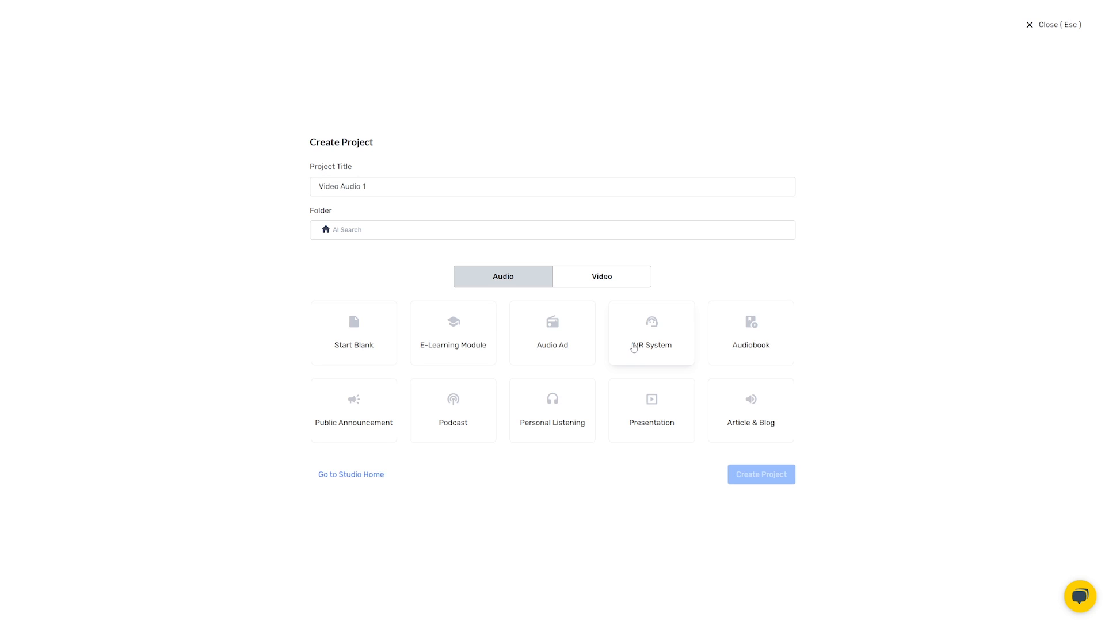
{"action": "left_click", "coordinate": [376, 345]}
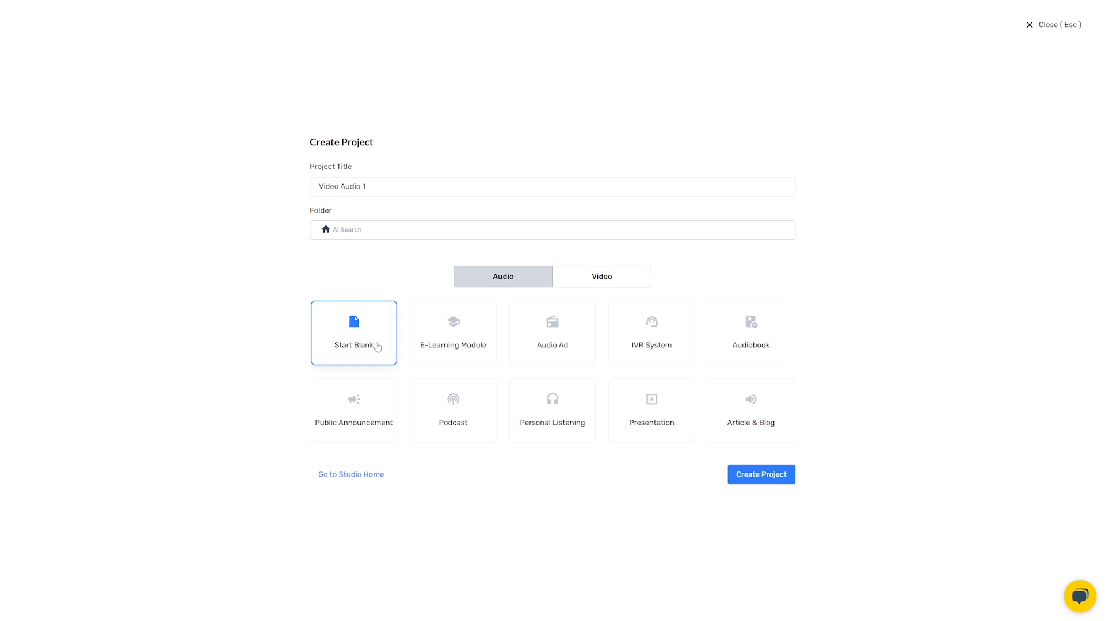
{"action": "left_click", "coordinate": [756, 482]}
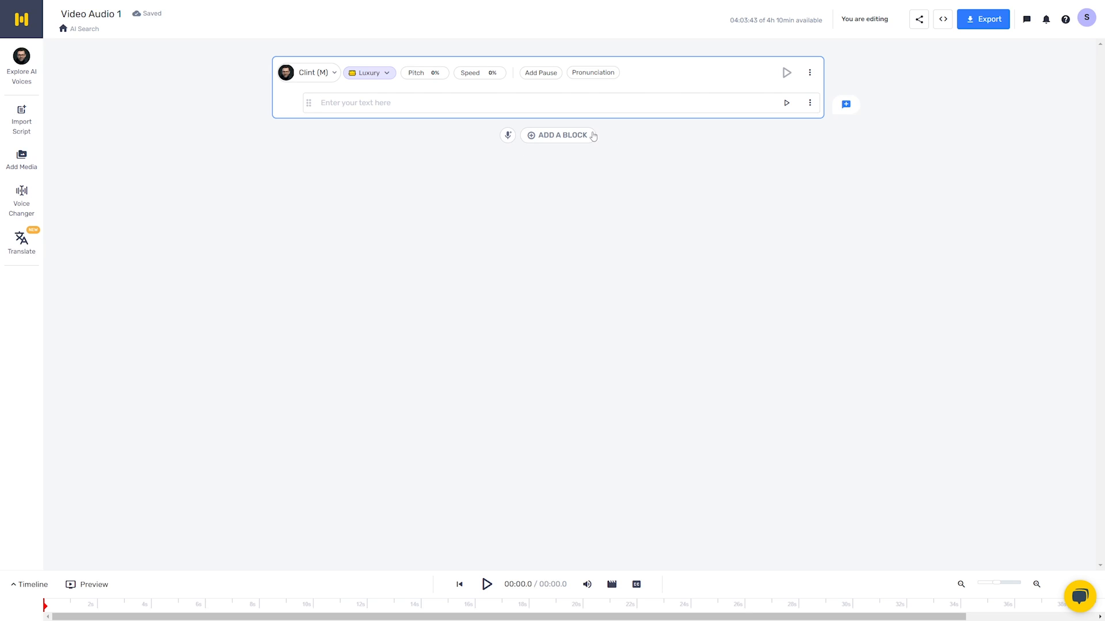
- Fill the first text line with the sentence beginning "As the debate raged on" and generate and play its audio
{"action": "type", "text": "As the debate raged on, it became clear that finding a middle ground would be more challenging than initially thought, given the complexity of the issues at hand."}
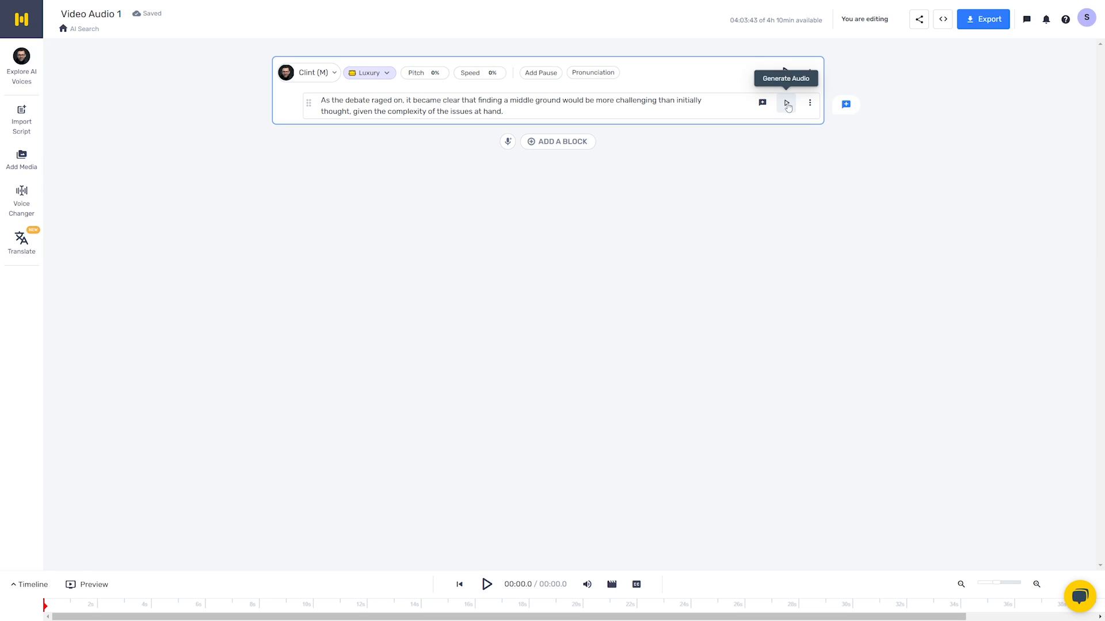
{"action": "left_click", "coordinate": [787, 104]}
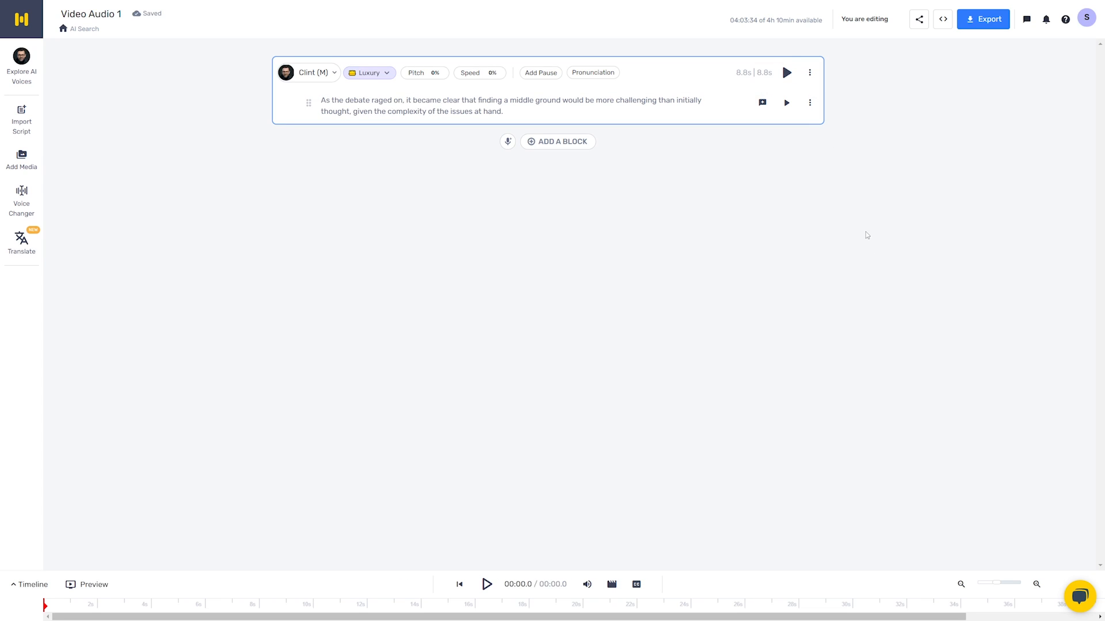
{"action": "left_click", "coordinate": [787, 103]}
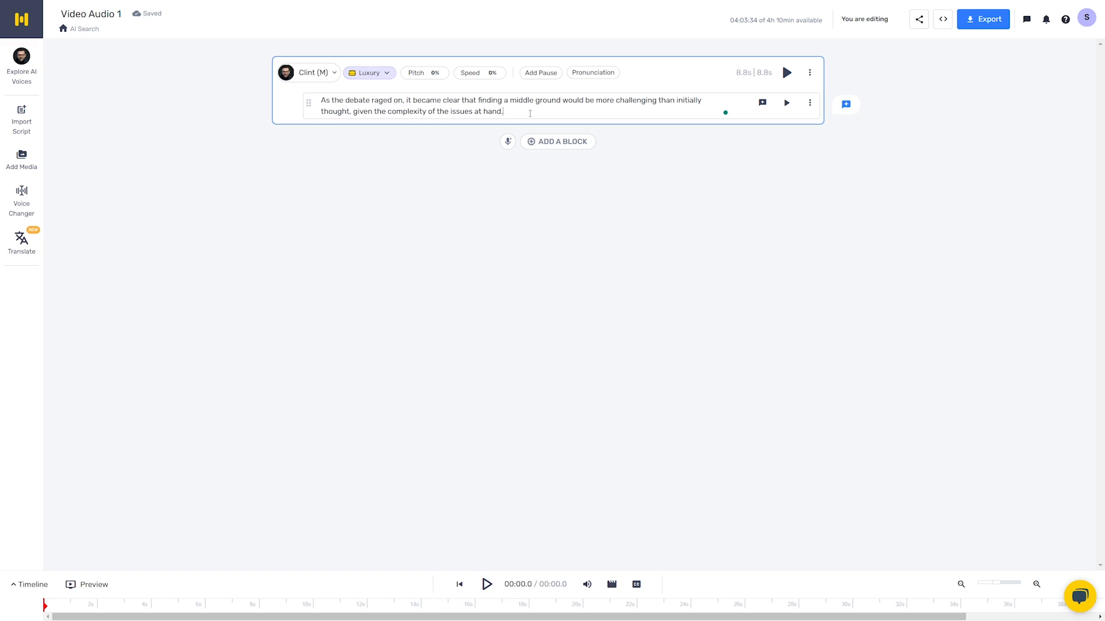
- Add a second line reading "The quick brown fox jumps over the lazy dog." and generate and play its audio
{"action": "key", "text": "Return"}
{"action": "type", "text": "The quick brown fox jumps over the lazy dog."}
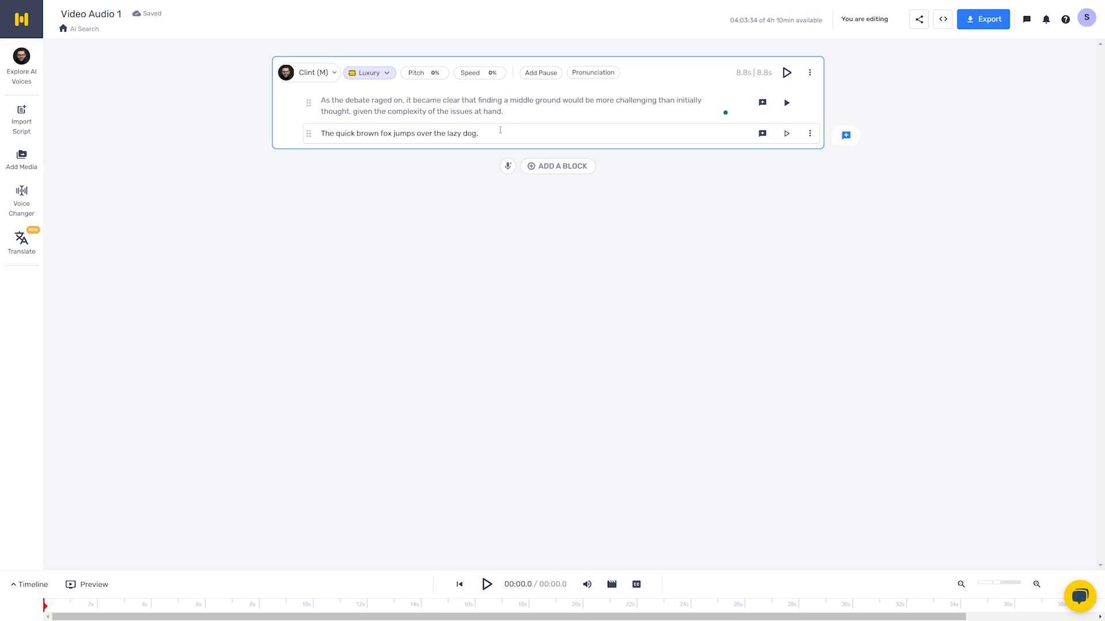
{"action": "left_click", "coordinate": [786, 134]}
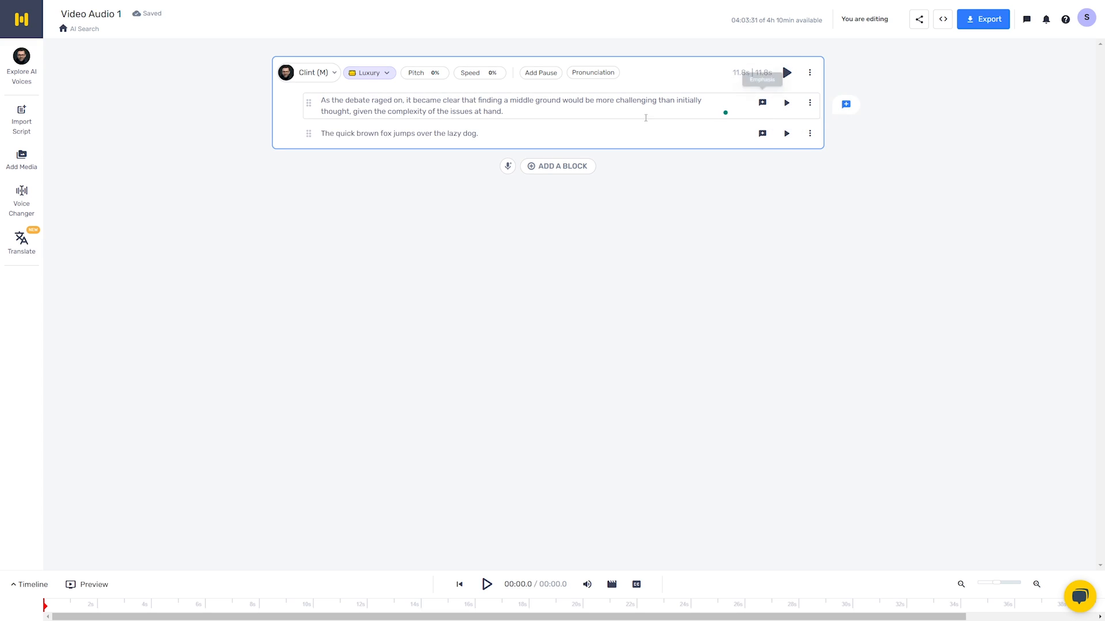
{"action": "left_click", "coordinate": [784, 133]}
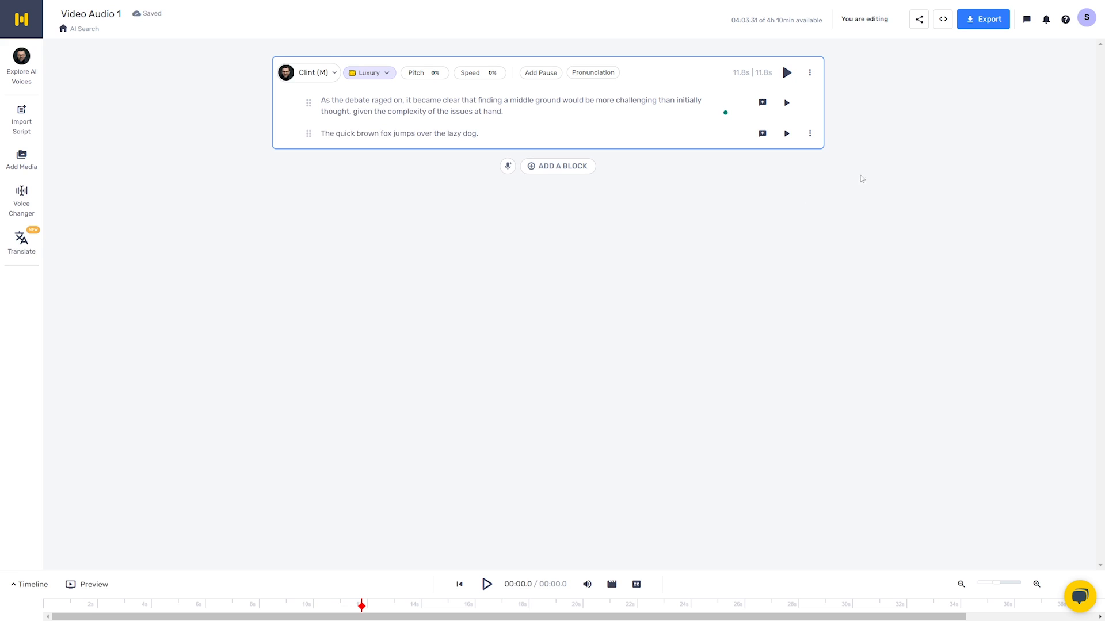
- Open the voice library for the block, look through the languages, and filter the voices by the Terrified style
{"action": "left_click", "coordinate": [309, 73]}
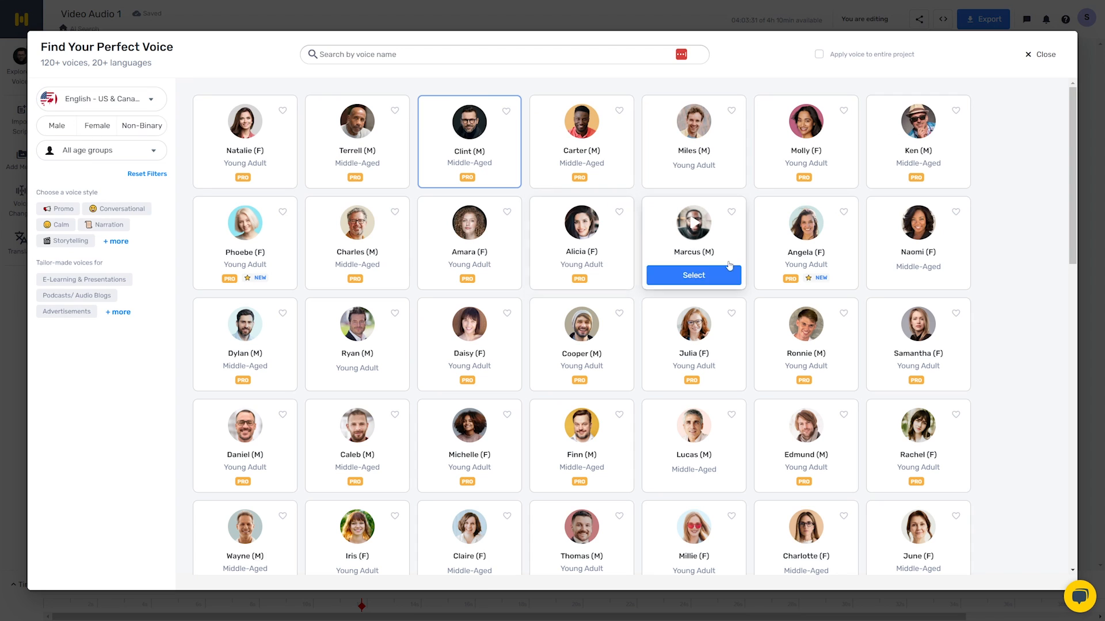
{"action": "left_click", "coordinate": [101, 98]}
{"action": "scroll", "coordinate": [165, 257], "scroll_direction": "down", "scroll_amount": 6}
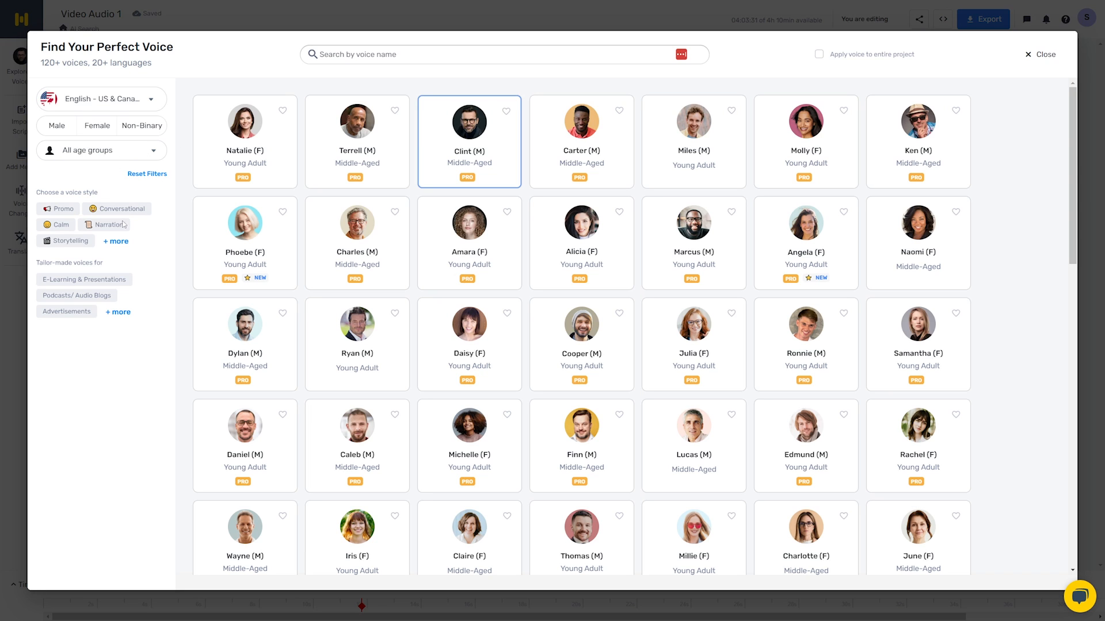
{"action": "left_click", "coordinate": [116, 241]}
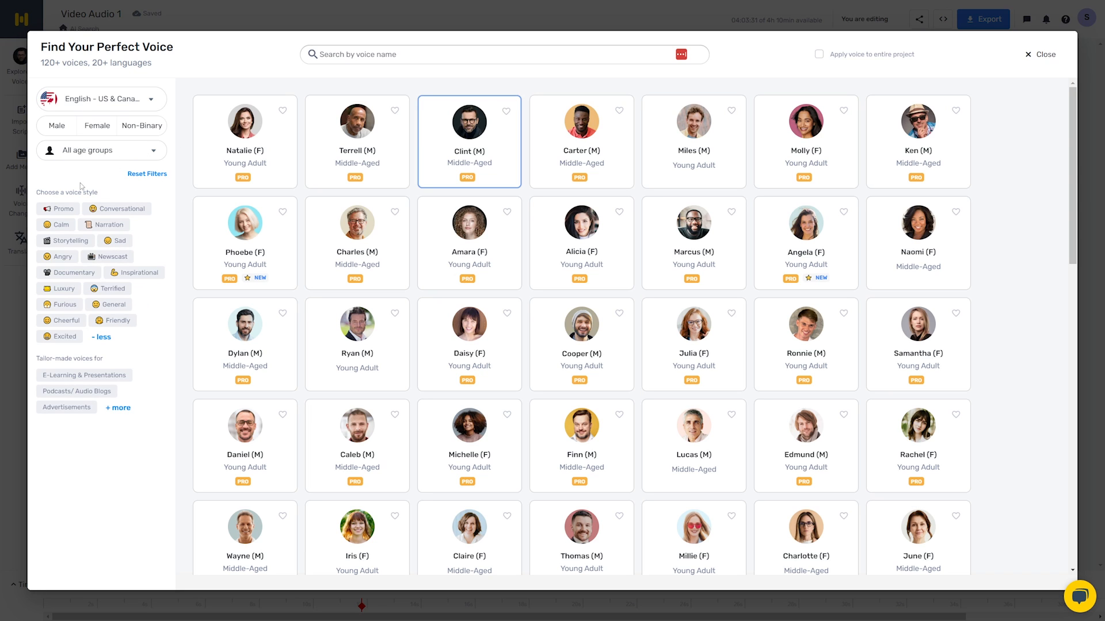
{"action": "left_click", "coordinate": [109, 288]}
- Preview and select the Rachel (F) voice for the block, and generate and play the whole block's audio
{"action": "mouse_move", "coordinate": [466, 130]}
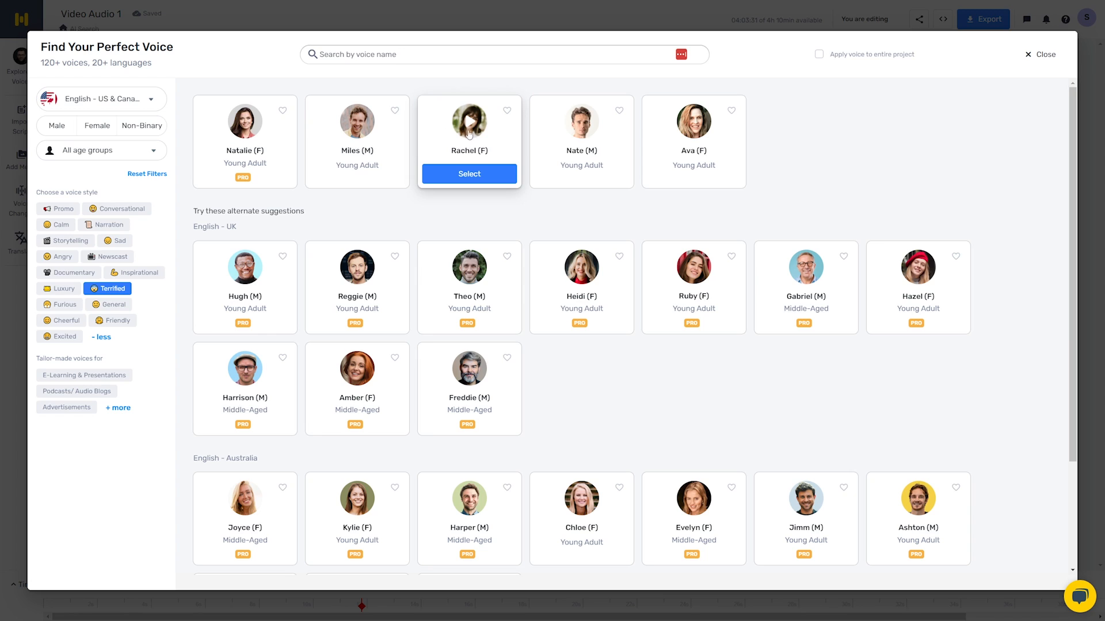
{"action": "left_click", "coordinate": [472, 131]}
{"action": "left_click", "coordinate": [476, 175]}
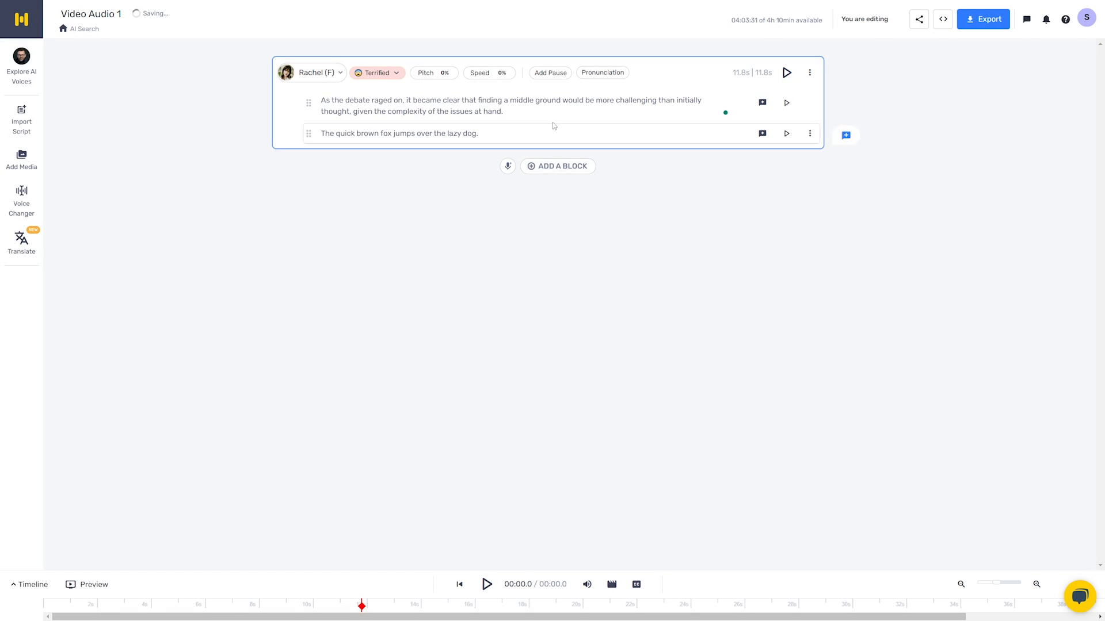
{"action": "left_click", "coordinate": [786, 74]}
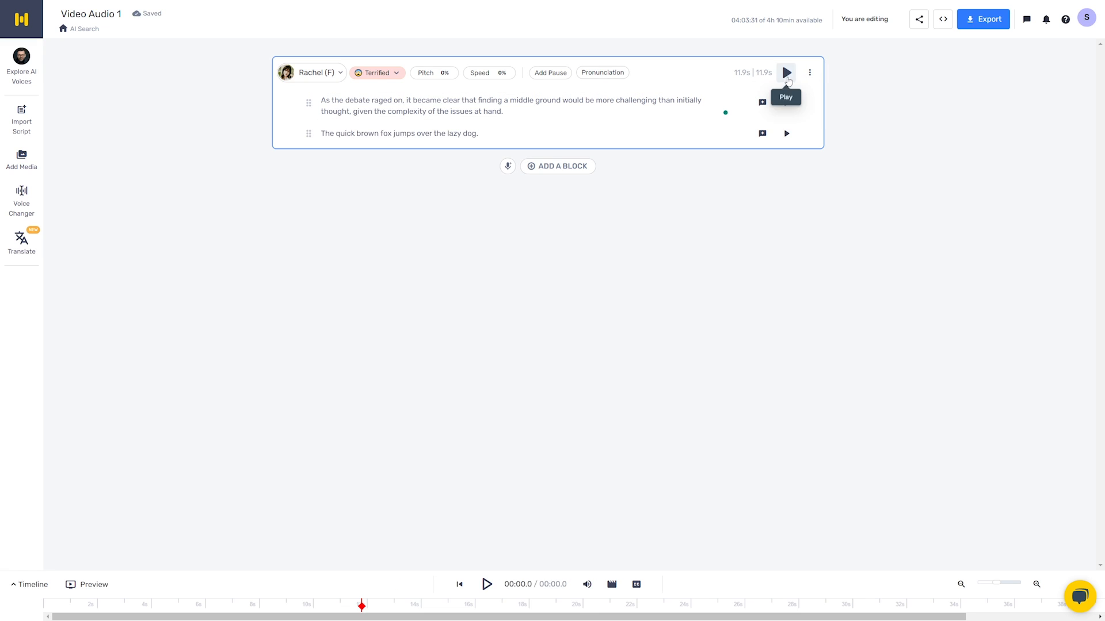
{"action": "left_click", "coordinate": [786, 74]}
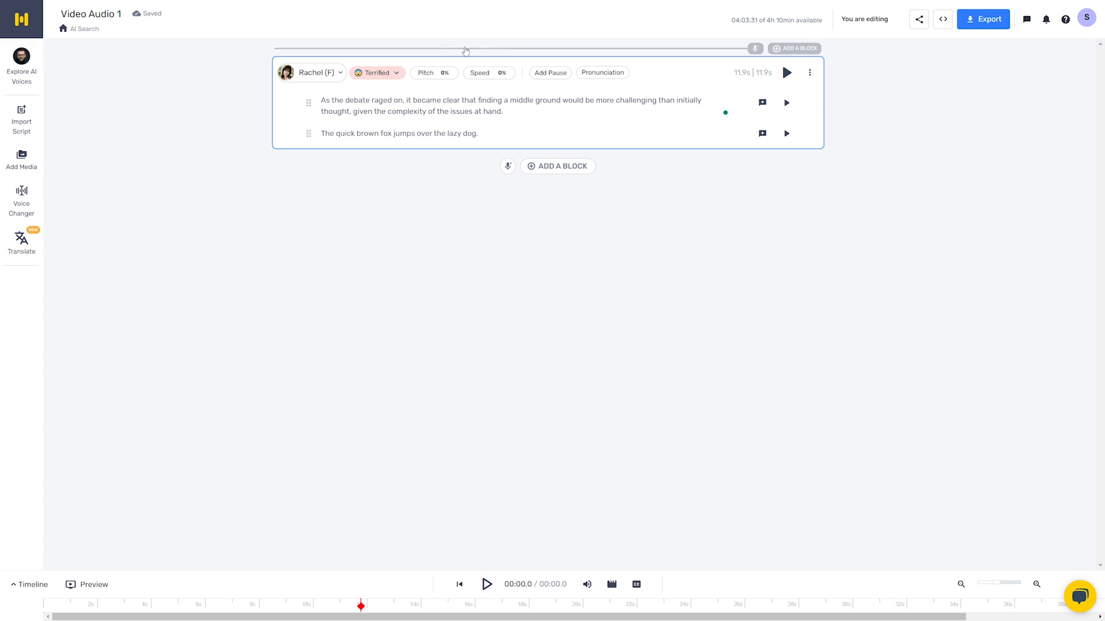
- Review the available voice styles, set the block's style to Excited, and generate and play its audio
{"action": "left_click", "coordinate": [356, 75]}
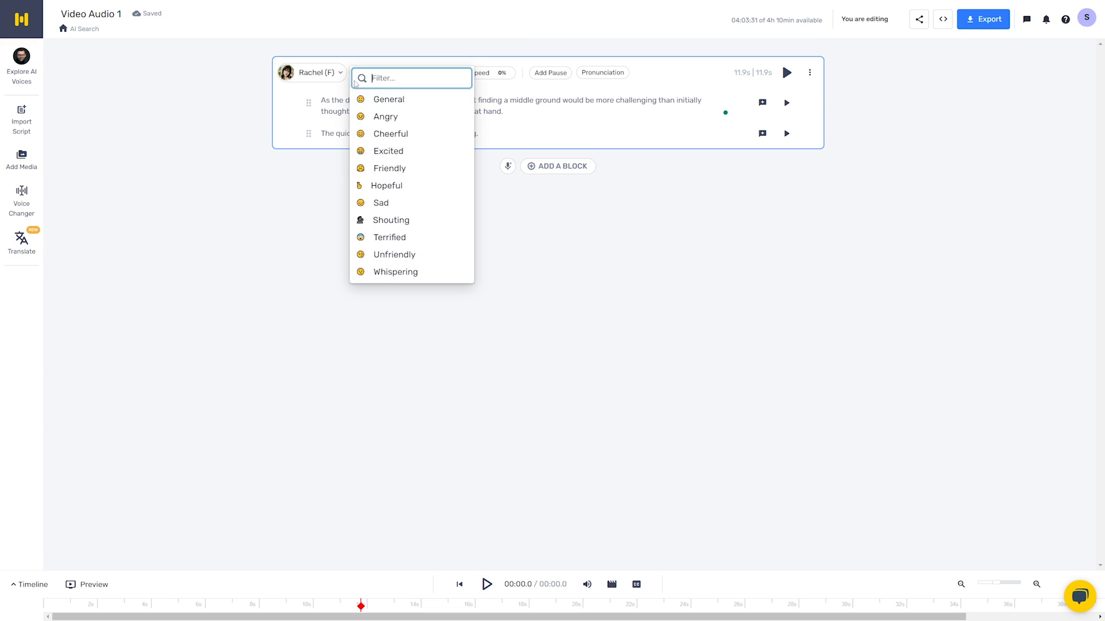
{"action": "left_click", "coordinate": [605, 236]}
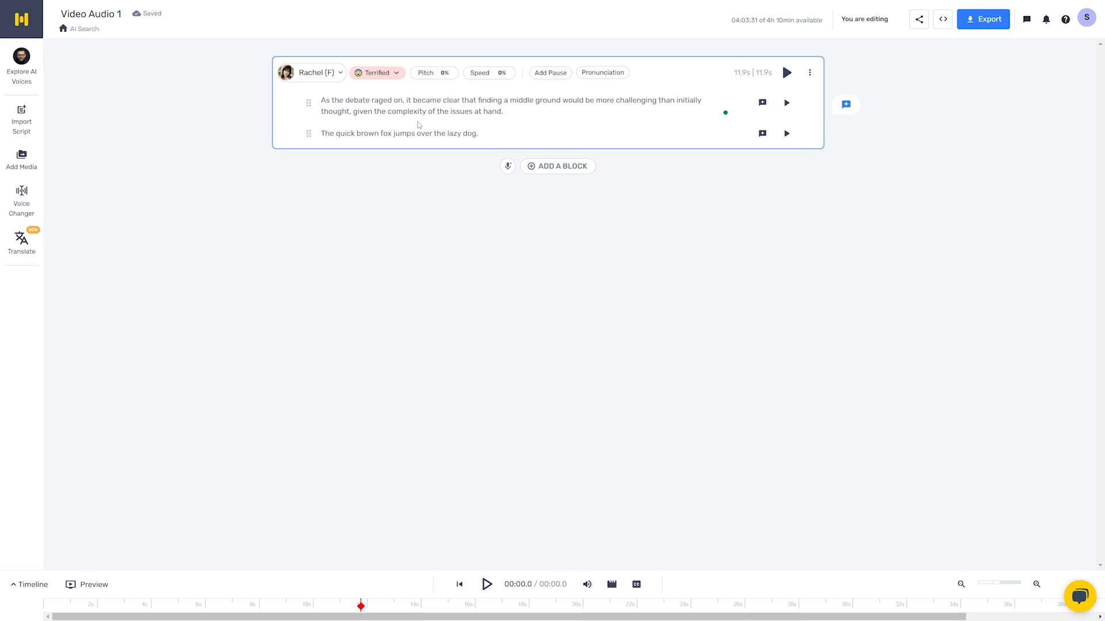
{"action": "left_click", "coordinate": [382, 73]}
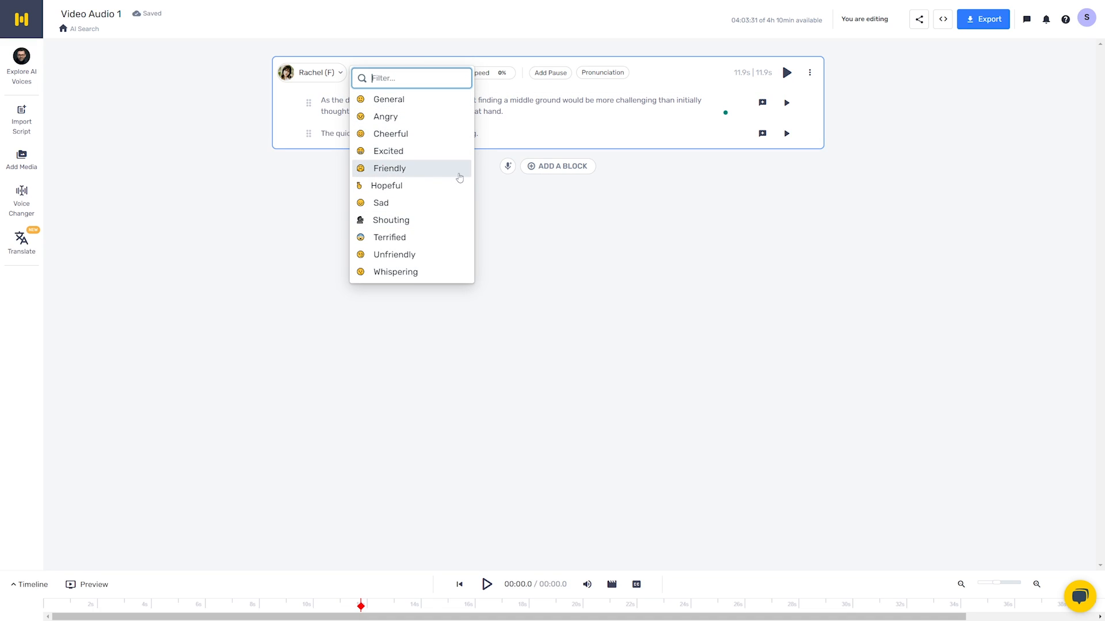
{"action": "left_click", "coordinate": [410, 153]}
{"action": "left_click", "coordinate": [787, 79]}
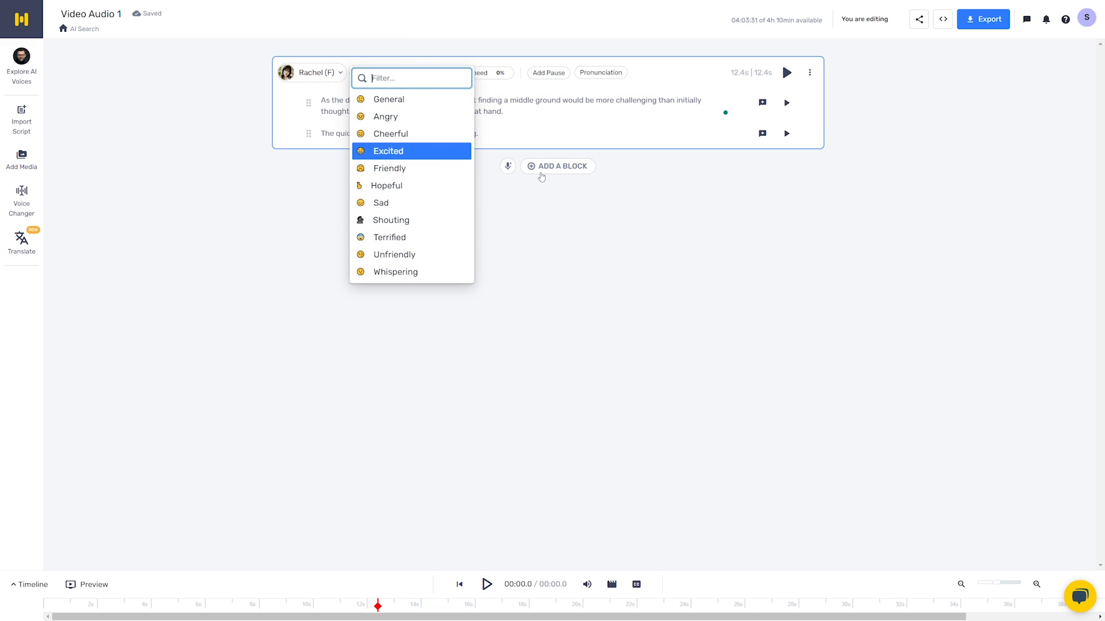
{"action": "left_click", "coordinate": [597, 216]}
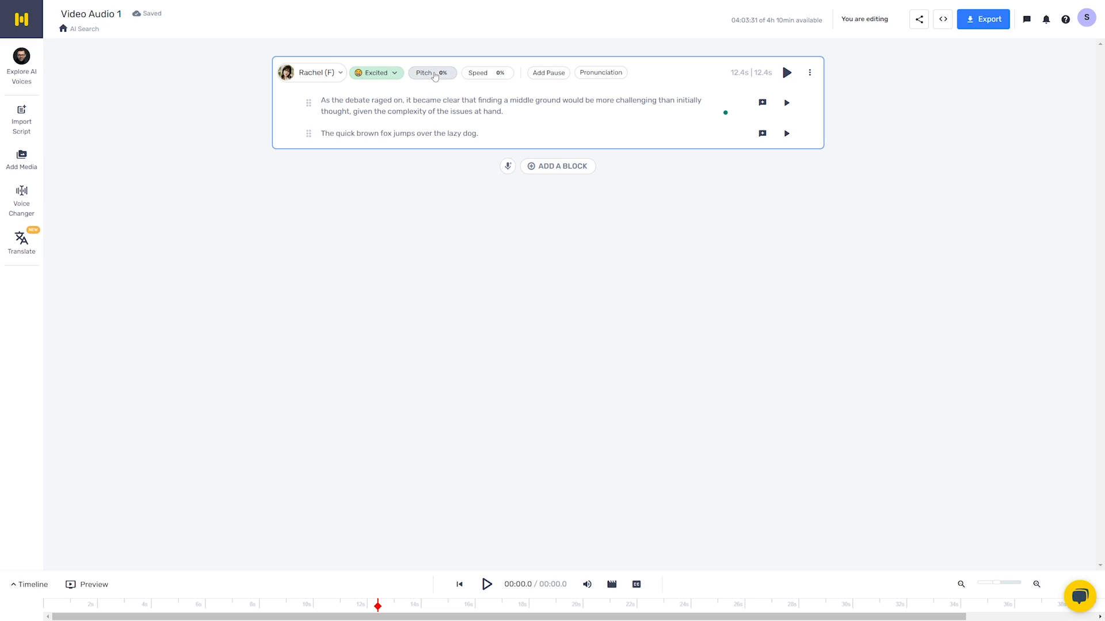
- Try a pitch of -39% on the block and play the audio with it
{"action": "left_click", "coordinate": [434, 74]}
{"action": "left_click_drag", "start_coordinate": [432, 102], "coordinate": [374, 102]}
{"action": "left_click", "coordinate": [437, 185]}
{"action": "left_click", "coordinate": [786, 73]}
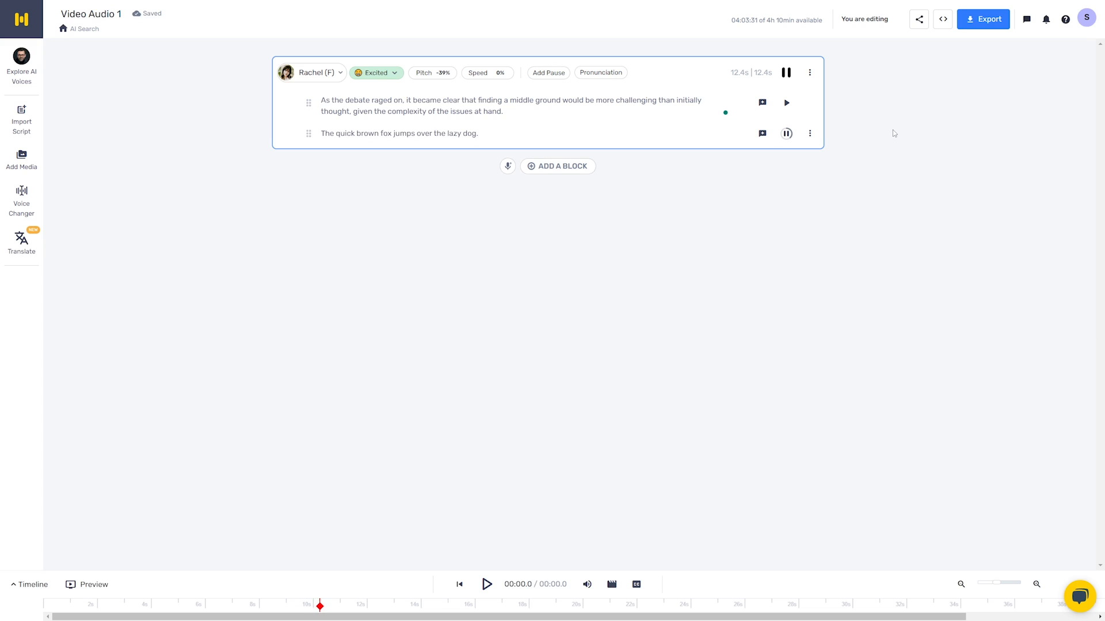
- Try a speed of +50% on the block and play the second line with it
{"action": "left_click", "coordinate": [488, 73]}
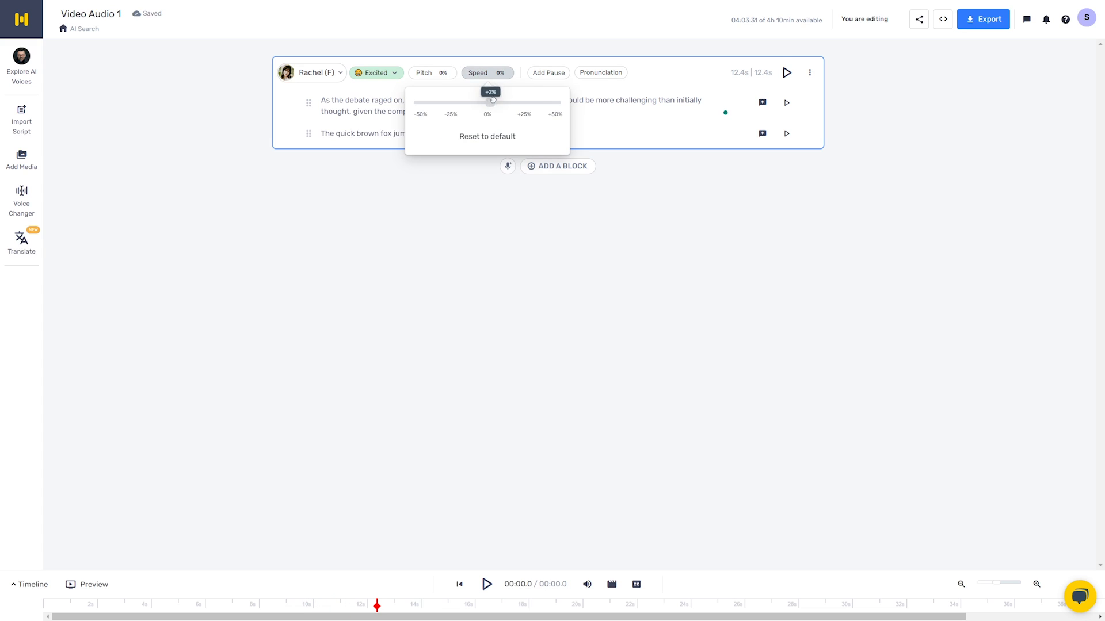
{"action": "left_click_drag", "start_coordinate": [488, 103], "coordinate": [561, 103]}
{"action": "left_click", "coordinate": [714, 171]}
{"action": "left_click", "coordinate": [787, 133]}
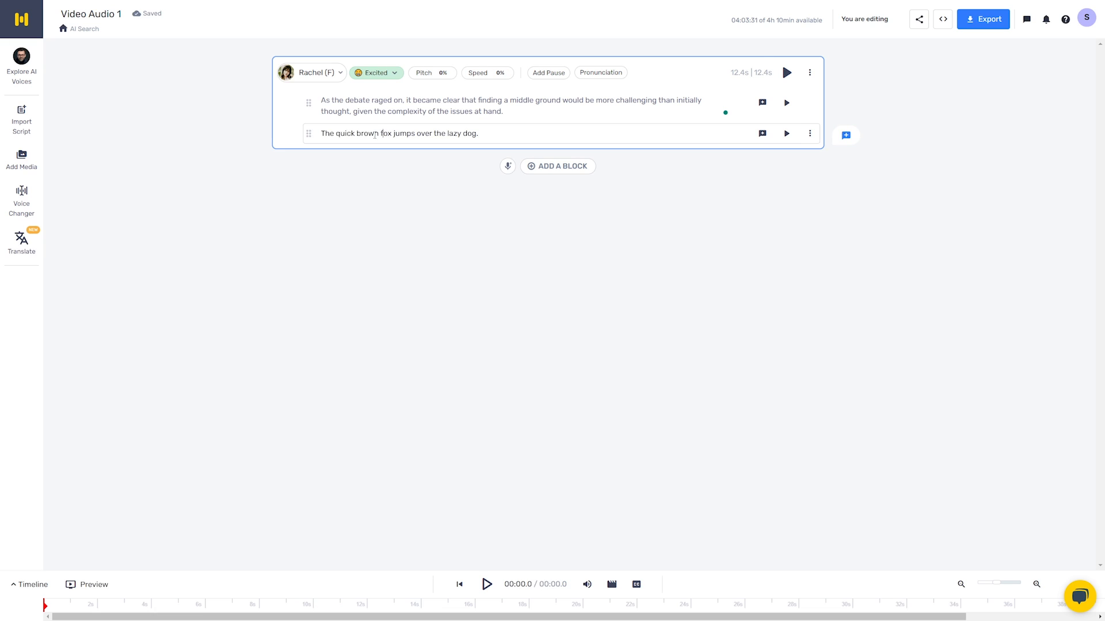
- Insert a pause after "fox" in the second line, trying a custom 99999 seconds before choosing Extra Strong (1.25s), and generate the line's audio
{"action": "left_click", "coordinate": [382, 134]}
{"action": "left_click", "coordinate": [548, 73]}
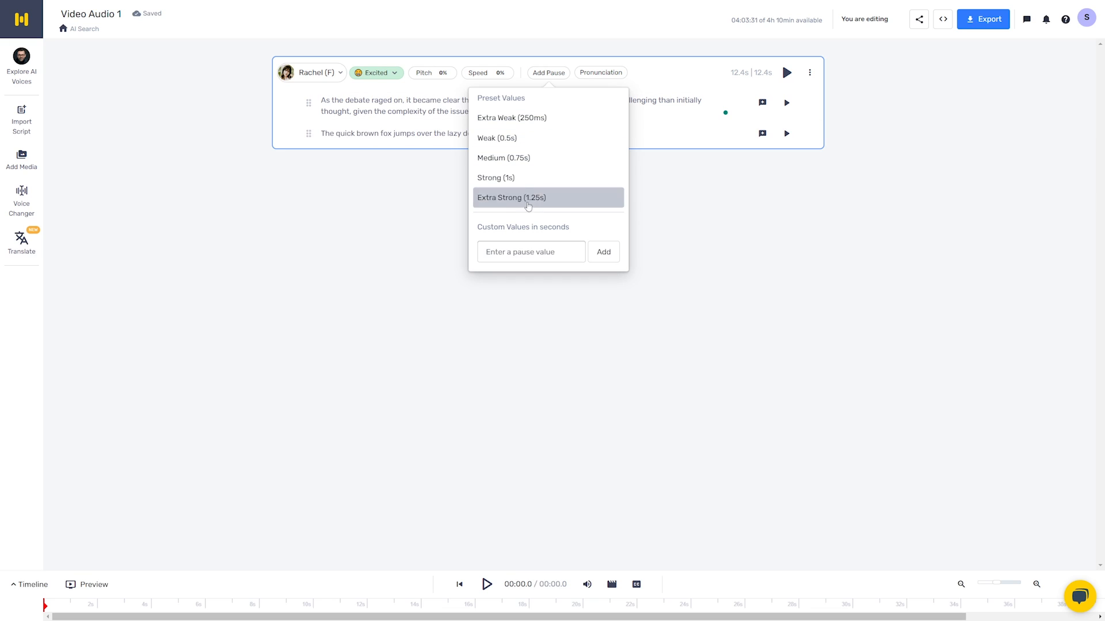
{"action": "left_click", "coordinate": [531, 249]}
{"action": "type", "text": "999999"}
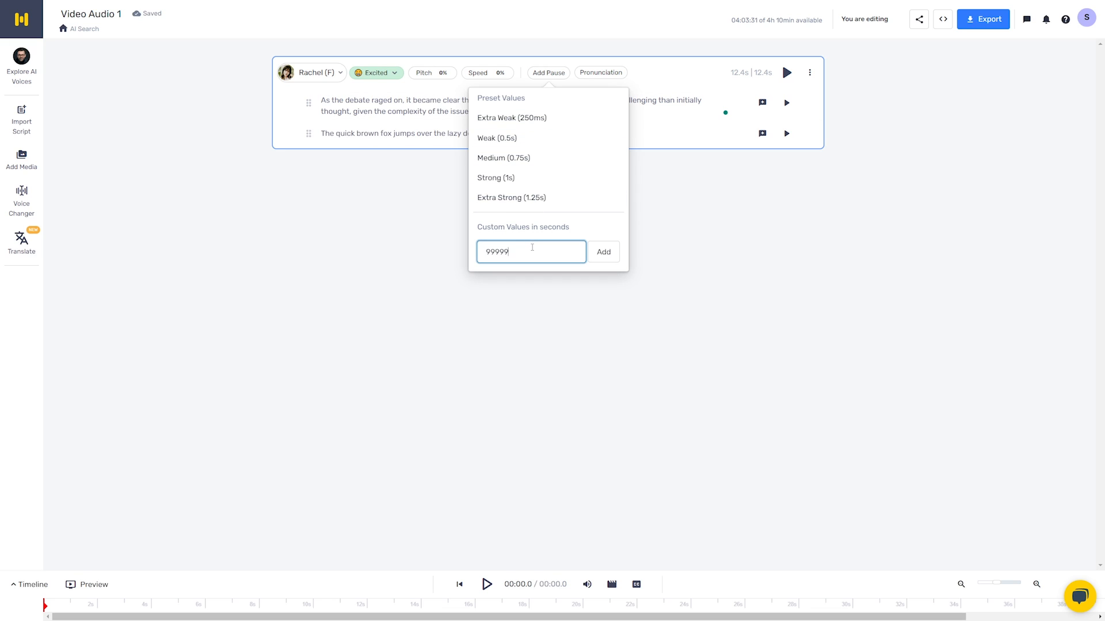
{"action": "left_click", "coordinate": [610, 259]}
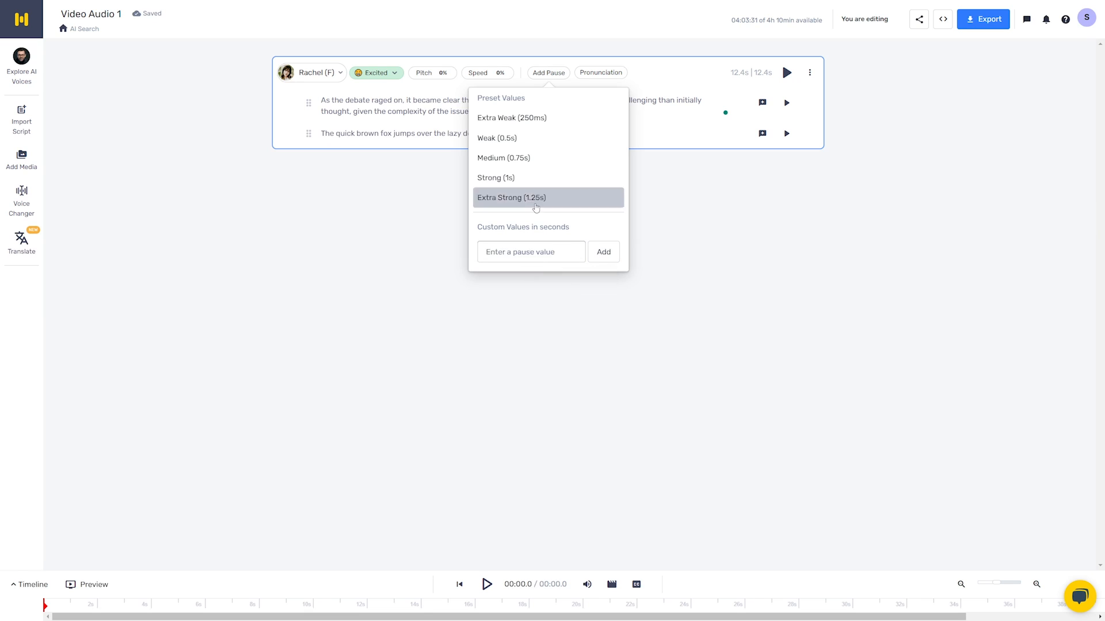
{"action": "left_click", "coordinate": [505, 194]}
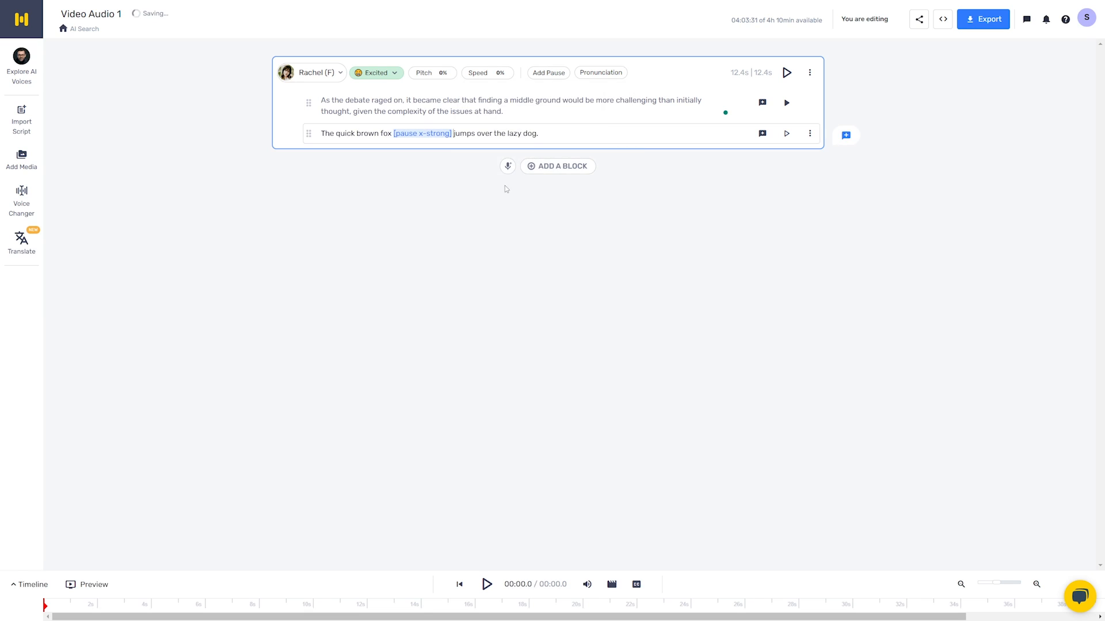
{"action": "left_click", "coordinate": [786, 134]}
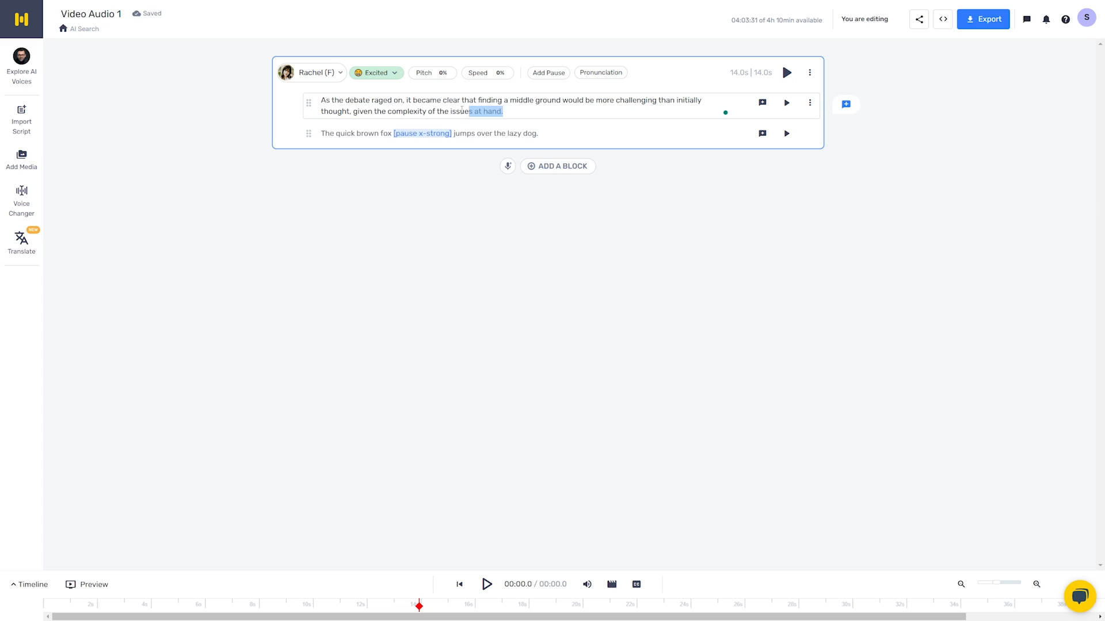
- Open the pronunciation options for the word "hand" in the first line and look through the suggested pronunciations
{"action": "left_click_drag", "start_coordinate": [504, 112], "coordinate": [320, 99]}
{"action": "left_click", "coordinate": [523, 117]}
{"action": "double_click", "coordinate": [492, 111]}
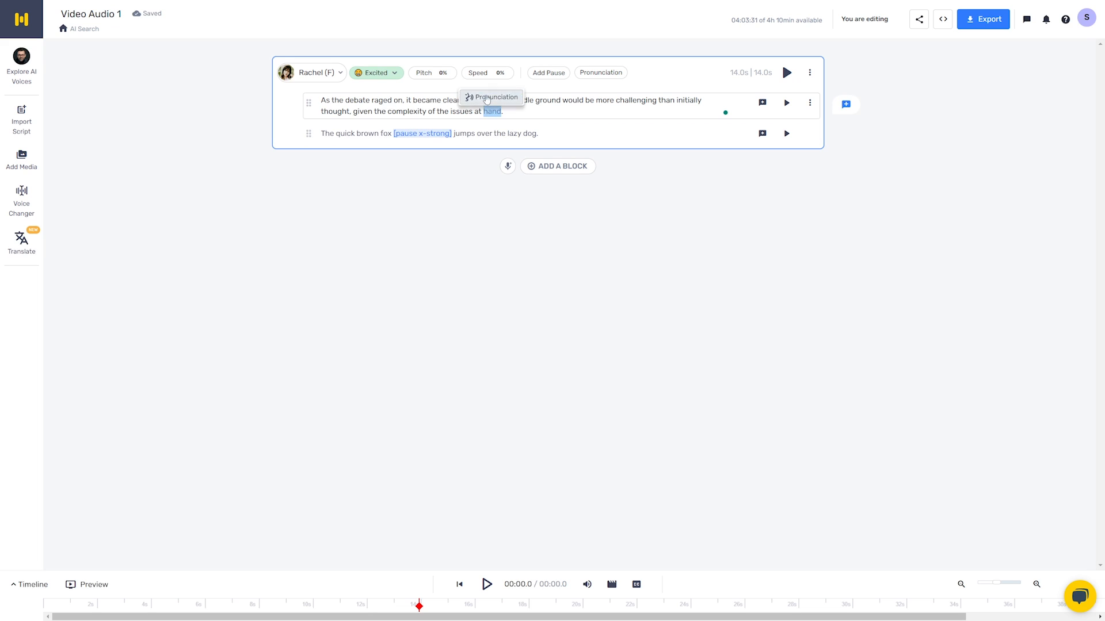
{"action": "left_click", "coordinate": [486, 101]}
{"action": "scroll", "coordinate": [589, 274], "scroll_direction": "down", "scroll_amount": 5}
{"action": "scroll", "coordinate": [520, 233], "scroll_direction": "up", "scroll_amount": 5}
{"action": "scroll", "coordinate": [520, 233], "scroll_direction": "down", "scroll_amount": 4}
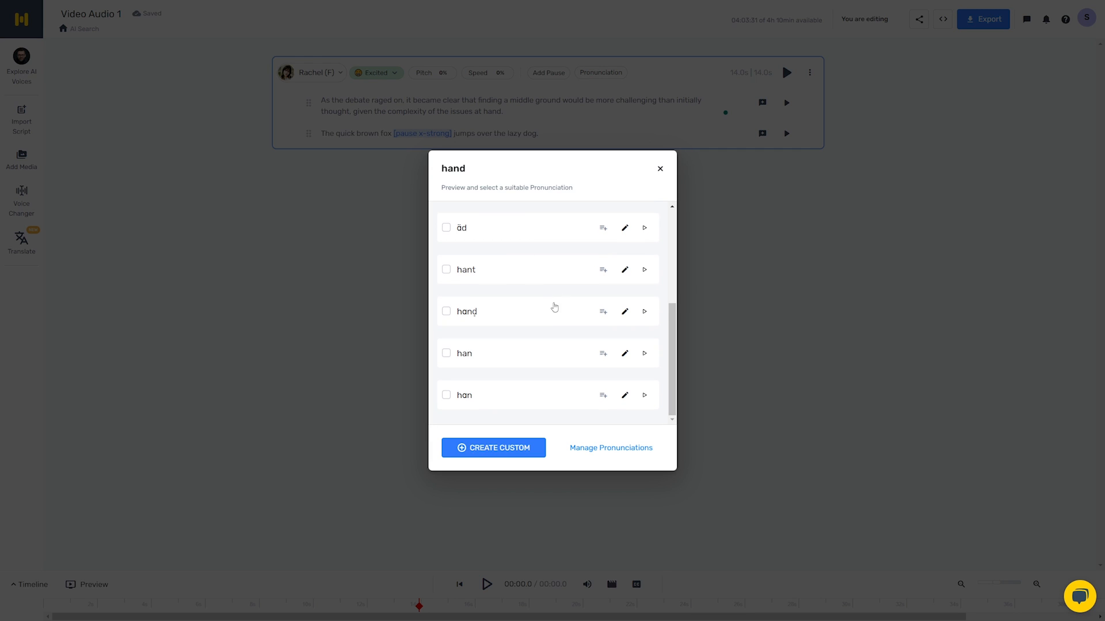
{"action": "scroll", "coordinate": [552, 309], "scroll_direction": "up", "scroll_amount": 4}
{"action": "scroll", "coordinate": [522, 305], "scroll_direction": "down", "scroll_amount": 1}
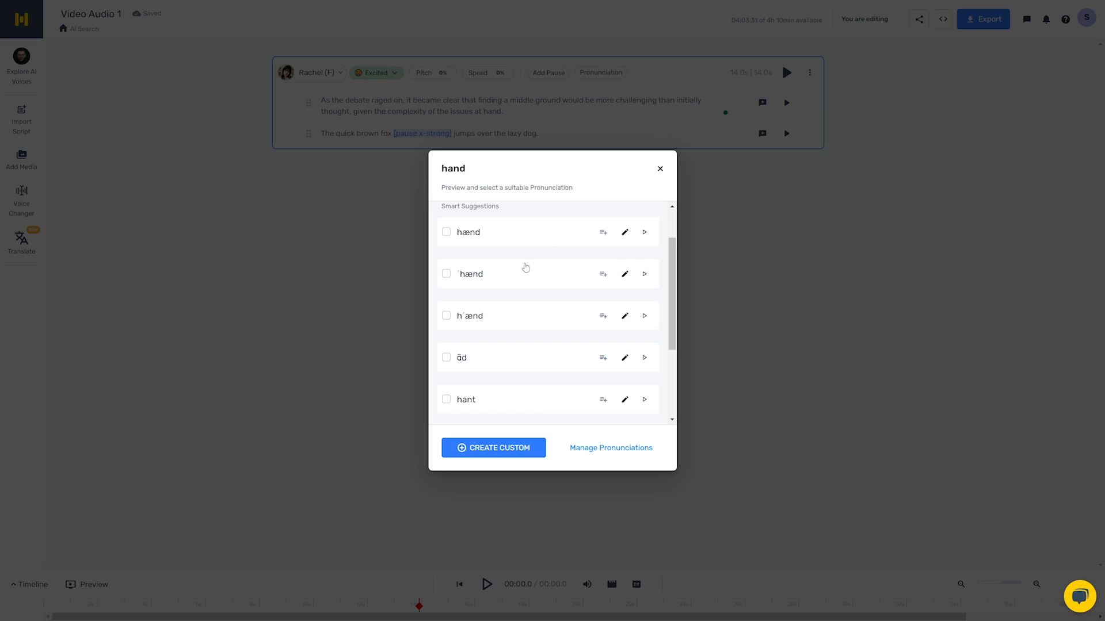
- Preview the suggested pronunciation hænd for the word "hand", select it and leave the pronunciation options
{"action": "left_click", "coordinate": [645, 231]}
{"action": "left_click", "coordinate": [446, 233]}
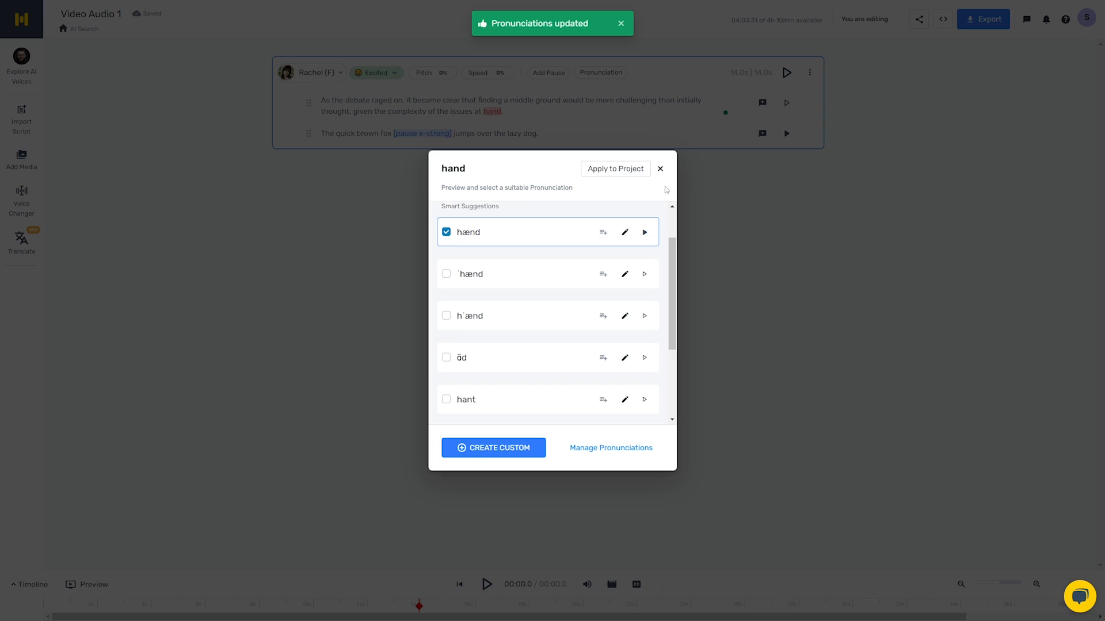
{"action": "left_click", "coordinate": [660, 169]}
{"action": "left_click", "coordinate": [547, 115]}
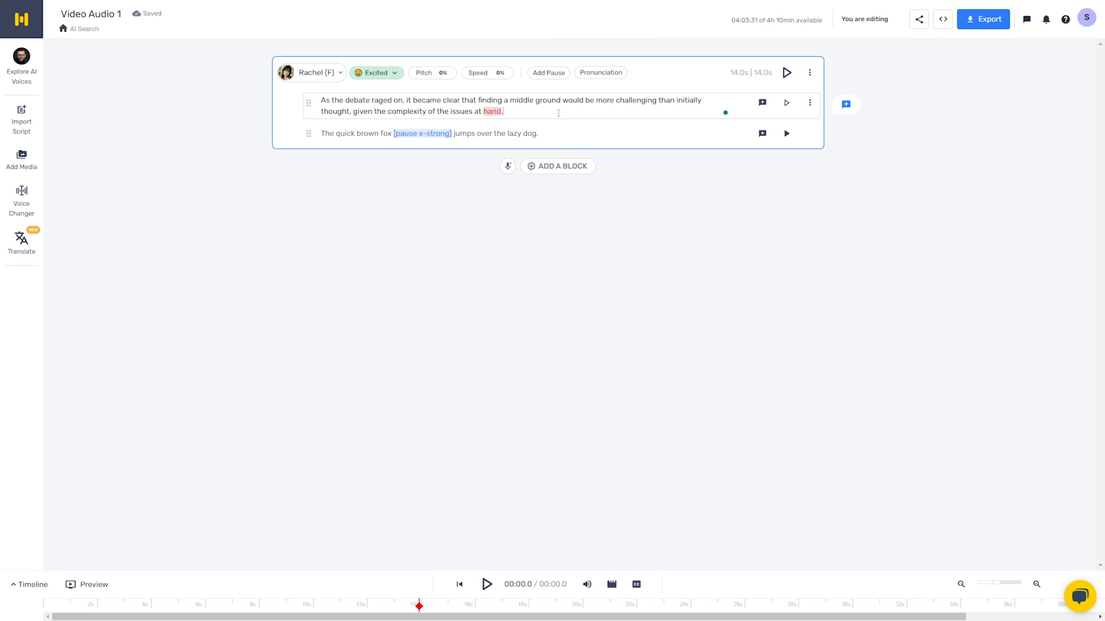
- Regenerate the first line's audio with the selected pronunciation and play it
{"action": "left_click", "coordinate": [786, 103]}
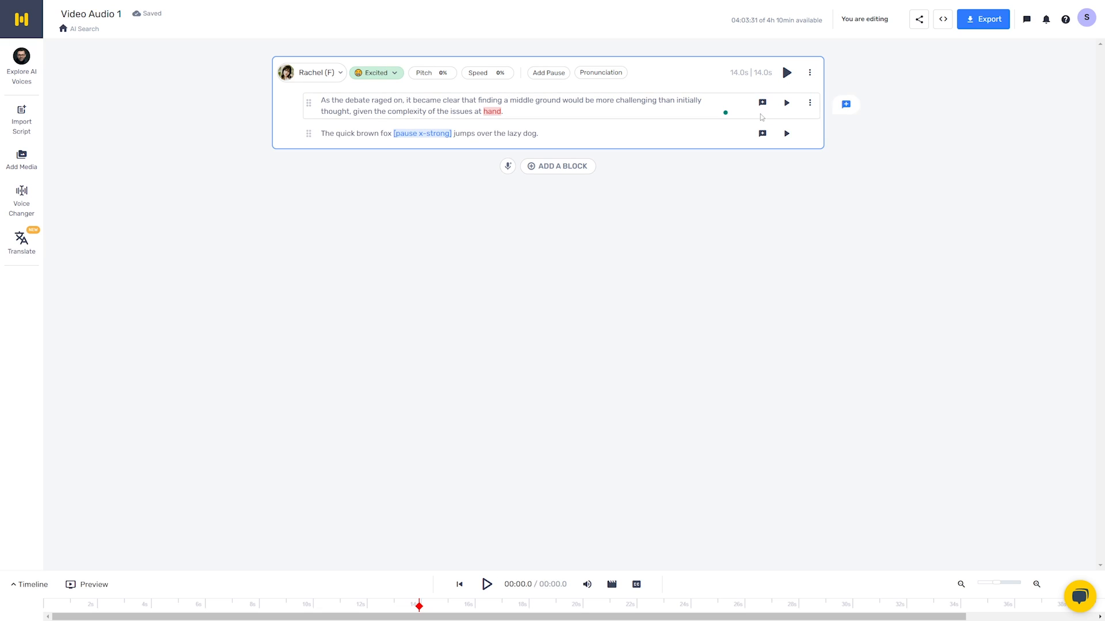
{"action": "left_click", "coordinate": [786, 103]}
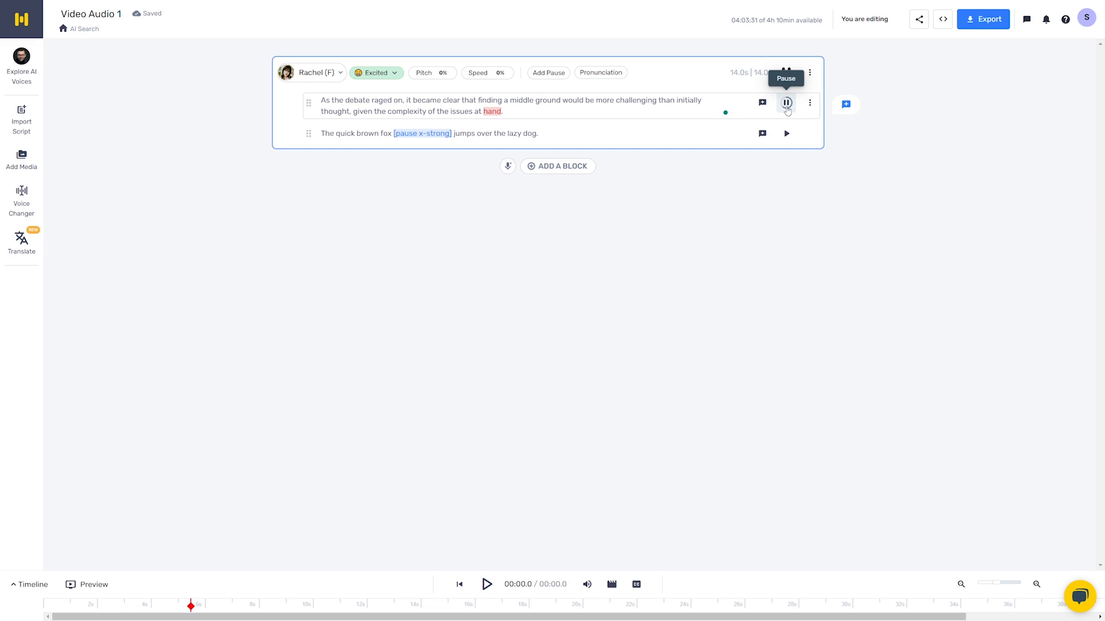
{"action": "left_click", "coordinate": [786, 103]}
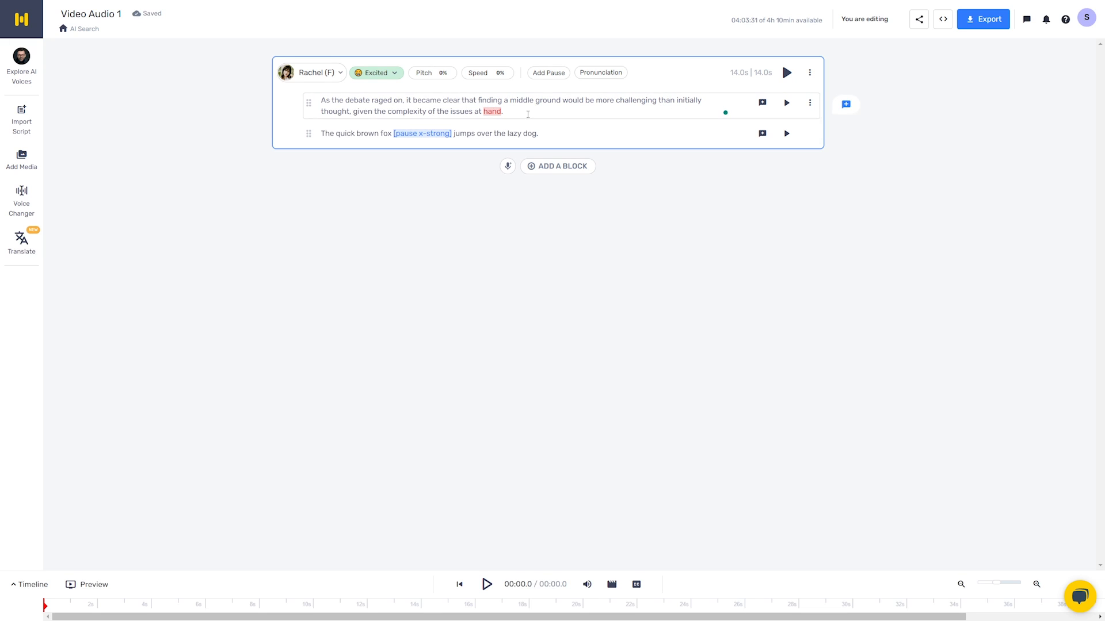
{"action": "left_click_drag", "start_coordinate": [504, 111], "coordinate": [350, 100]}
{"action": "left_click", "coordinate": [512, 103]}
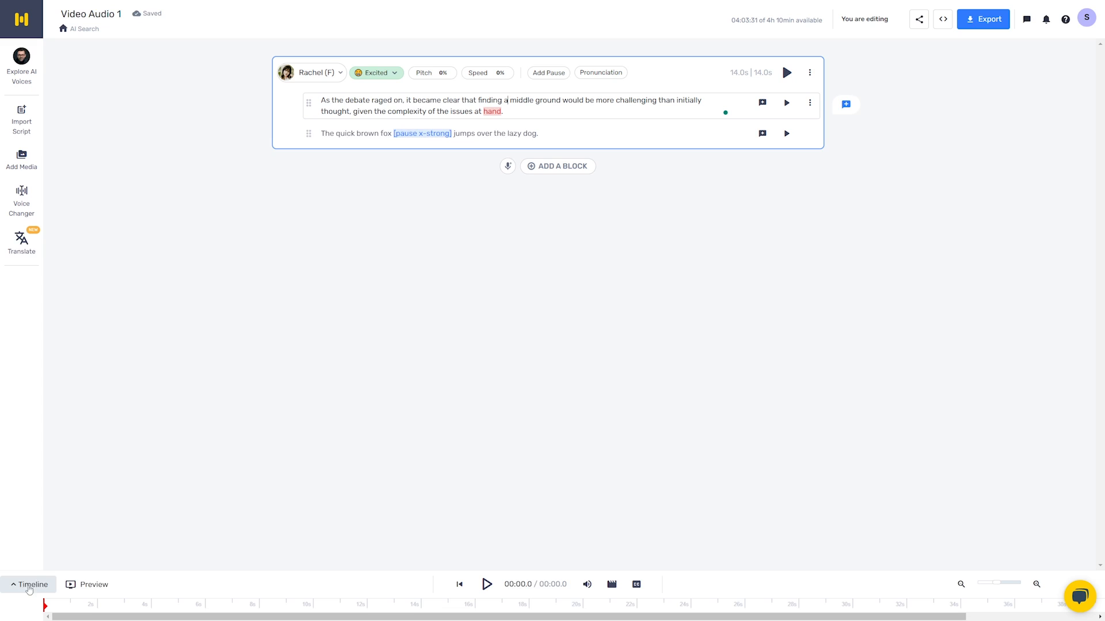
- Expand the timeline and add the 16-second SHVETS production stock video from the landscape "argument" results to the video track
{"action": "left_click", "coordinate": [33, 584]}
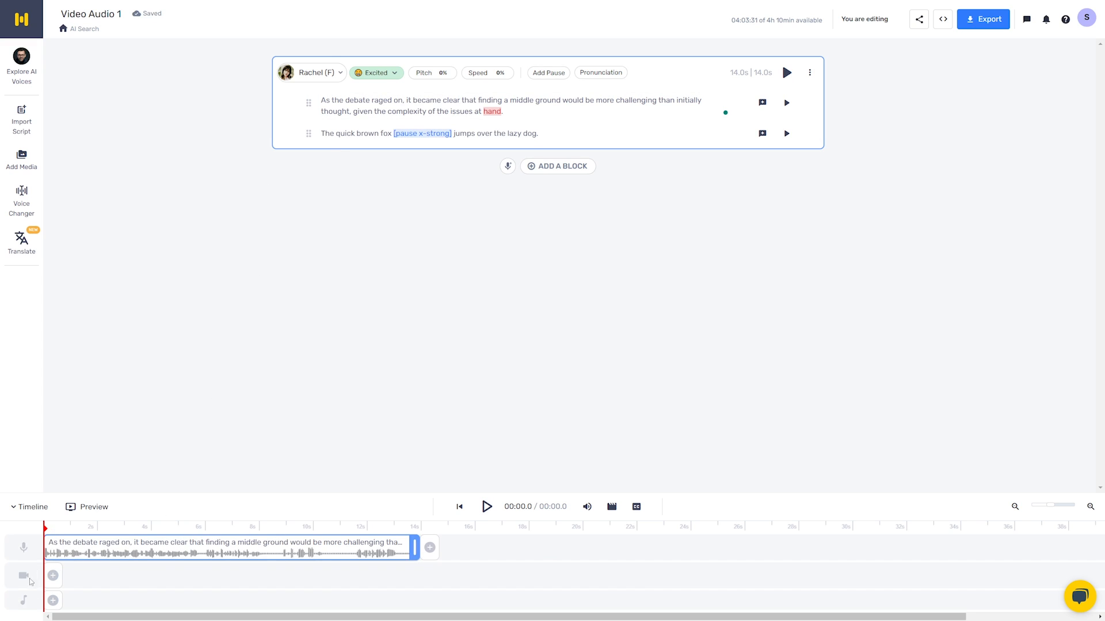
{"action": "left_click", "coordinate": [53, 576]}
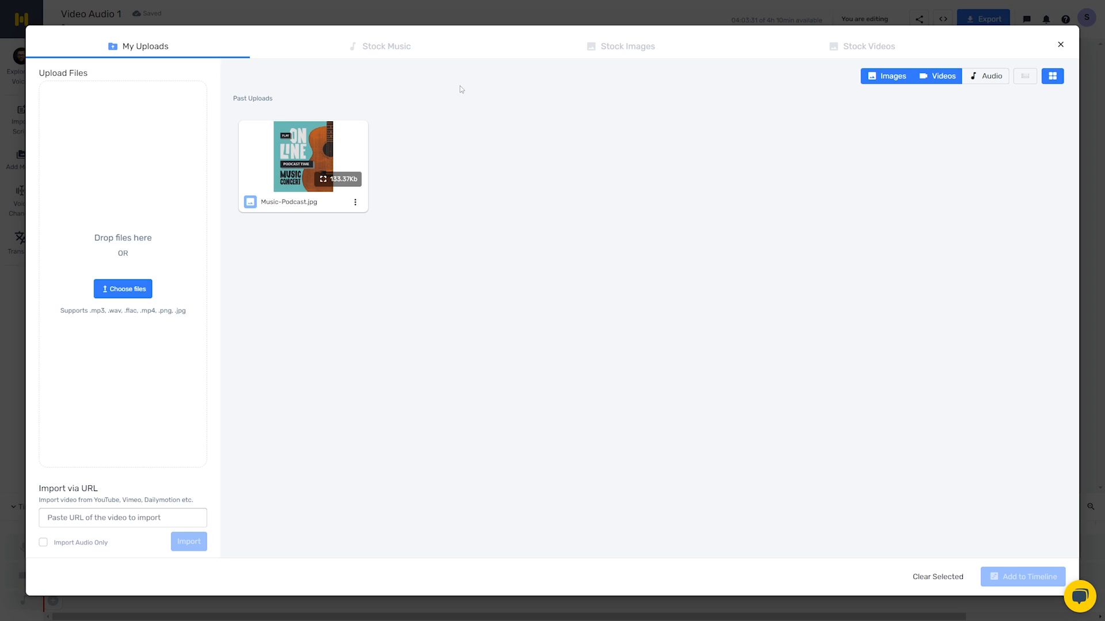
{"action": "left_click", "coordinate": [617, 46]}
{"action": "left_click", "coordinate": [863, 46]}
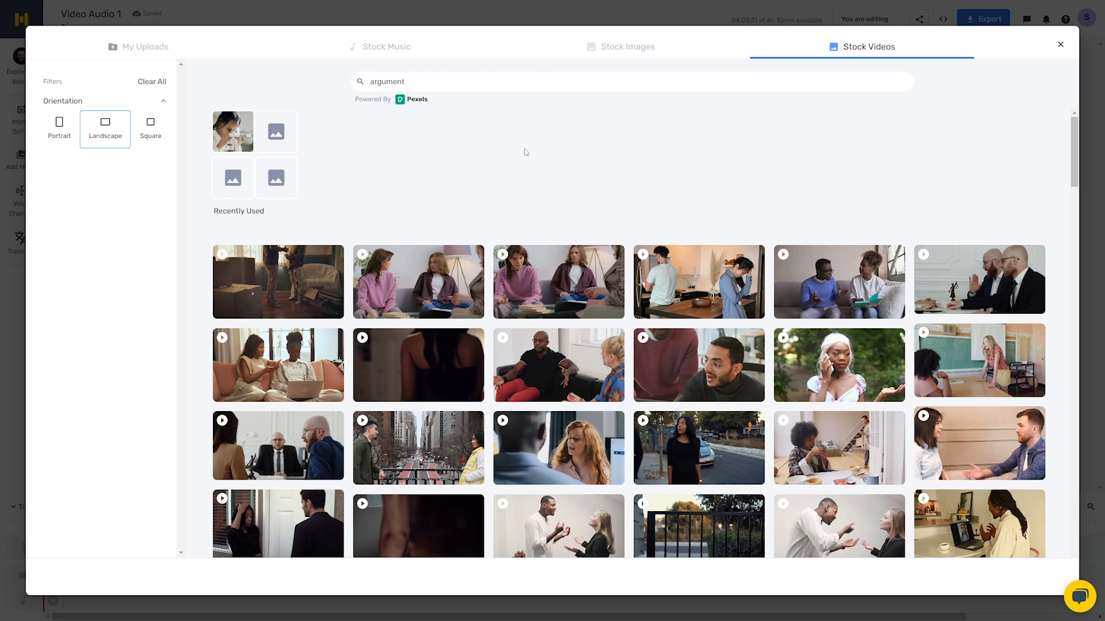
{"action": "mouse_move", "coordinate": [556, 292]}
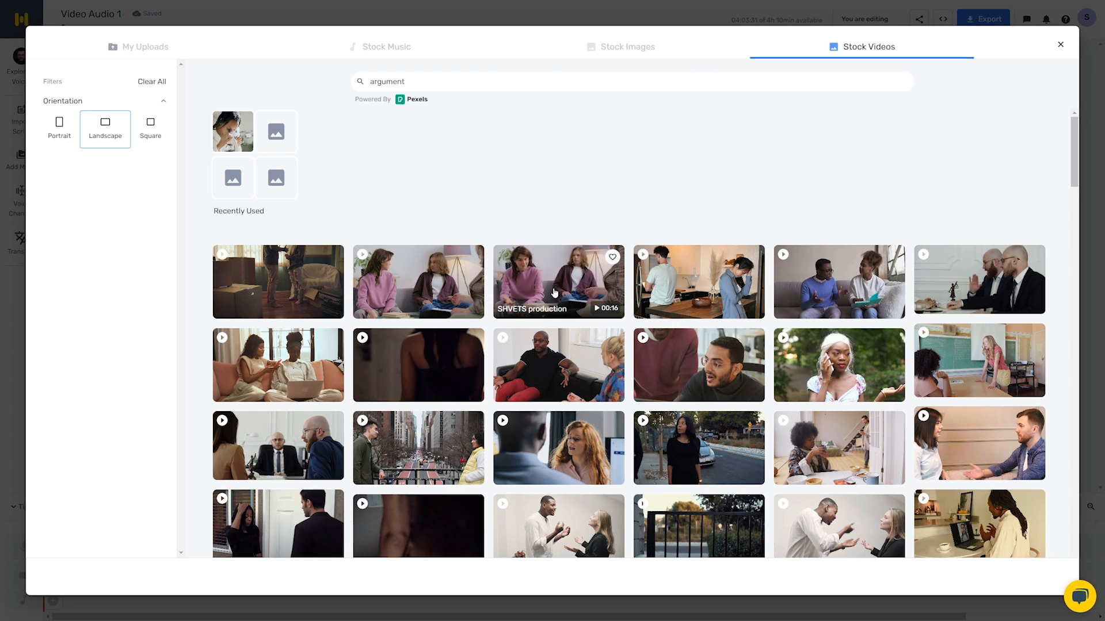
{"action": "left_click", "coordinate": [555, 293]}
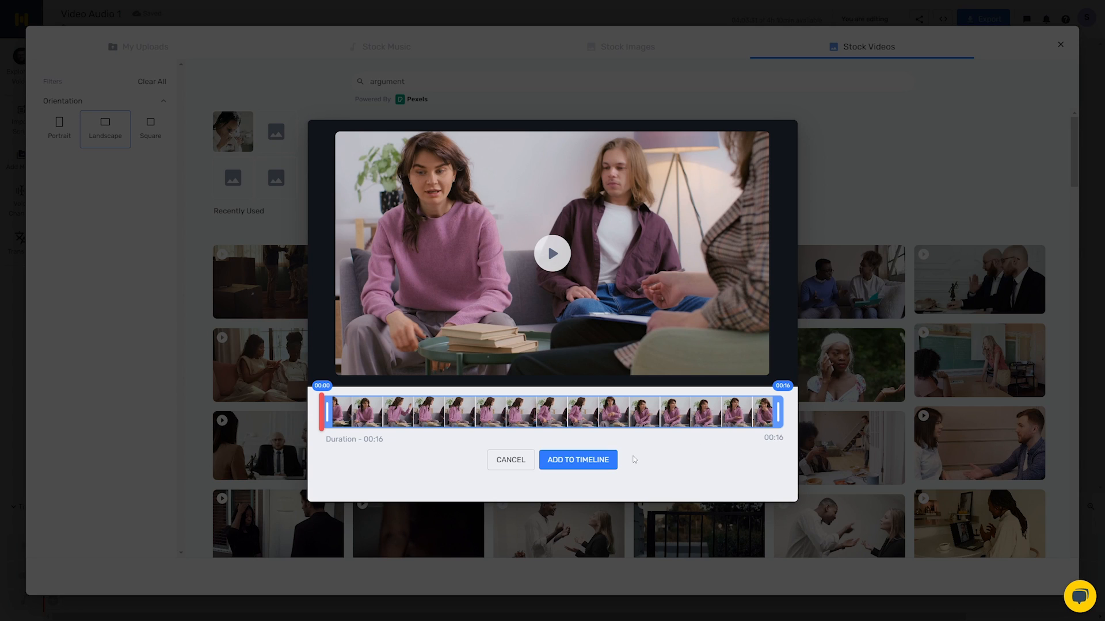
{"action": "left_click", "coordinate": [591, 459]}
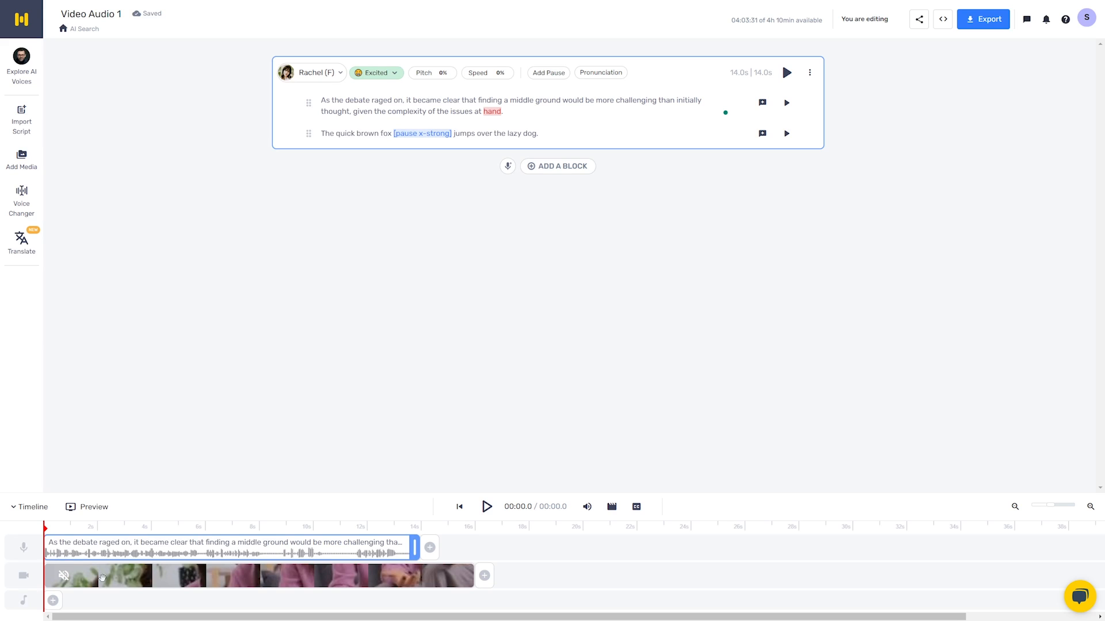
- Look at the block types that can be added to the music track
{"action": "left_click", "coordinate": [62, 579]}
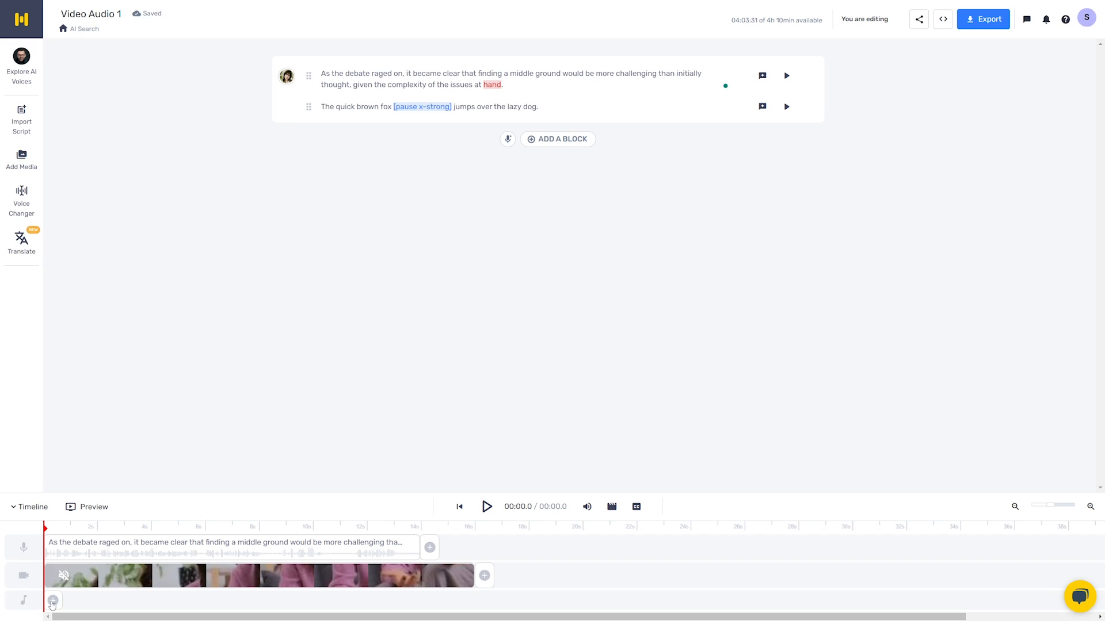
{"action": "left_click", "coordinate": [52, 602]}
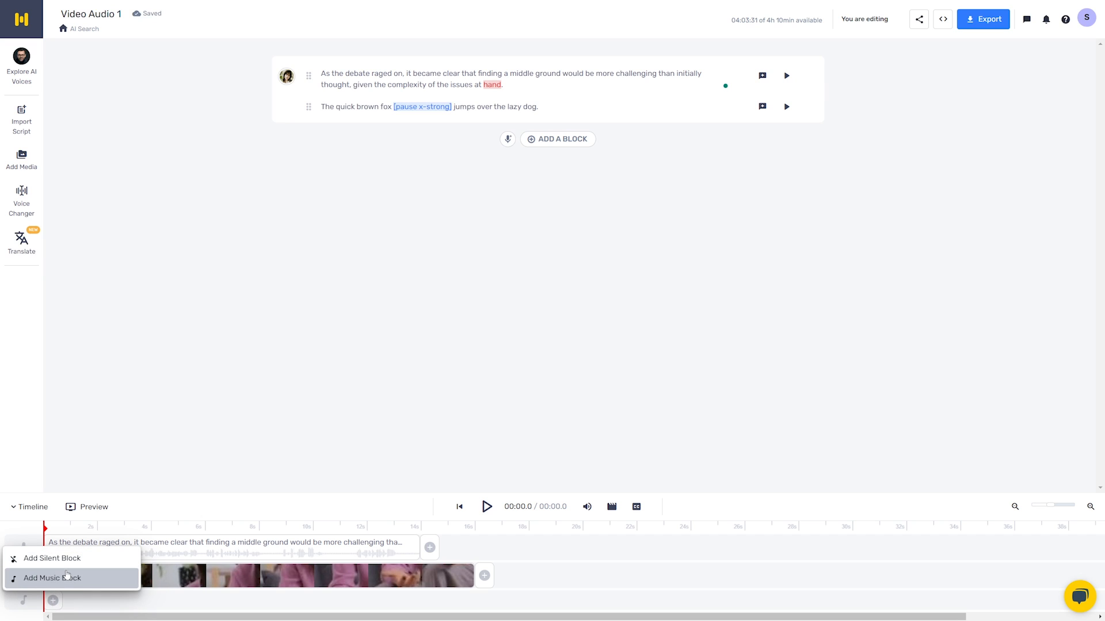
{"action": "left_click", "coordinate": [132, 599]}
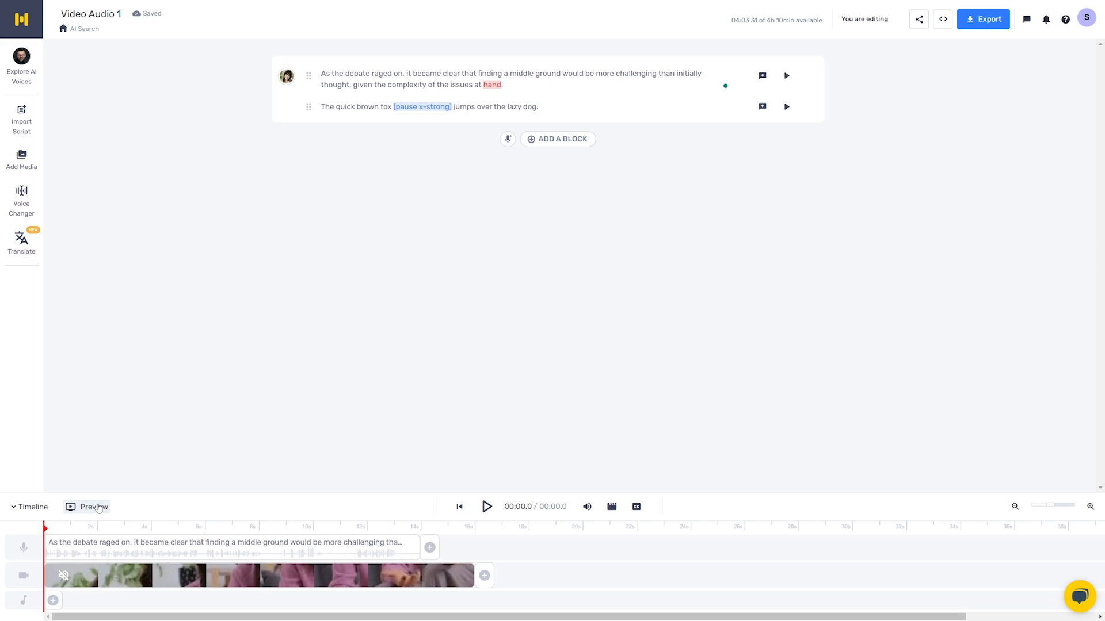
- Trim the video clip's end to about 14 s to match the voiceover, and build and play the project preview
{"action": "left_click", "coordinate": [395, 574]}
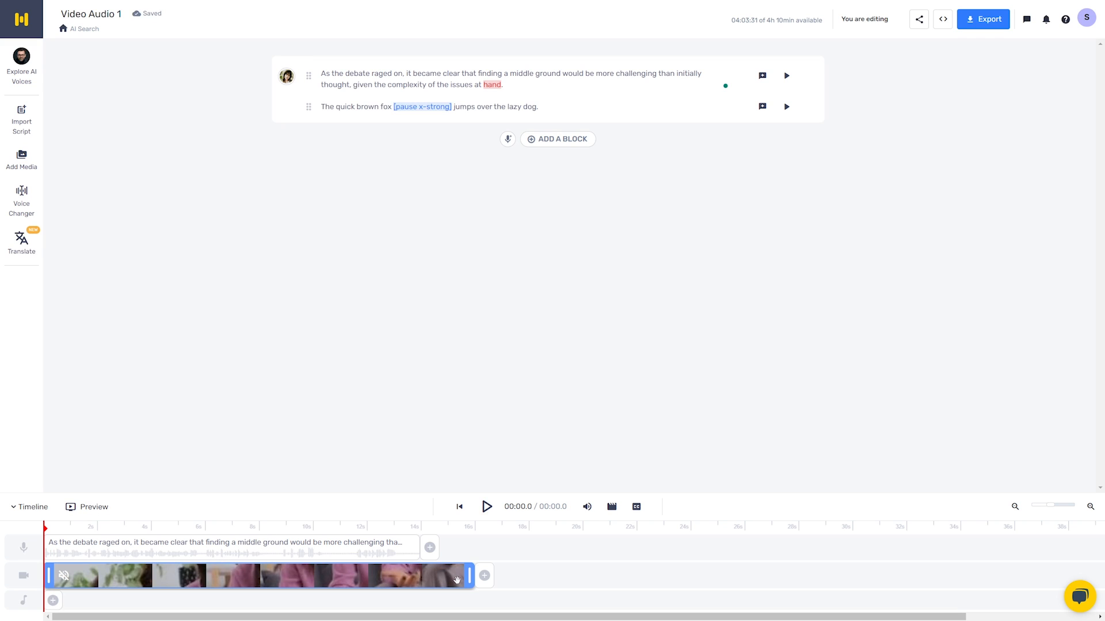
{"action": "left_click_drag", "start_coordinate": [470, 574], "coordinate": [414, 580]}
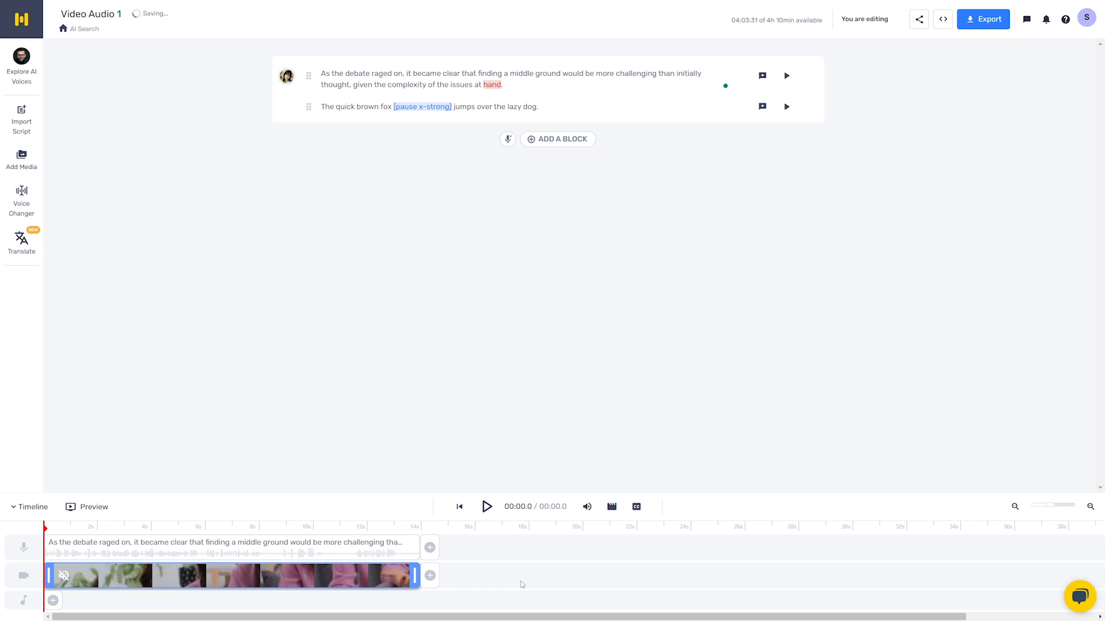
{"action": "left_click", "coordinate": [487, 508]}
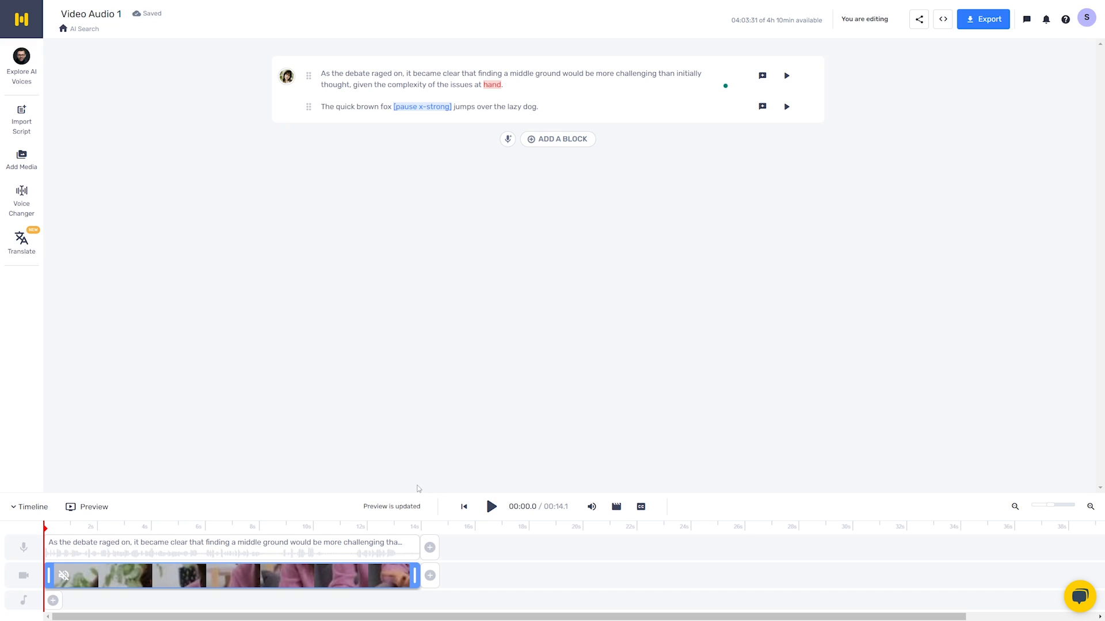
{"action": "left_click", "coordinate": [492, 507]}
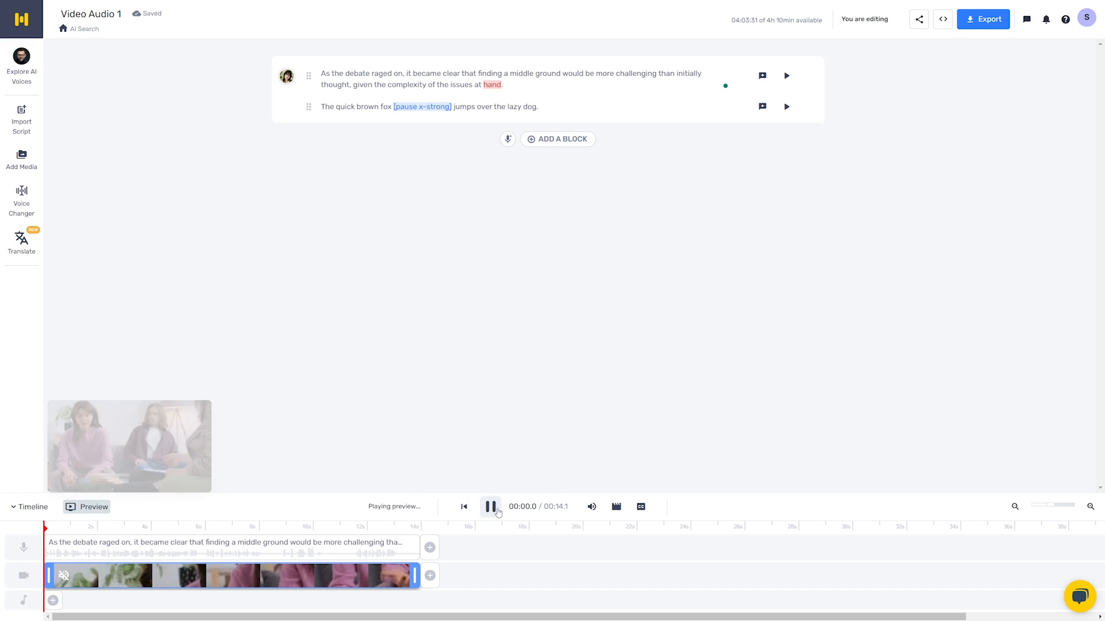
{"action": "left_click_drag", "start_coordinate": [296, 362], "coordinate": [415, 286]}
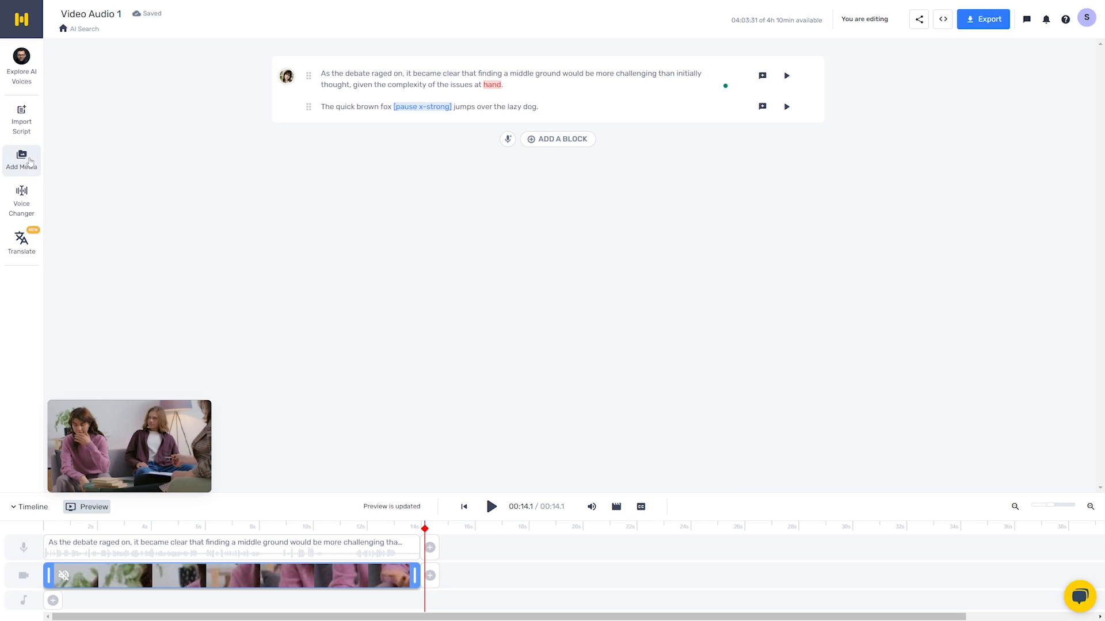
- Look through the media library's stock music, stock images, stock videos and past uploads
{"action": "left_click", "coordinate": [23, 168]}
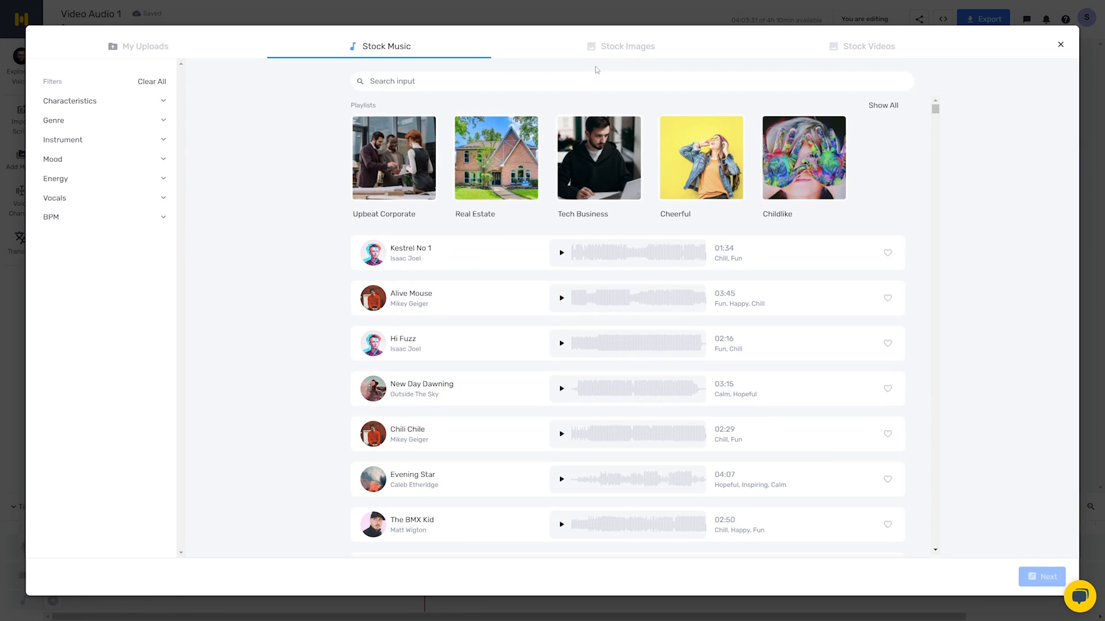
{"action": "left_click", "coordinate": [615, 48]}
{"action": "left_click", "coordinate": [869, 48]}
{"action": "left_click", "coordinate": [388, 49]}
{"action": "left_click", "coordinate": [145, 47]}
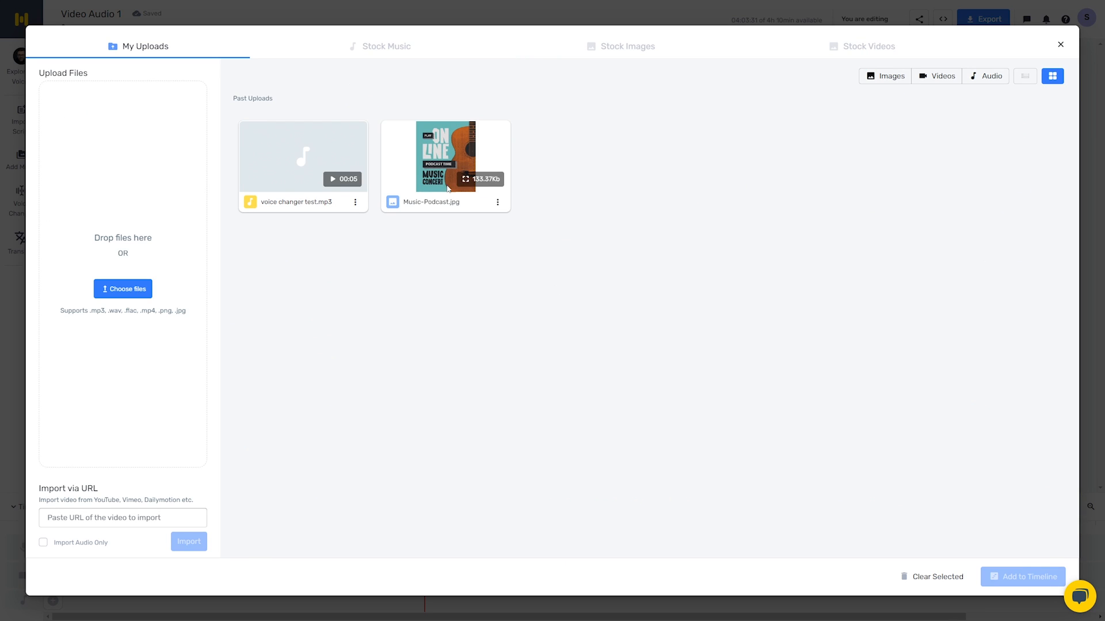
{"action": "left_click", "coordinate": [1060, 44]}
- Look at the Translate Project feature and close it
{"action": "left_click", "coordinate": [21, 241]}
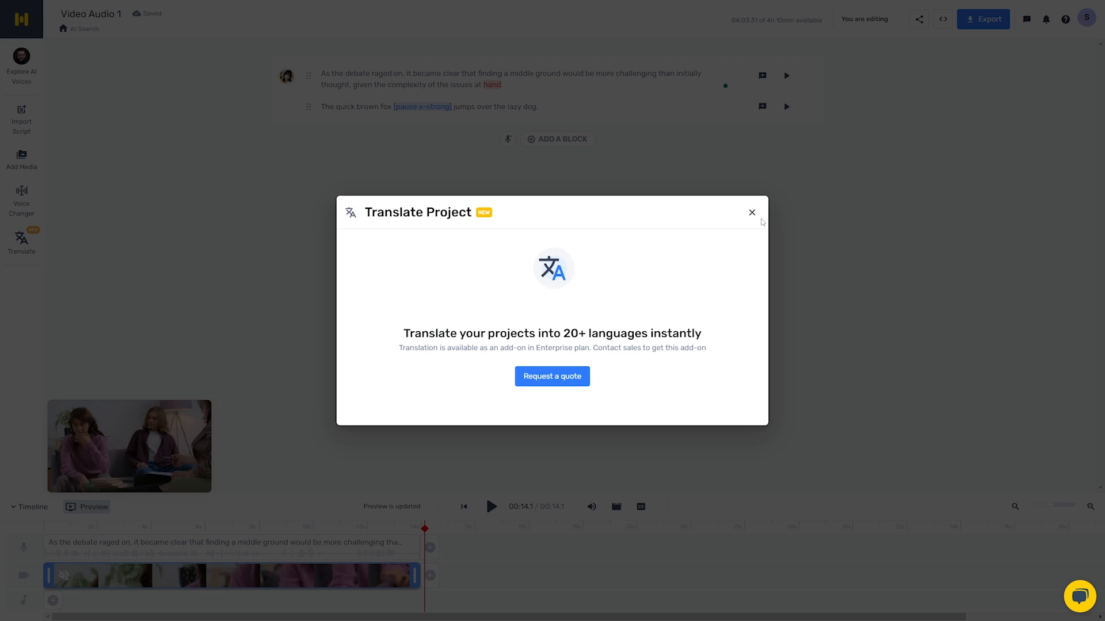
{"action": "left_click", "coordinate": [752, 212]}
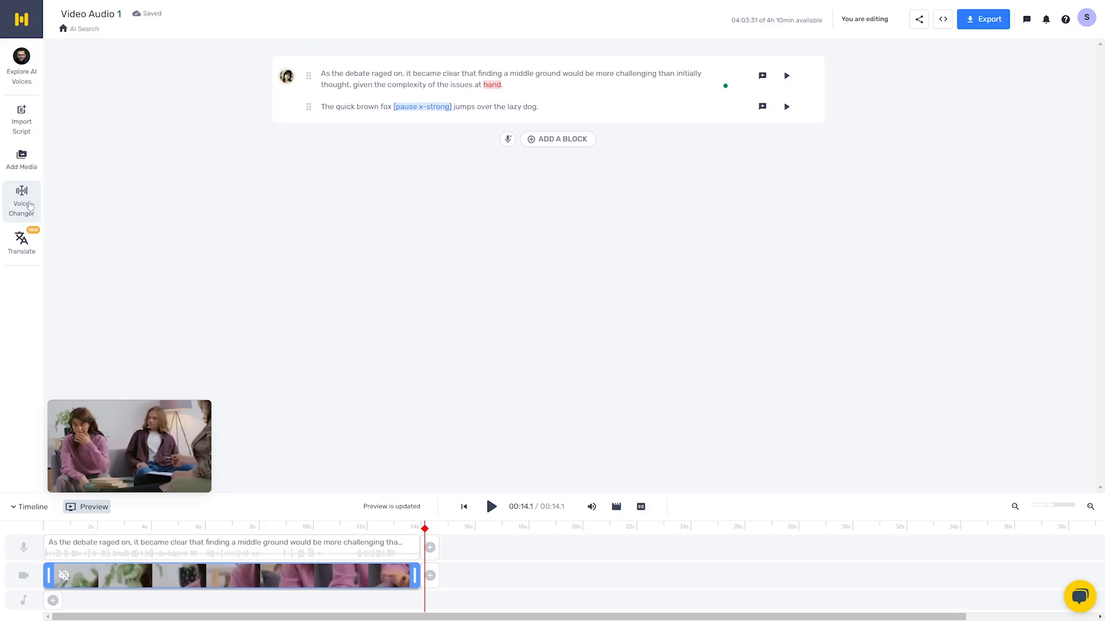
- Import a recording with Voice Changer, transcribed in English (United States), accept the generated audio length and save the imported blocks
{"action": "left_click", "coordinate": [30, 206]}
{"action": "left_click_drag", "start_coordinate": [681, 218], "coordinate": [639, 276]}
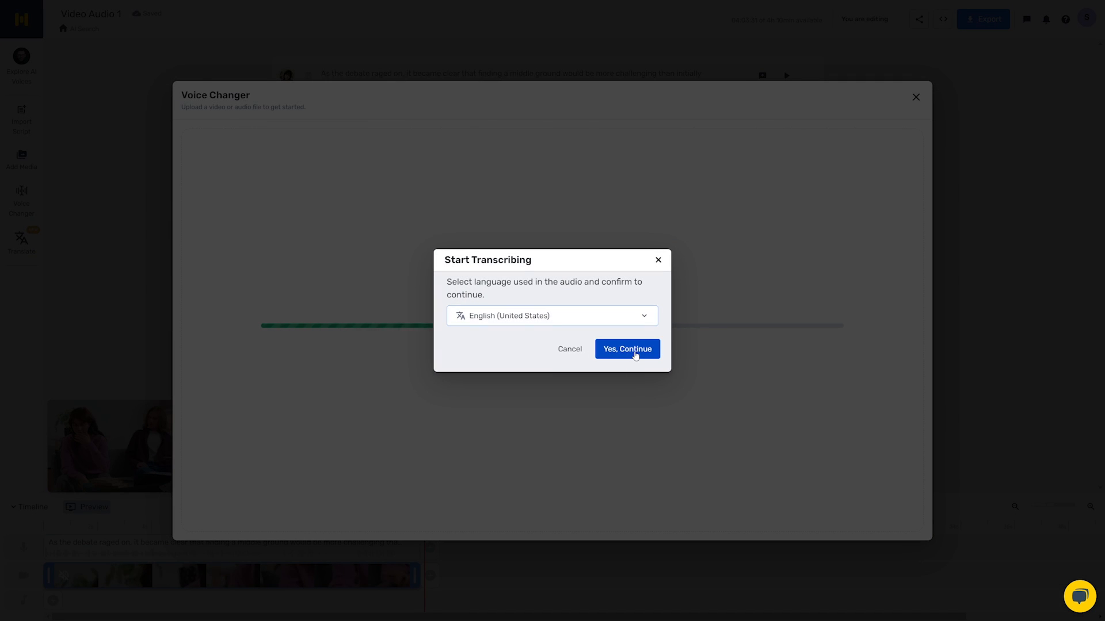
{"action": "left_click", "coordinate": [636, 353]}
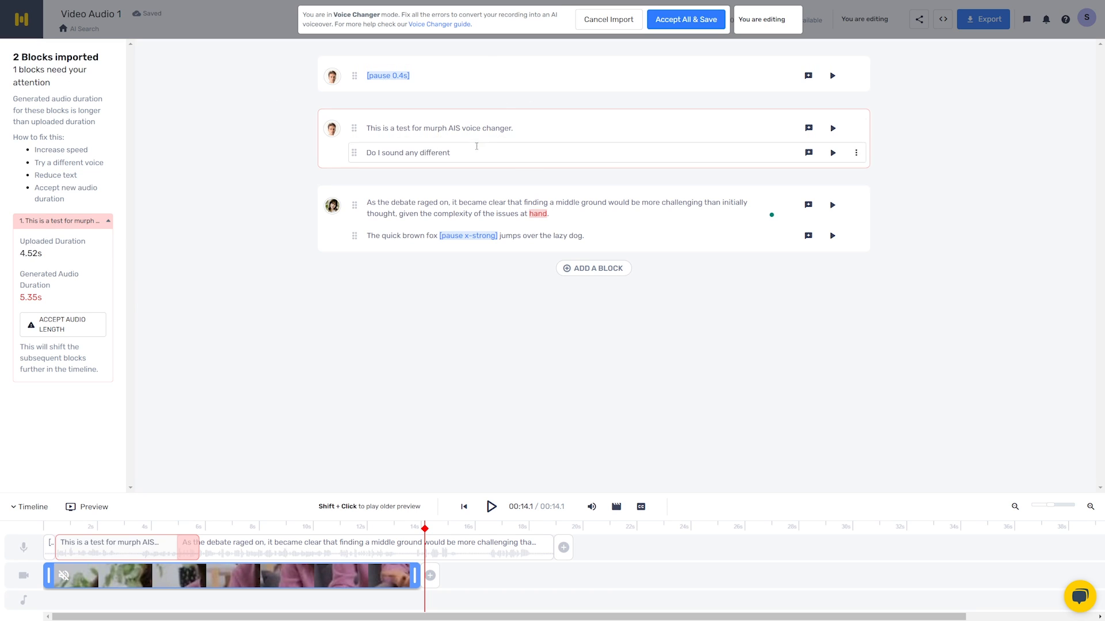
{"action": "left_click", "coordinate": [62, 325]}
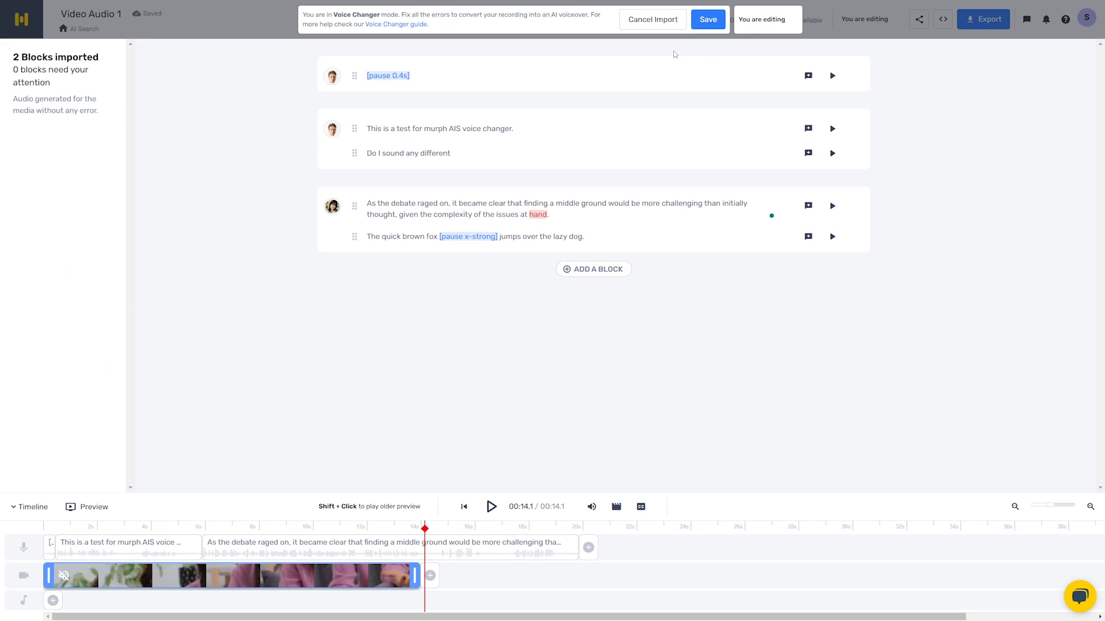
{"action": "left_click", "coordinate": [699, 28]}
- Delete both imported Voice Changer blocks, the test speech and the 0.4s pause, from the project
{"action": "mouse_move", "coordinate": [308, 146]}
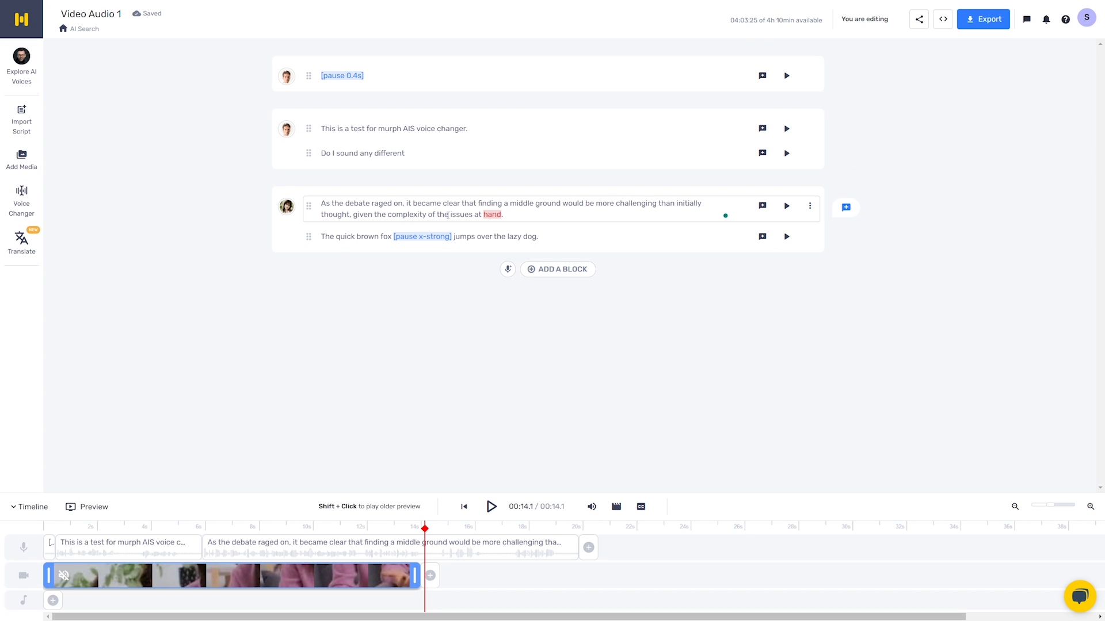
{"action": "left_click", "coordinate": [810, 128]}
{"action": "left_click", "coordinate": [760, 389]}
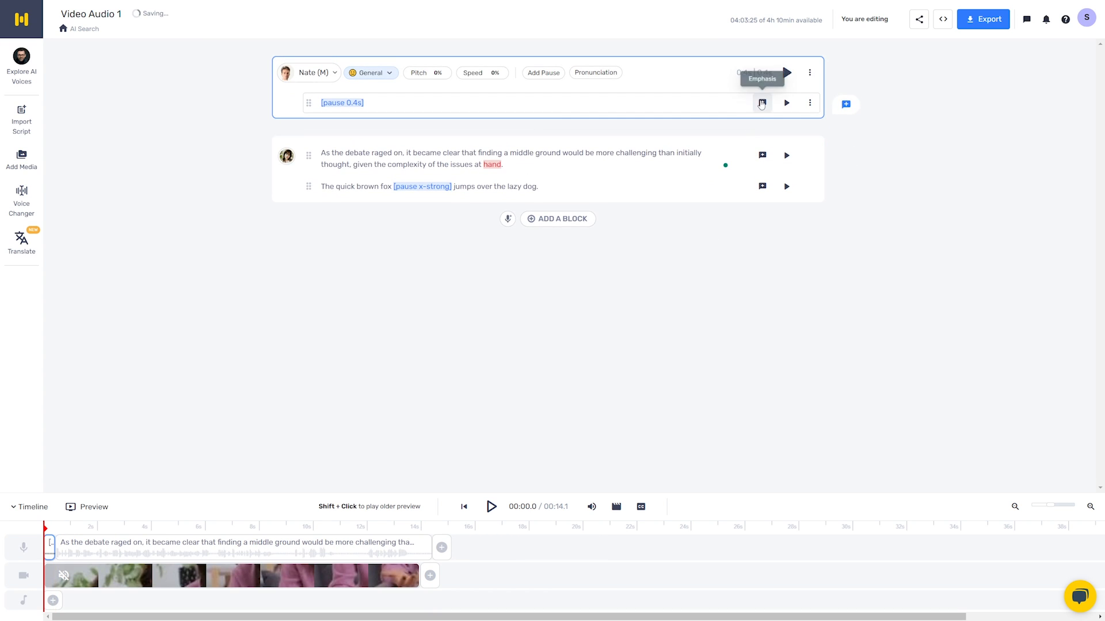
{"action": "left_click", "coordinate": [809, 72]}
{"action": "left_click", "coordinate": [758, 340]}
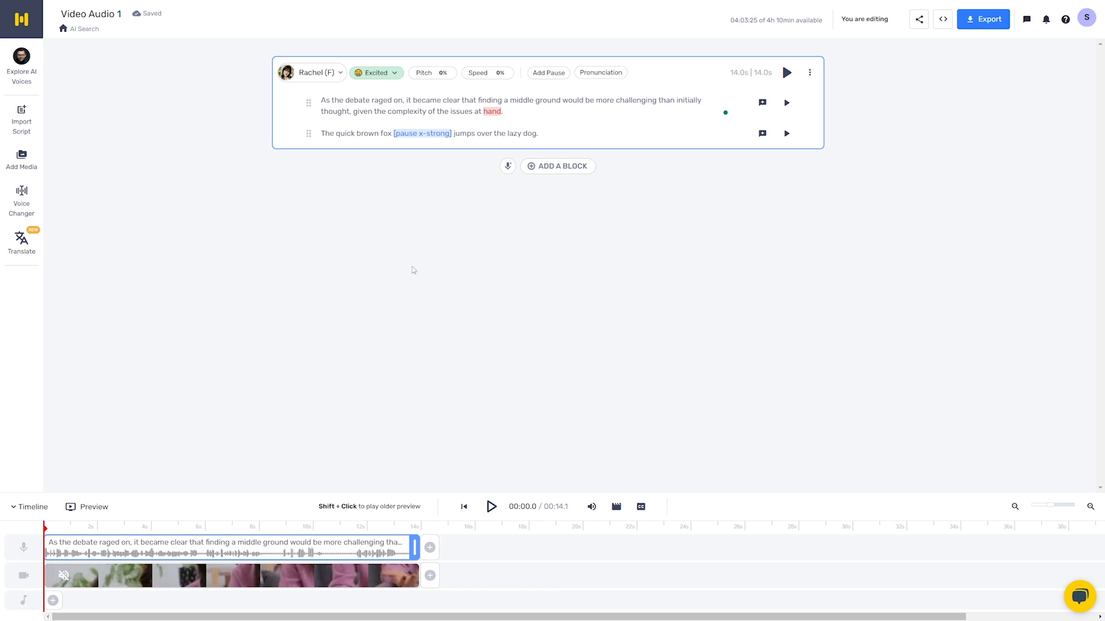
- Look at the upload option for a recorded voiceover and close it
{"action": "left_click", "coordinate": [507, 166]}
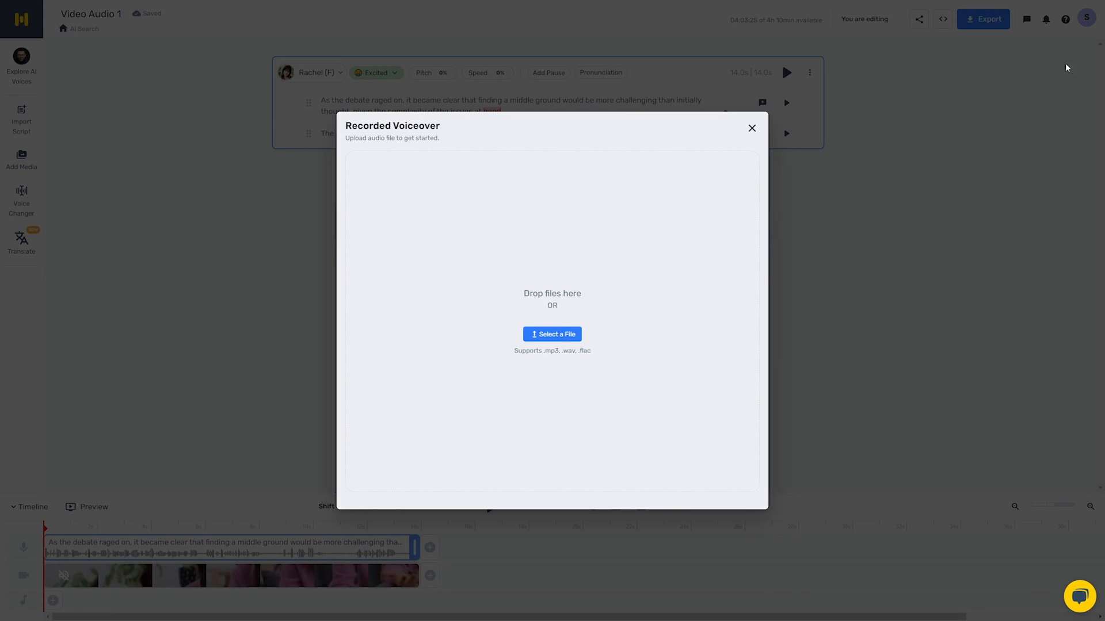
{"action": "left_click", "coordinate": [751, 128]}
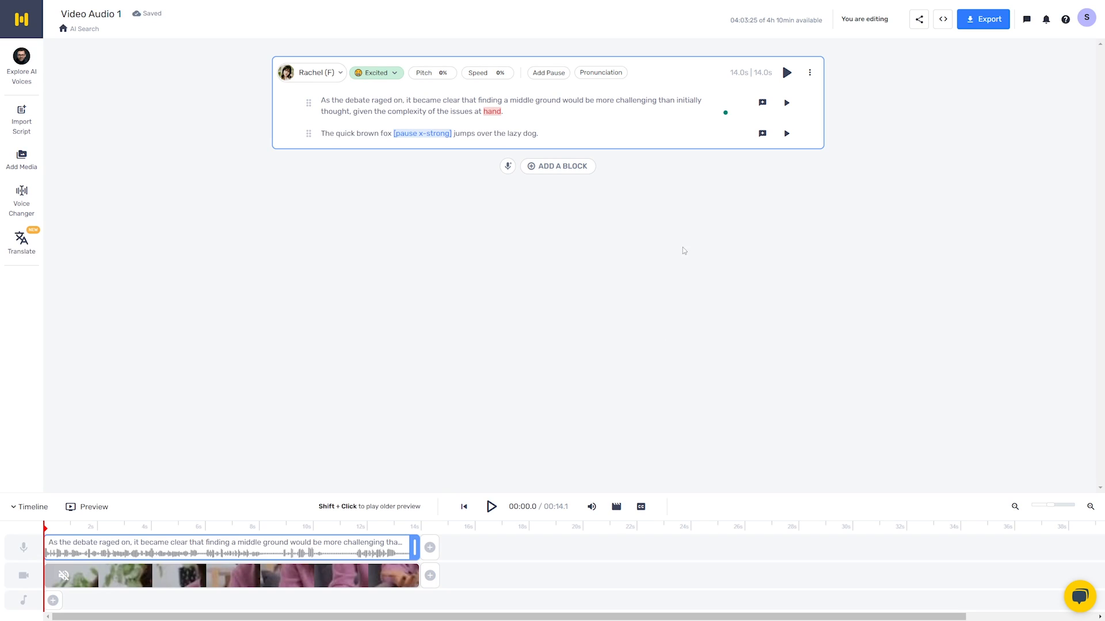
- Place emphasis nodes on the second line, high on "The" and "brown", low on "quick" and "fox", high before the pause, and preview them
{"action": "left_click", "coordinate": [761, 136]}
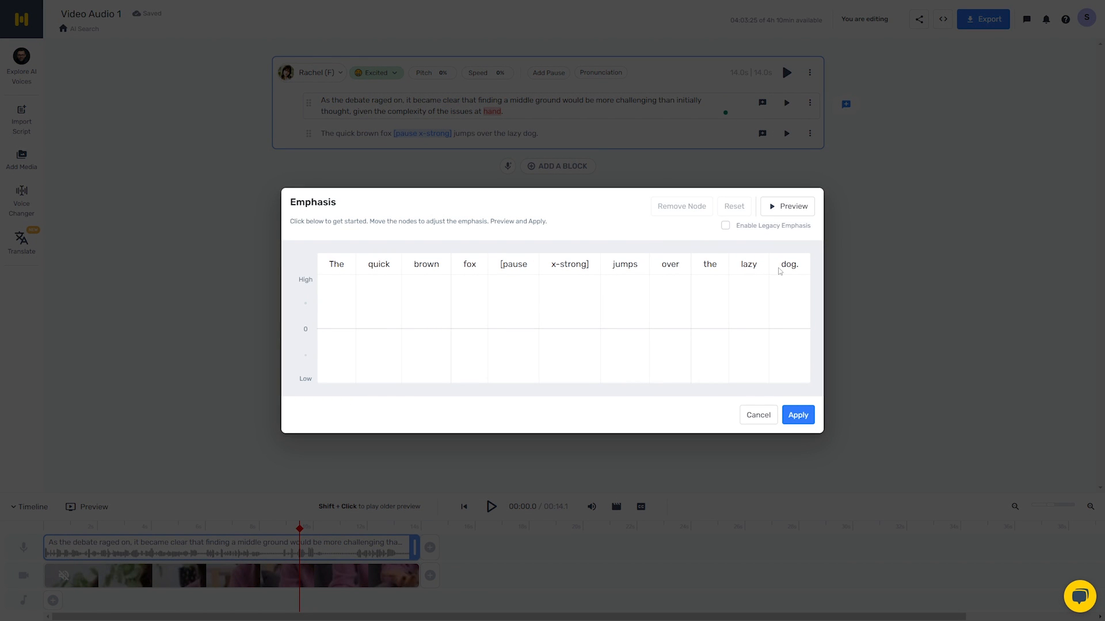
{"action": "left_click", "coordinate": [550, 324]}
{"action": "left_click_drag", "start_coordinate": [550, 324], "coordinate": [321, 282]}
{"action": "left_click_drag", "start_coordinate": [367, 352], "coordinate": [372, 361]}
{"action": "left_click", "coordinate": [418, 280]}
{"action": "left_click", "coordinate": [465, 361]}
{"action": "left_click", "coordinate": [509, 283]}
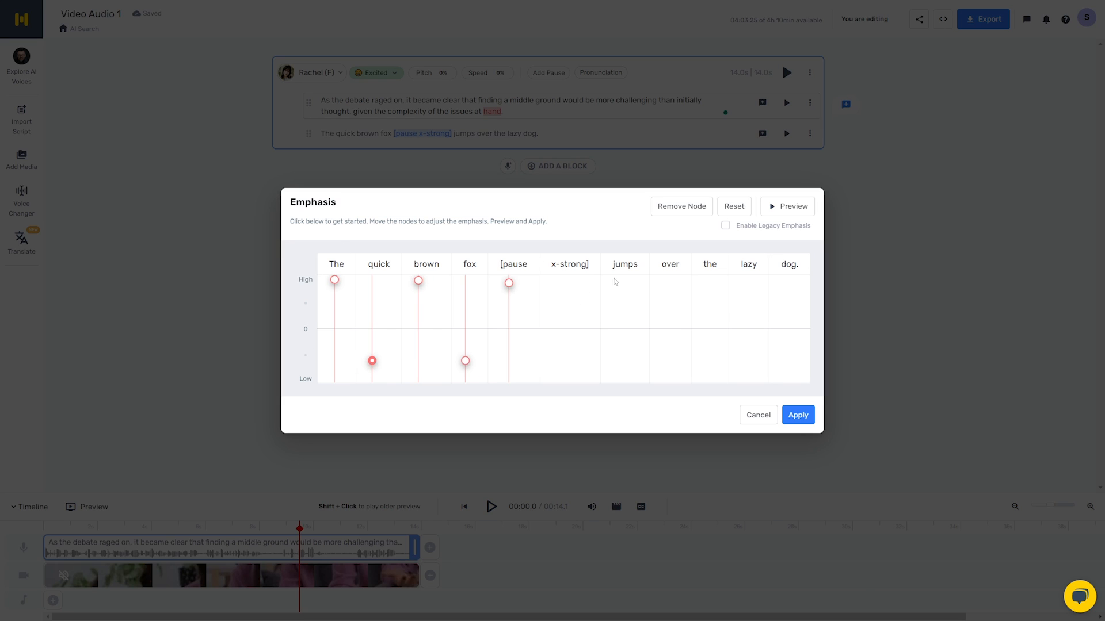
{"action": "left_click", "coordinate": [789, 207]}
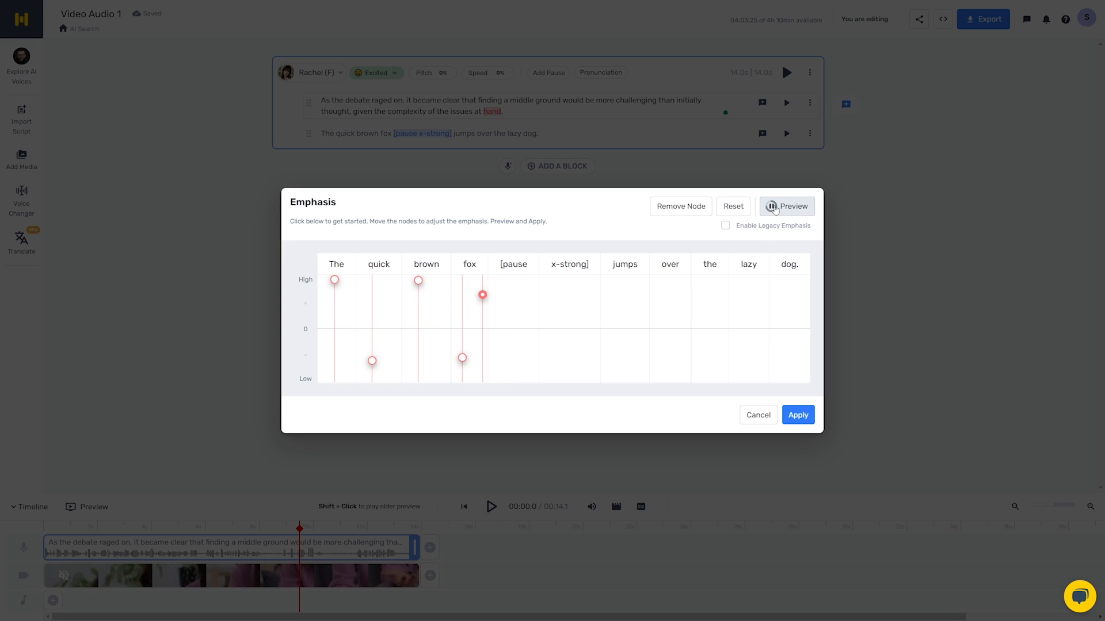
- Move the emphasis nodes on "The", "quick", "brown" and "fox" closer to the zero line and preview the line
{"action": "left_click_drag", "start_coordinate": [334, 280], "coordinate": [338, 307]}
{"action": "left_click_drag", "start_coordinate": [373, 359], "coordinate": [378, 337]}
{"action": "left_click_drag", "start_coordinate": [419, 281], "coordinate": [425, 306]}
{"action": "left_click_drag", "start_coordinate": [462, 358], "coordinate": [463, 351]}
{"action": "left_click_drag", "start_coordinate": [482, 295], "coordinate": [482, 299]}
{"action": "left_click_drag", "start_coordinate": [482, 299], "coordinate": [478, 345]}
{"action": "left_click", "coordinate": [787, 206]}
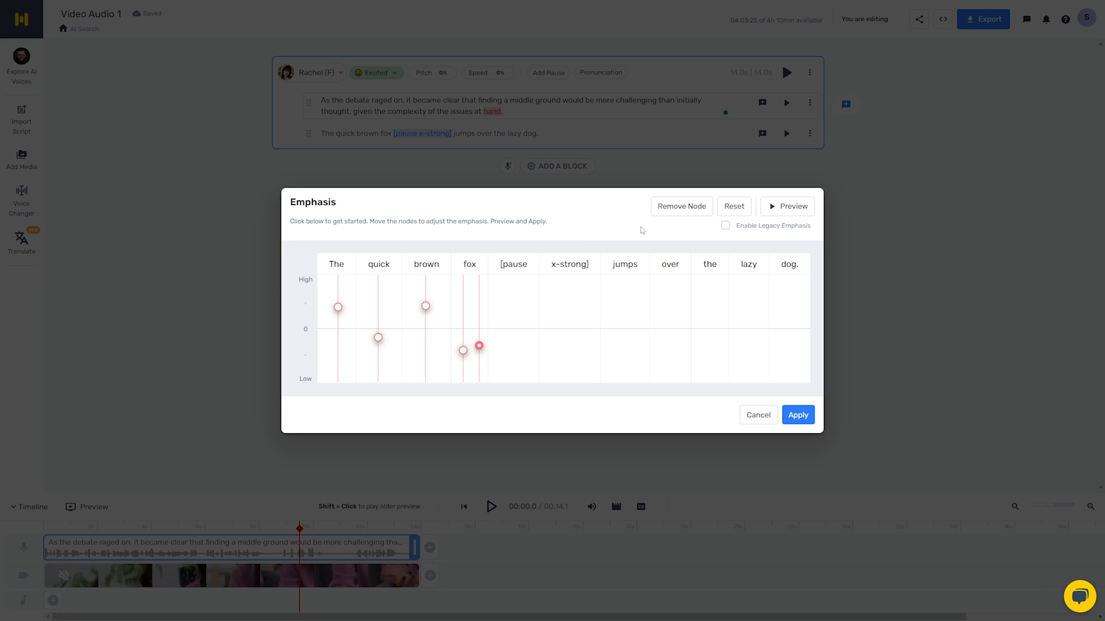
- Lower the "brown" emphasis node, shift a "fox" node onto "brown" at zero, and leave the emphasis editor
{"action": "mouse_move", "coordinate": [426, 306]}
{"action": "left_mouse_down"}
{"action": "mouse_move", "coordinate": [424, 326]}
{"action": "mouse_move", "coordinate": [432, 318]}
{"action": "mouse_move", "coordinate": [422, 315]}
{"action": "left_mouse_up"}
{"action": "left_click", "coordinate": [426, 318]}
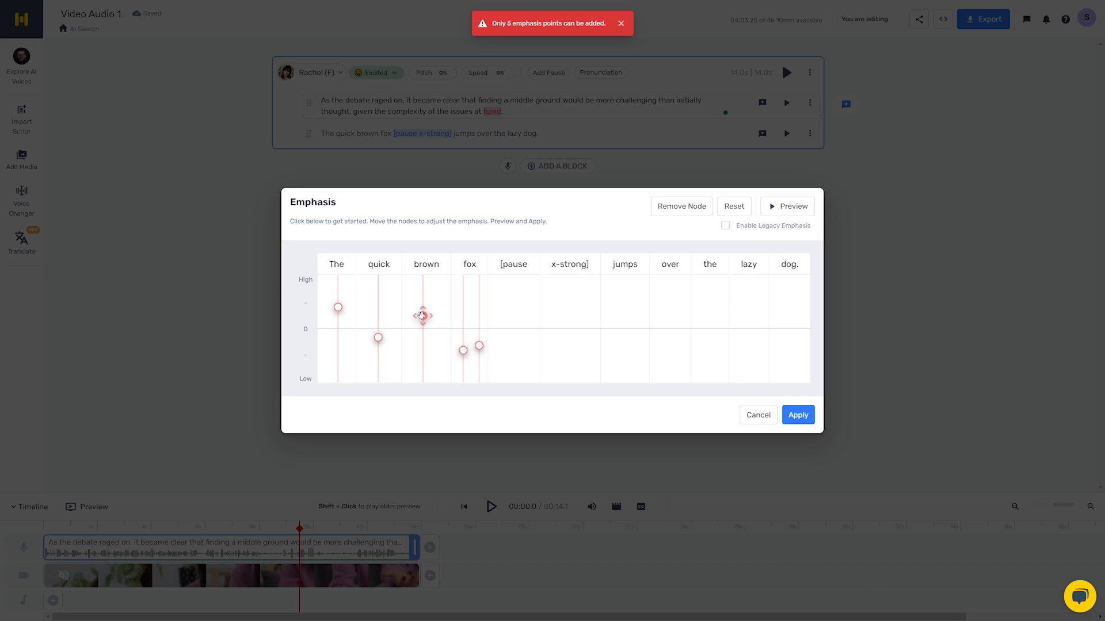
{"action": "left_click_drag", "start_coordinate": [463, 350], "coordinate": [411, 330]}
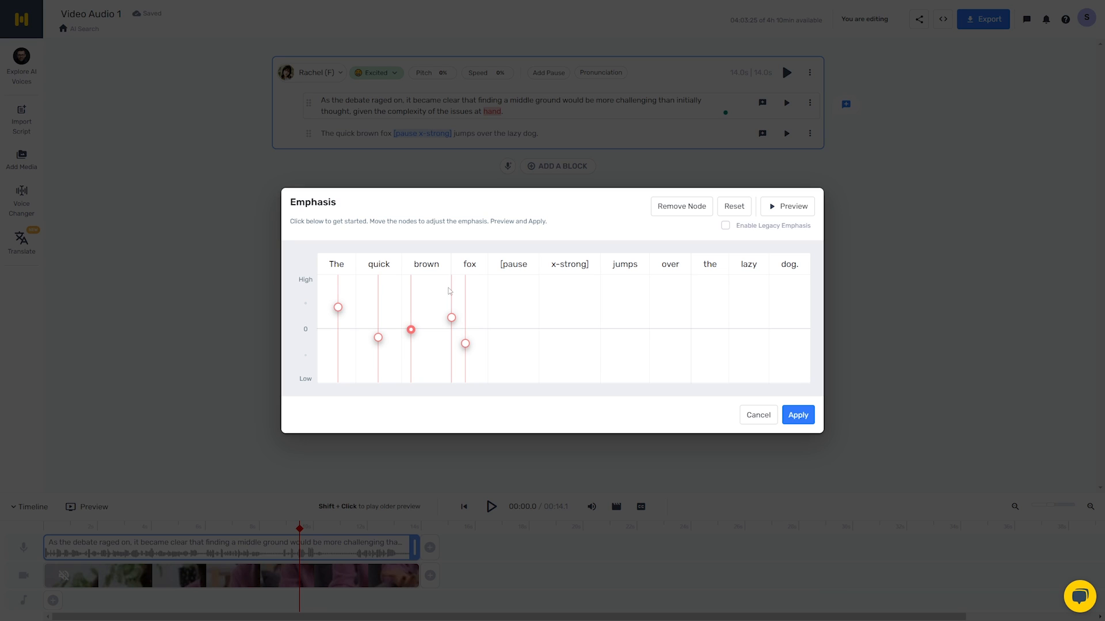
{"action": "left_click", "coordinate": [831, 320]}
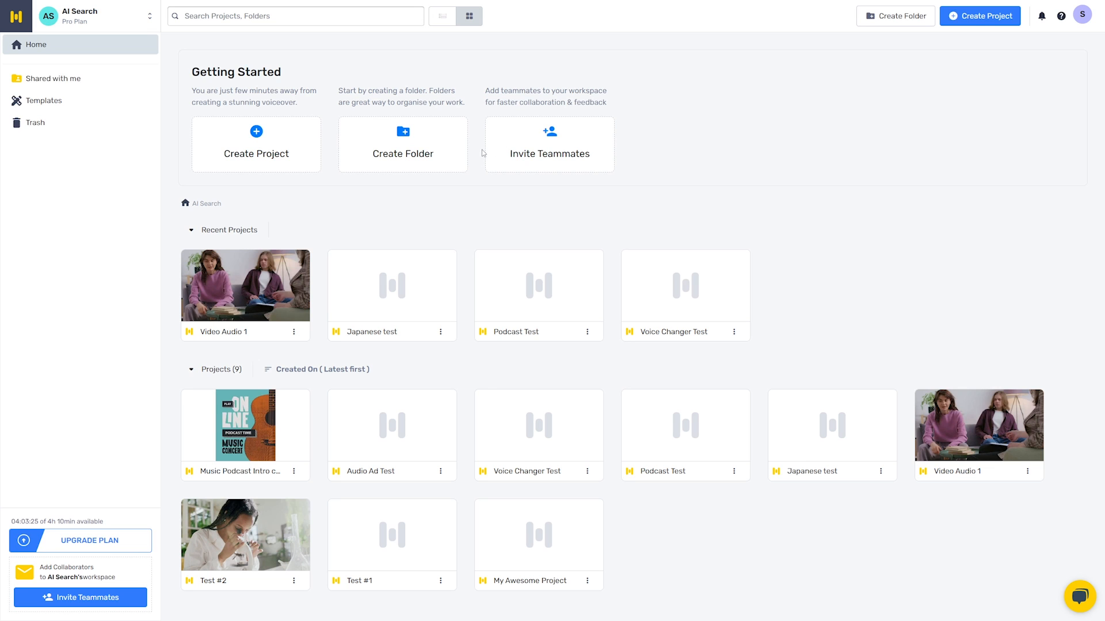
- Create a new audio project titled "Video Script 1" of the Podcast type
{"action": "left_click", "coordinate": [257, 137]}
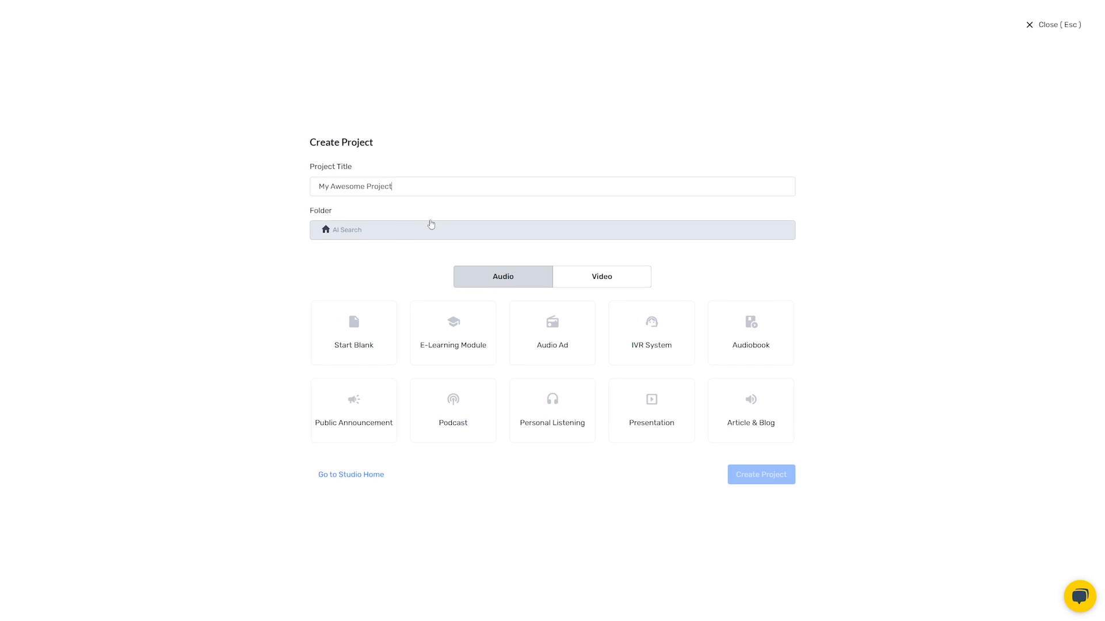
{"action": "triple_click", "coordinate": [395, 191]}
{"action": "type", "text": "Vid"}
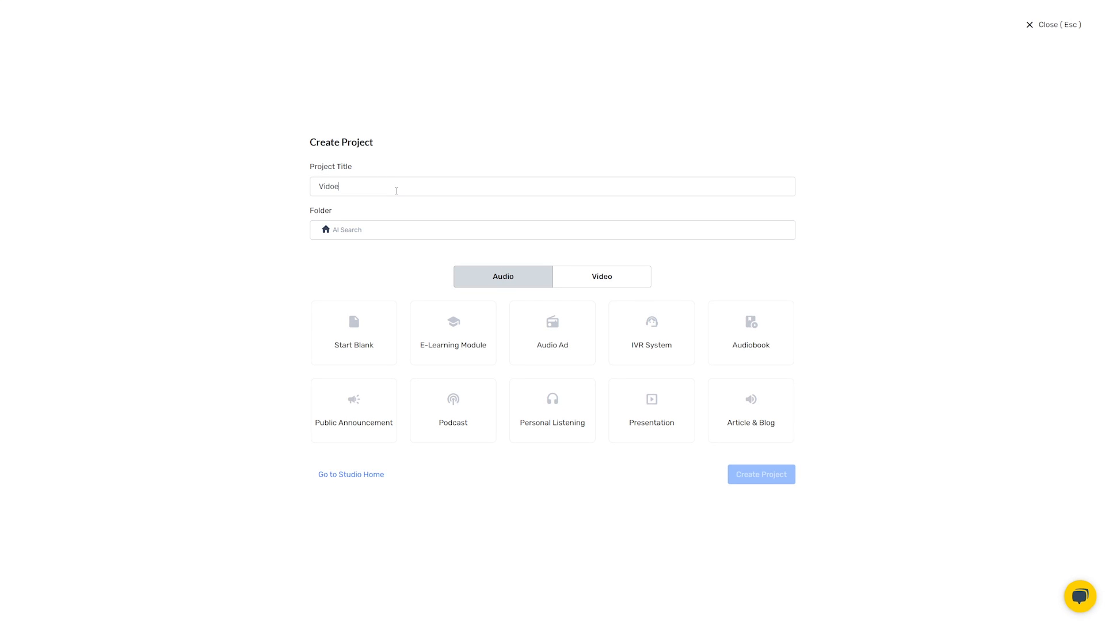
{"action": "type", "text": "eo script 1"}
{"action": "left_click", "coordinate": [466, 407]}
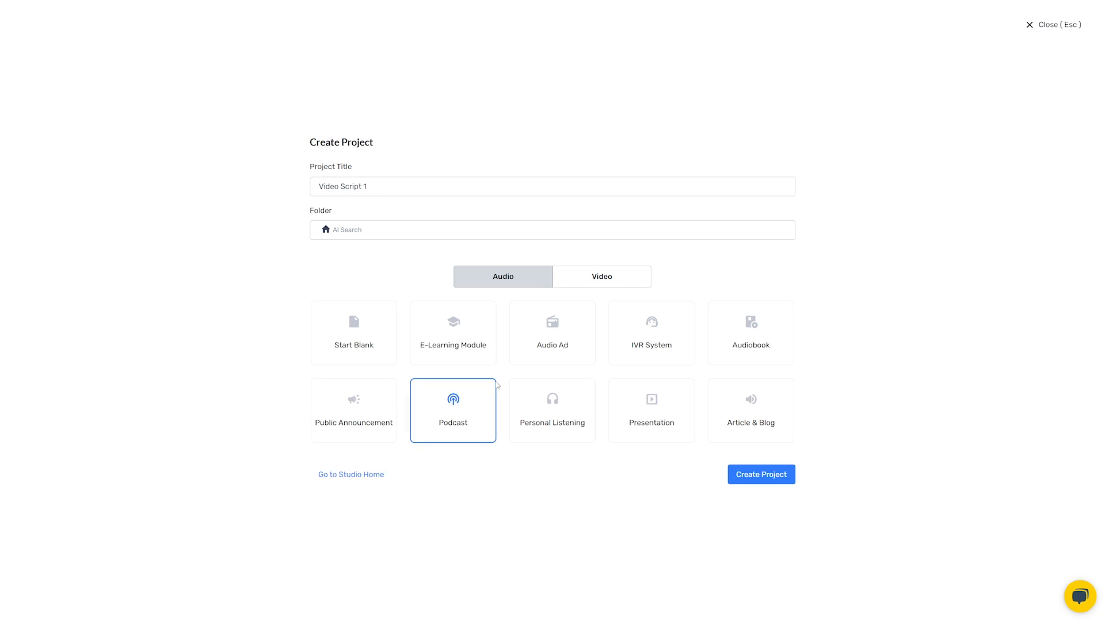
{"action": "left_click", "coordinate": [749, 473]}
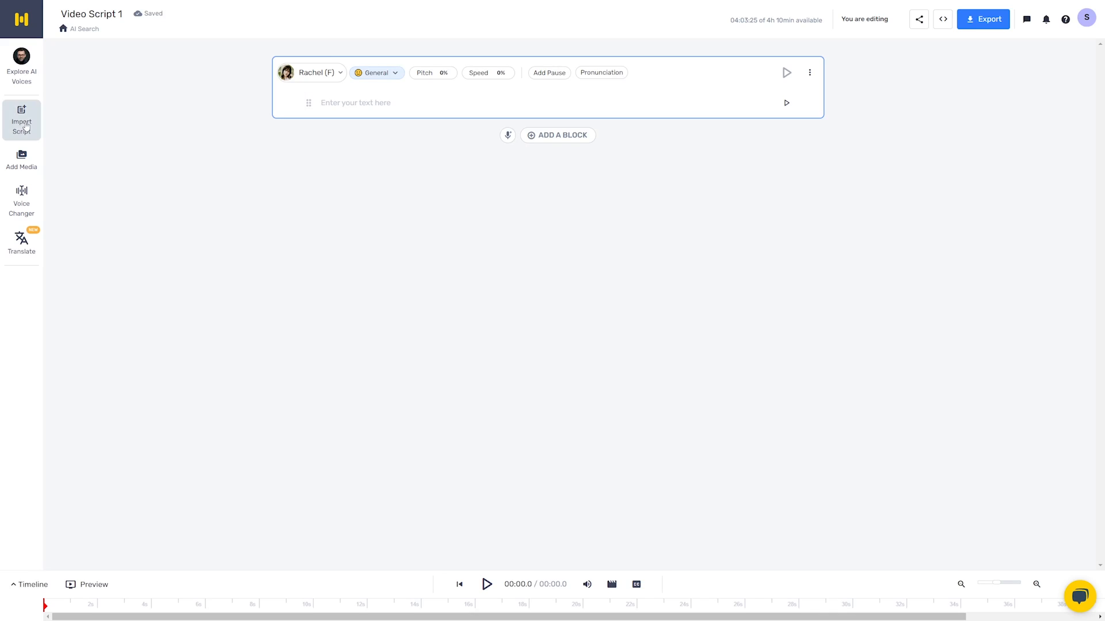
- Load Script.txt for import and preview it split by sentences and with no splitting
{"action": "left_click", "coordinate": [23, 124]}
{"action": "left_click_drag", "start_coordinate": [1104, 173], "coordinate": [741, 283]}
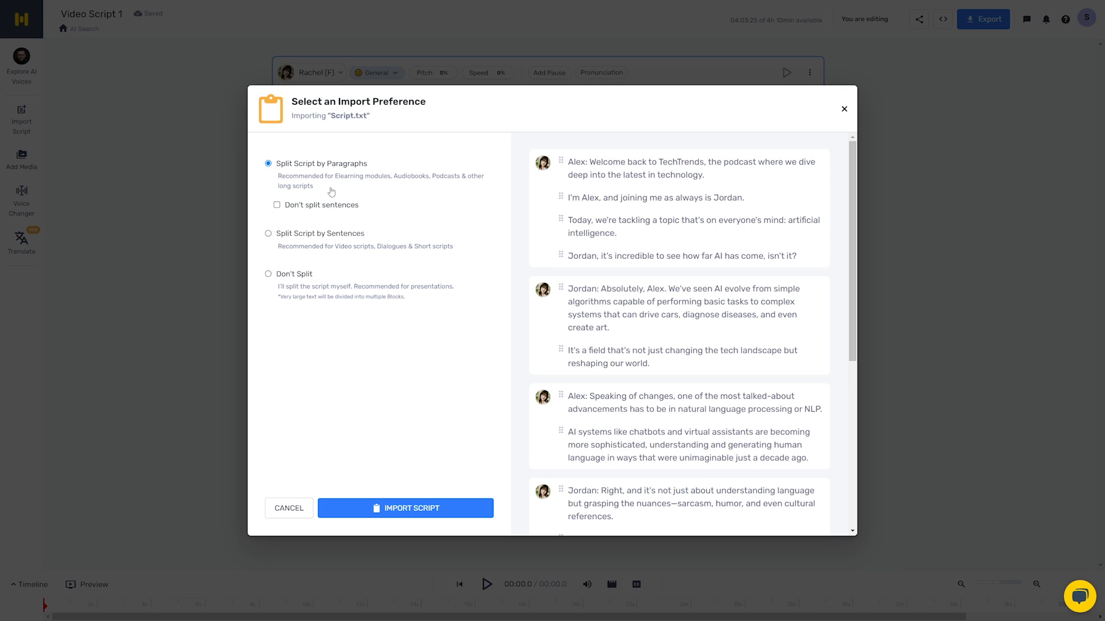
{"action": "left_click", "coordinate": [288, 236]}
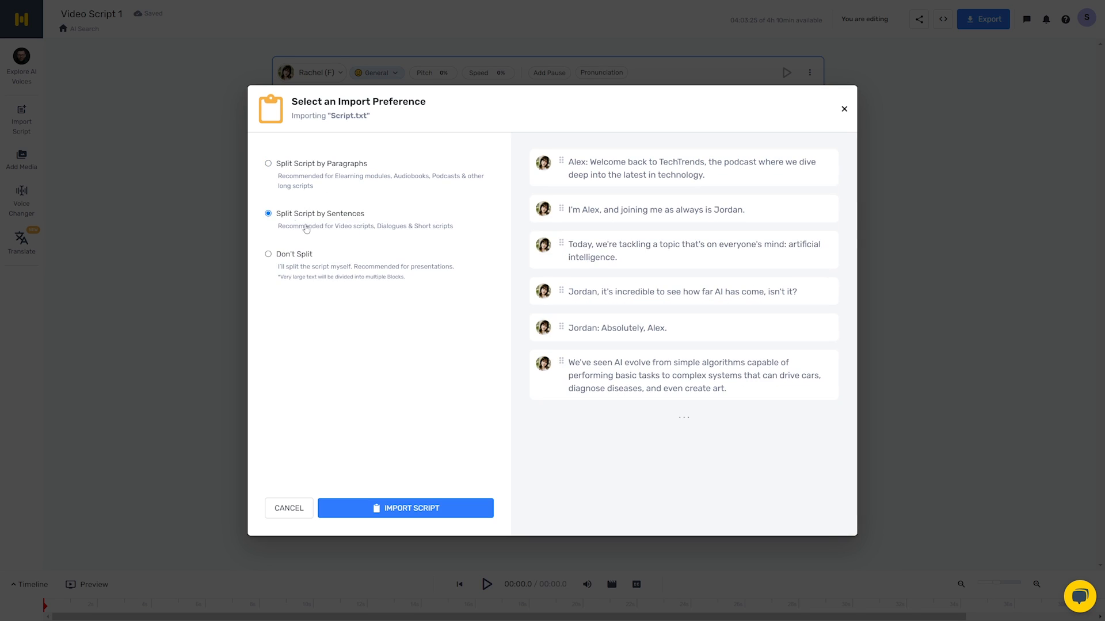
{"action": "left_click", "coordinate": [294, 256]}
{"action": "scroll", "coordinate": [658, 249], "scroll_direction": "down", "scroll_amount": 5}
{"action": "scroll", "coordinate": [657, 249], "scroll_direction": "down", "scroll_amount": 1}
{"action": "scroll", "coordinate": [663, 368], "scroll_direction": "up", "scroll_amount": 6}
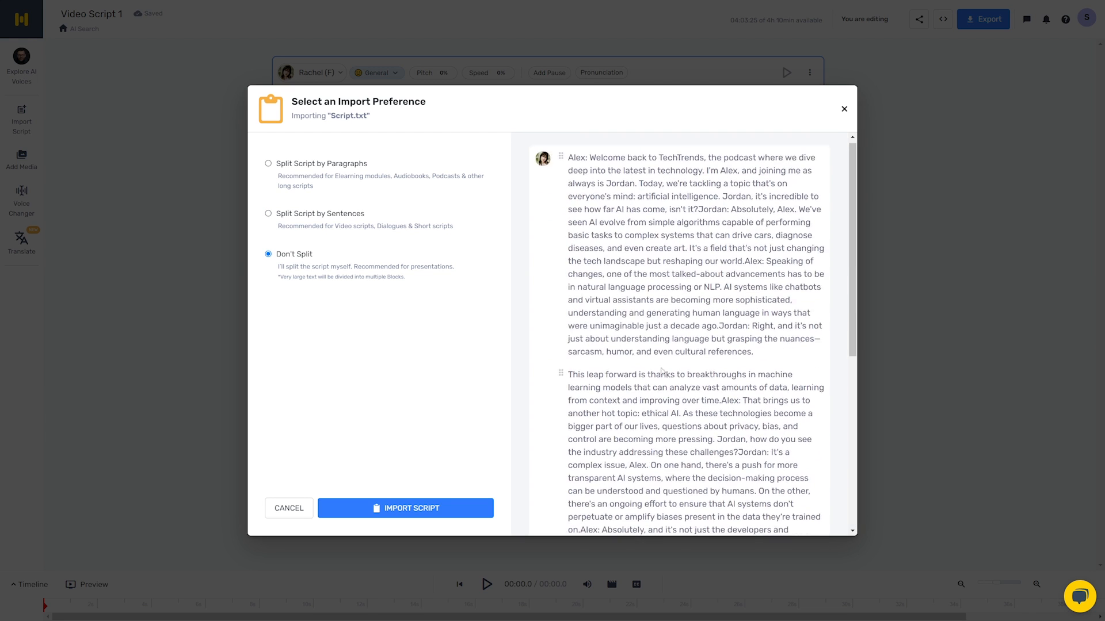
- Compare the sentence split again, choose Split Script by Paragraphs and look through its preview
{"action": "left_click", "coordinate": [343, 221]}
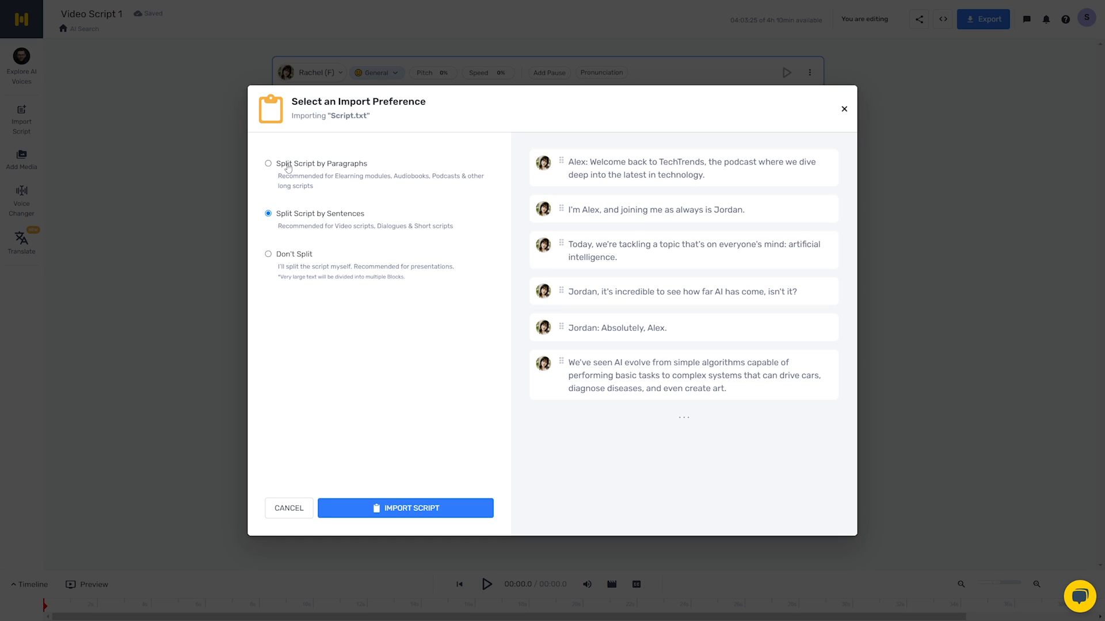
{"action": "left_click", "coordinate": [289, 168]}
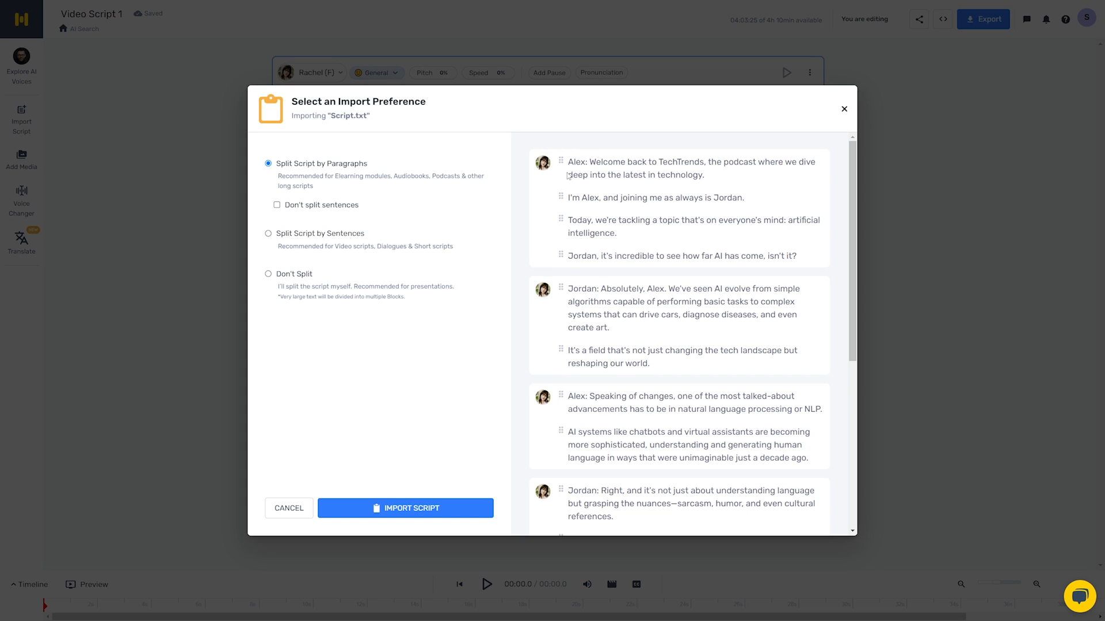
{"action": "scroll", "coordinate": [567, 313], "scroll_direction": "down", "scroll_amount": 5}
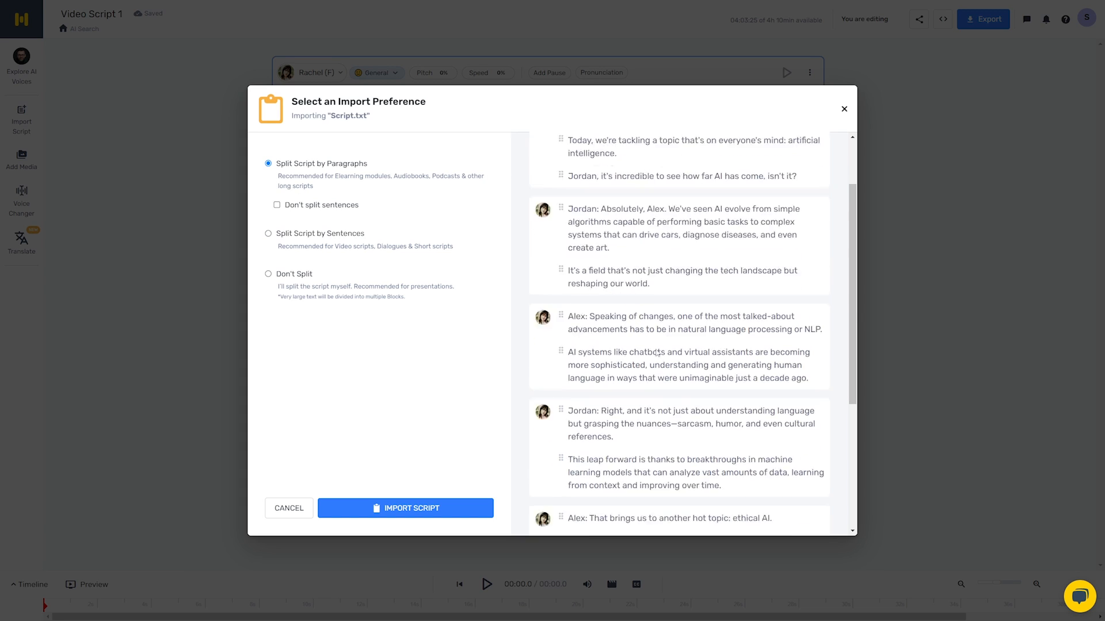
{"action": "scroll", "coordinate": [631, 399], "scroll_direction": "up", "scroll_amount": 5}
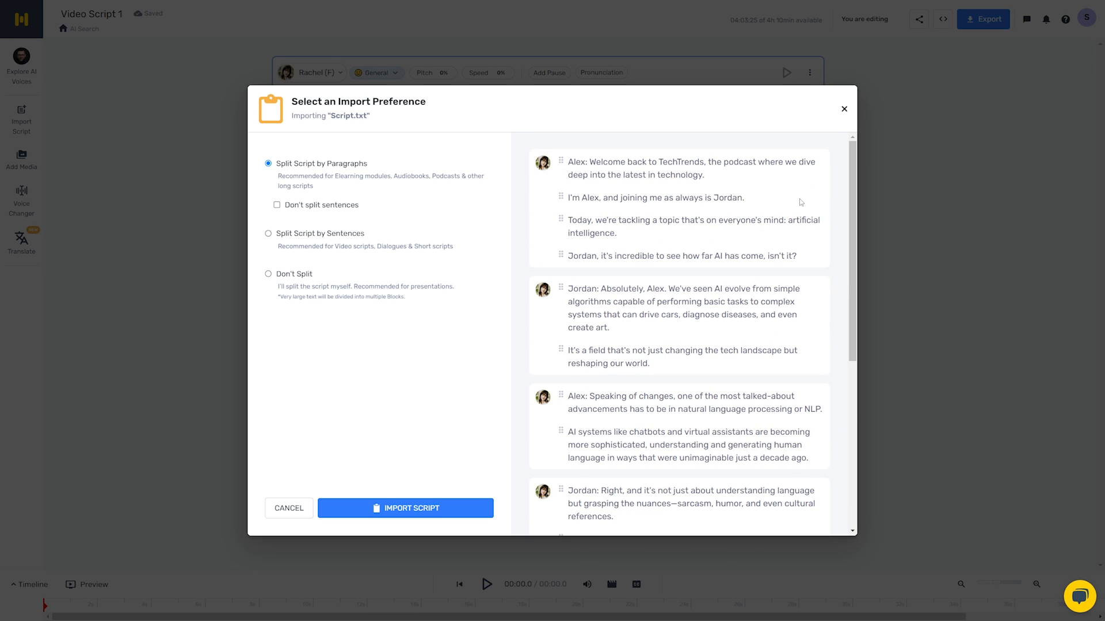
- Try the Don't split sentences option, inspect the first paragraph block in the preview, and switch the option off again
{"action": "left_click", "coordinate": [276, 205]}
{"action": "left_click_drag", "start_coordinate": [698, 214], "coordinate": [571, 163]}
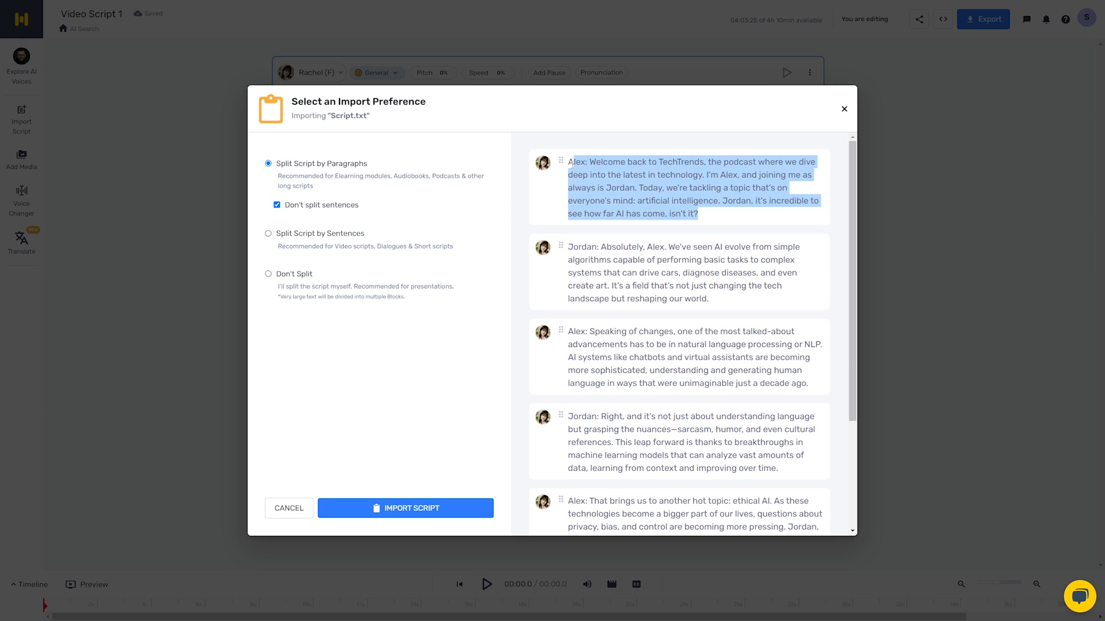
{"action": "left_click", "coordinate": [715, 180]}
{"action": "left_click", "coordinate": [276, 204]}
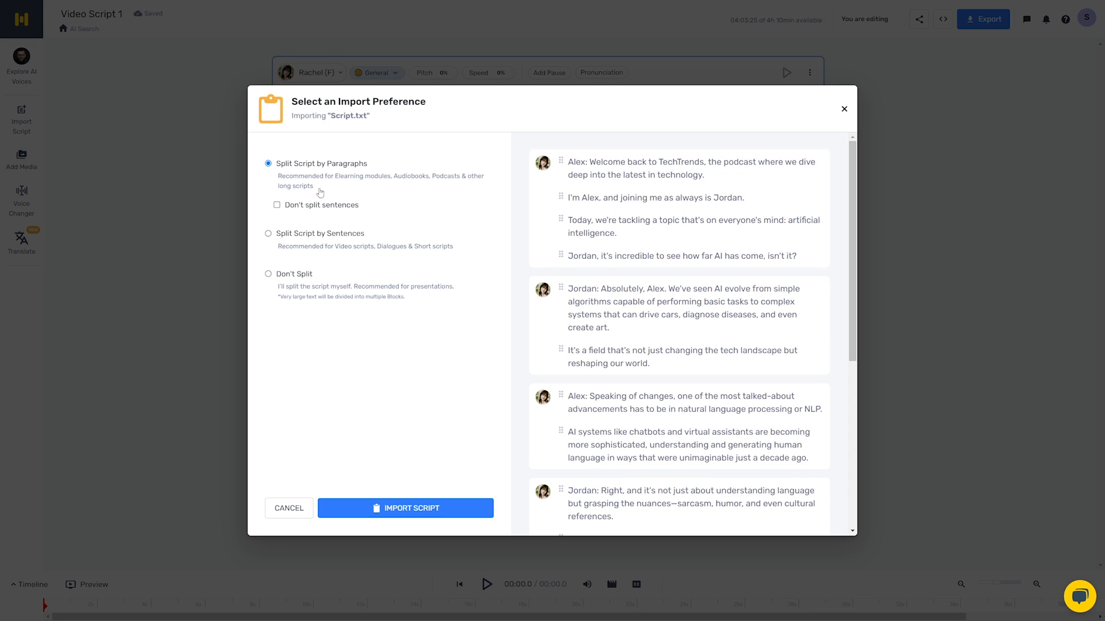
- Review the paragraph-split preview and import the script into the project
{"action": "scroll", "coordinate": [707, 304], "scroll_direction": "down", "scroll_amount": 5}
{"action": "scroll", "coordinate": [709, 251], "scroll_direction": "up", "scroll_amount": 5}
{"action": "left_click", "coordinate": [406, 511]}
{"action": "scroll", "coordinate": [587, 464], "scroll_direction": "up", "scroll_amount": 11}
- Assign the Dylan (M) voice with the Newscast style to the opening block of the script
{"action": "left_click", "coordinate": [411, 79]}
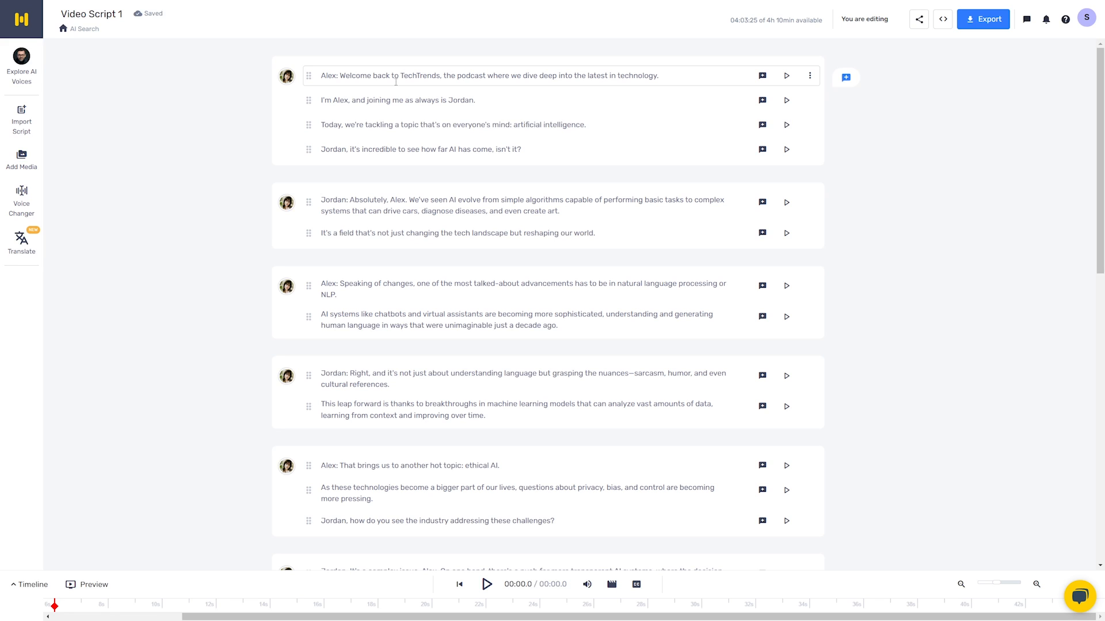
{"action": "left_click_drag", "start_coordinate": [341, 77], "coordinate": [317, 77]}
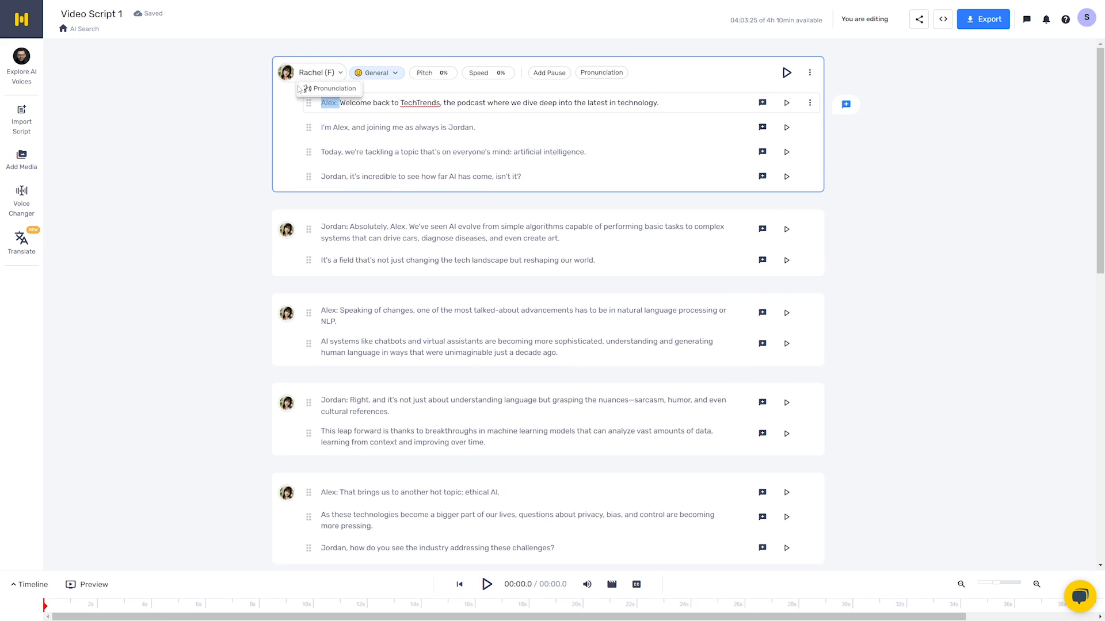
{"action": "left_click", "coordinate": [426, 128]}
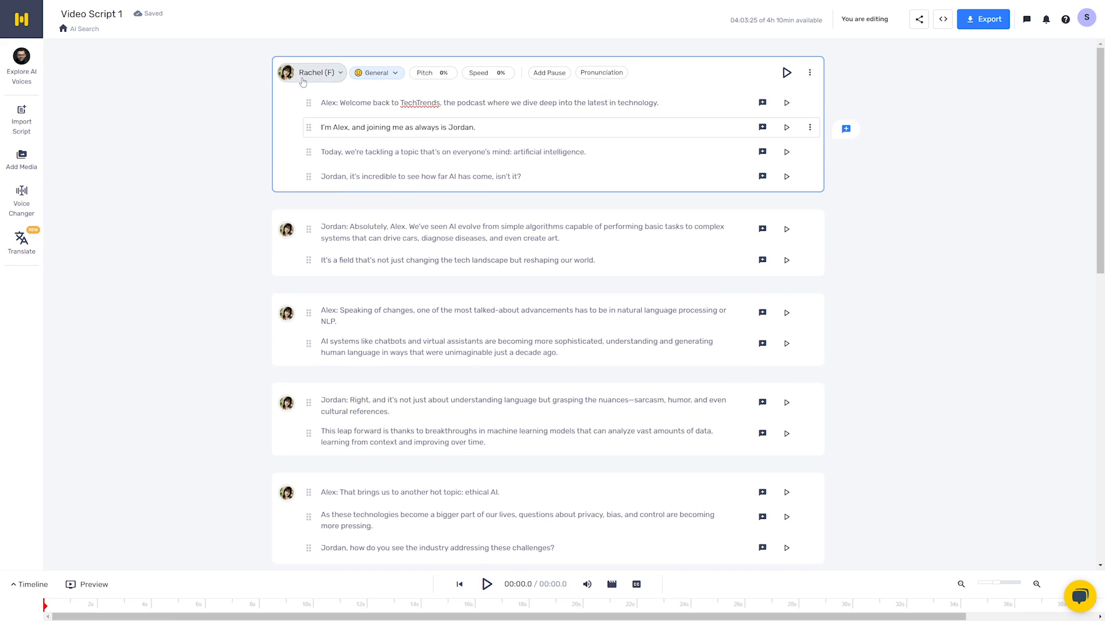
{"action": "mouse_move", "coordinate": [305, 426]}
{"action": "left_click_drag", "start_coordinate": [339, 104], "coordinate": [317, 104]}
{"action": "left_click", "coordinate": [365, 104]}
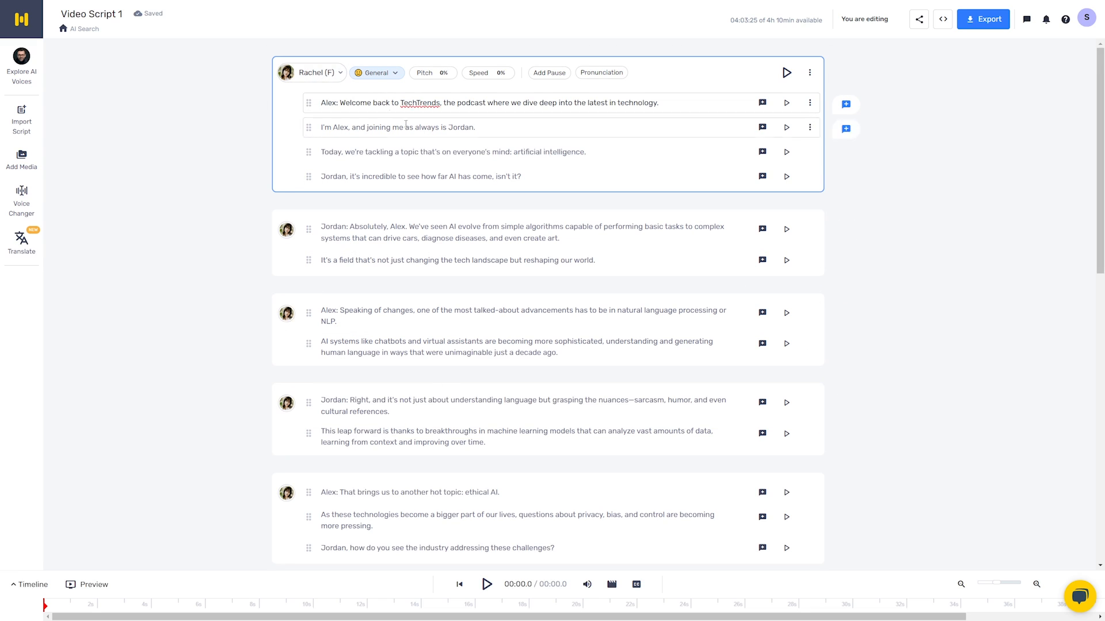
{"action": "left_click", "coordinate": [301, 75]}
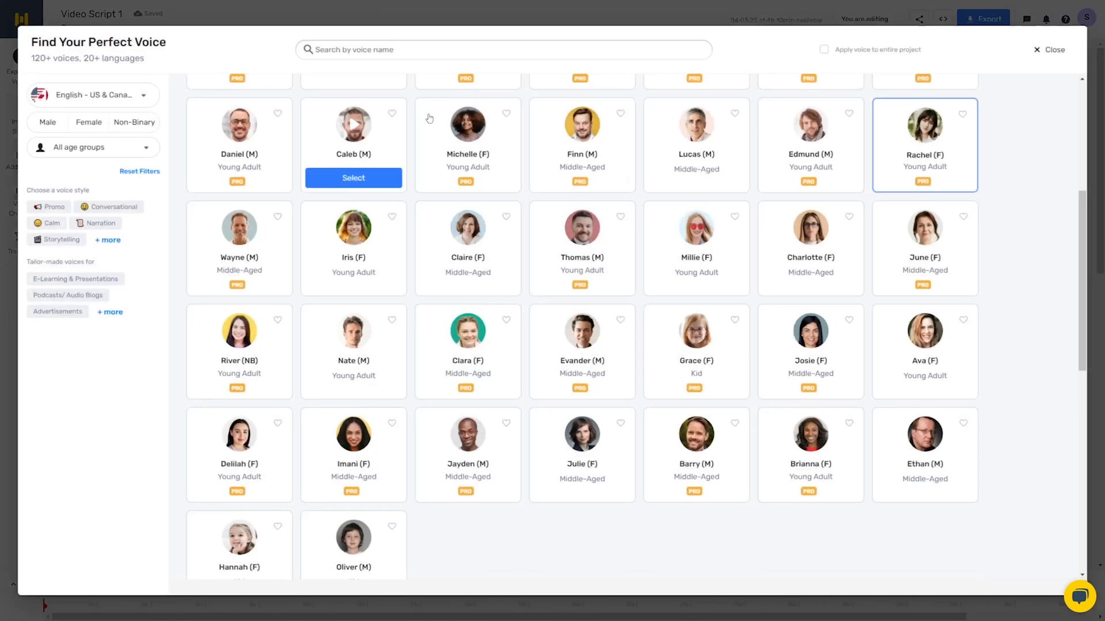
{"action": "scroll", "coordinate": [545, 284], "scroll_direction": "up", "scroll_amount": 5}
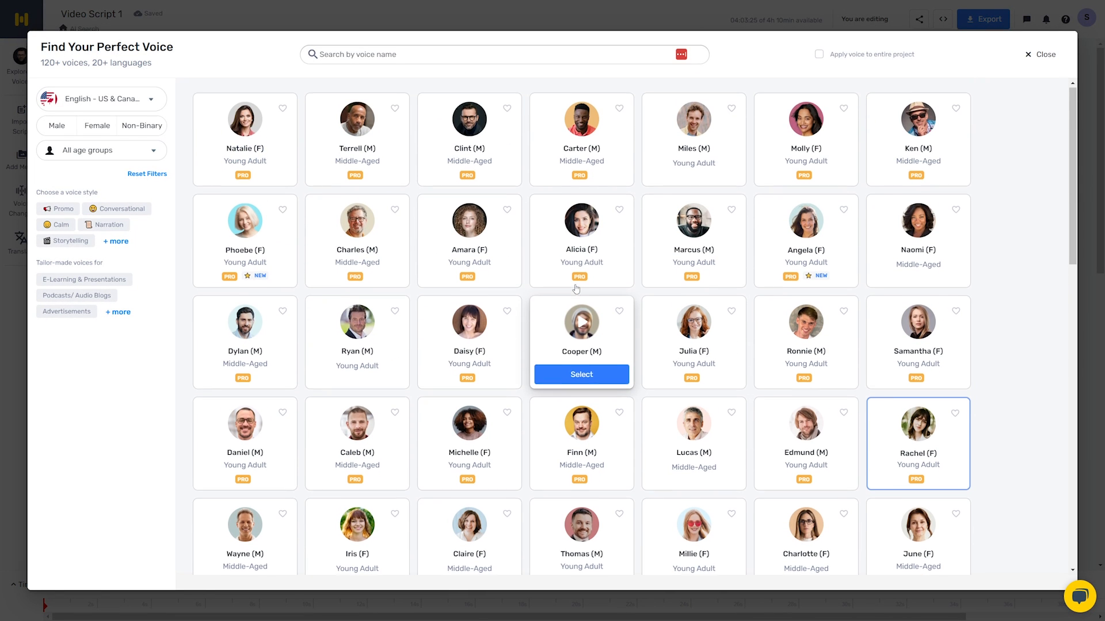
{"action": "mouse_move", "coordinate": [260, 378]}
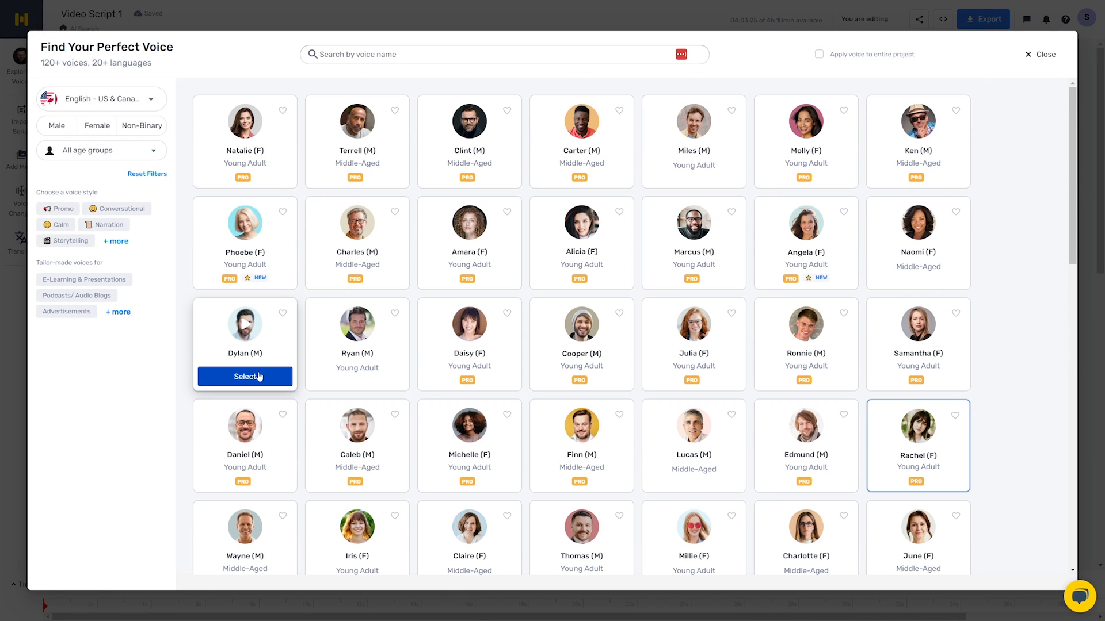
{"action": "left_click", "coordinate": [263, 377]}
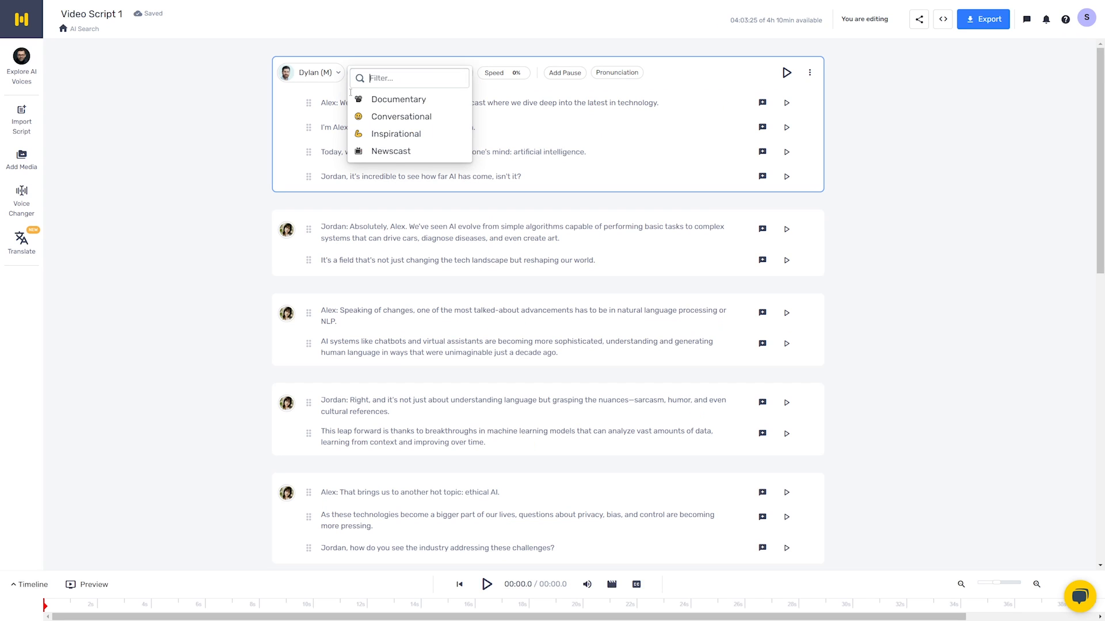
{"action": "left_click", "coordinate": [394, 152]}
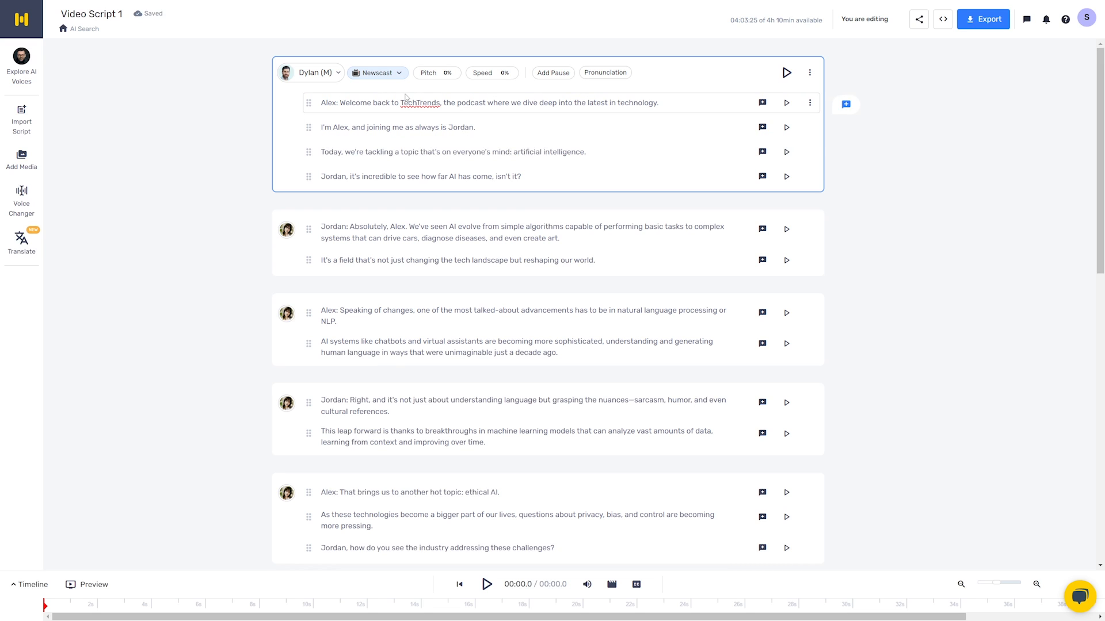
- Give the third block, starting "Speaking of changes", the Dylan (M) voice with the Newscast style
{"action": "scroll", "coordinate": [383, 330], "scroll_direction": "down", "scroll_amount": 2}
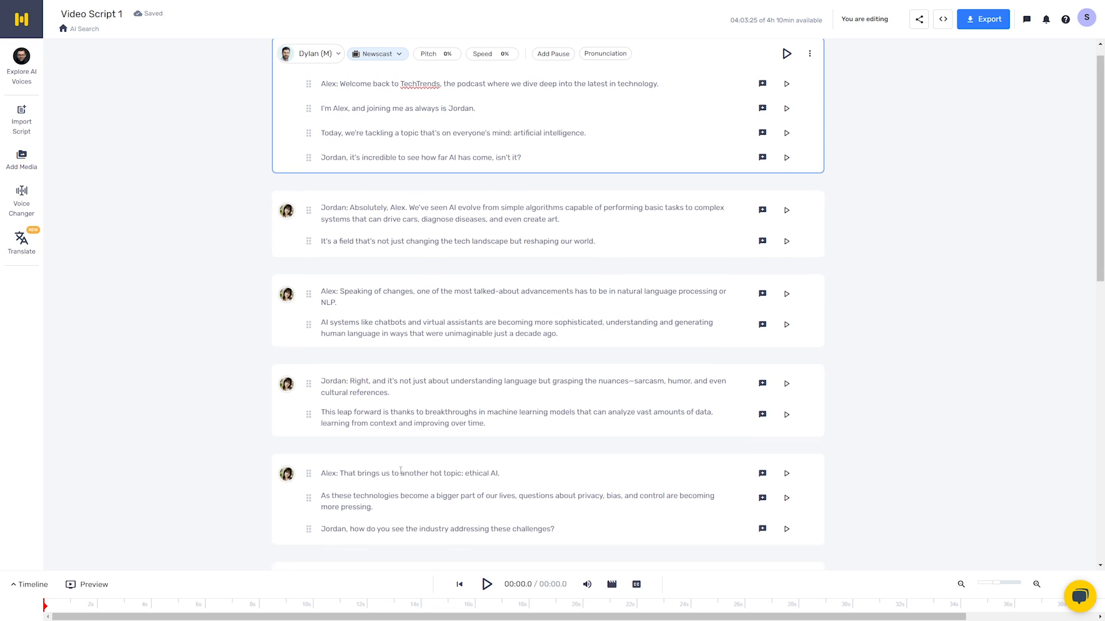
{"action": "scroll", "coordinate": [385, 334], "scroll_direction": "up", "scroll_amount": 2}
{"action": "left_click", "coordinate": [287, 313]}
{"action": "scroll", "coordinate": [257, 281], "scroll_direction": "up", "scroll_amount": 4}
{"action": "left_click", "coordinate": [243, 294]}
{"action": "left_click", "coordinate": [390, 360]}
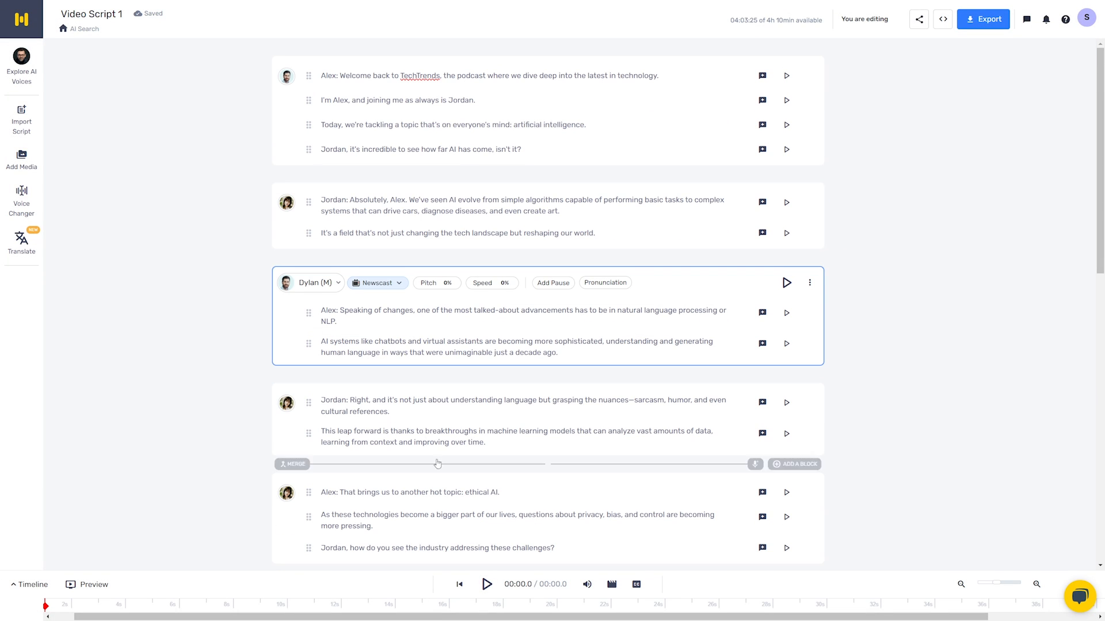
{"action": "left_click", "coordinate": [294, 293]}
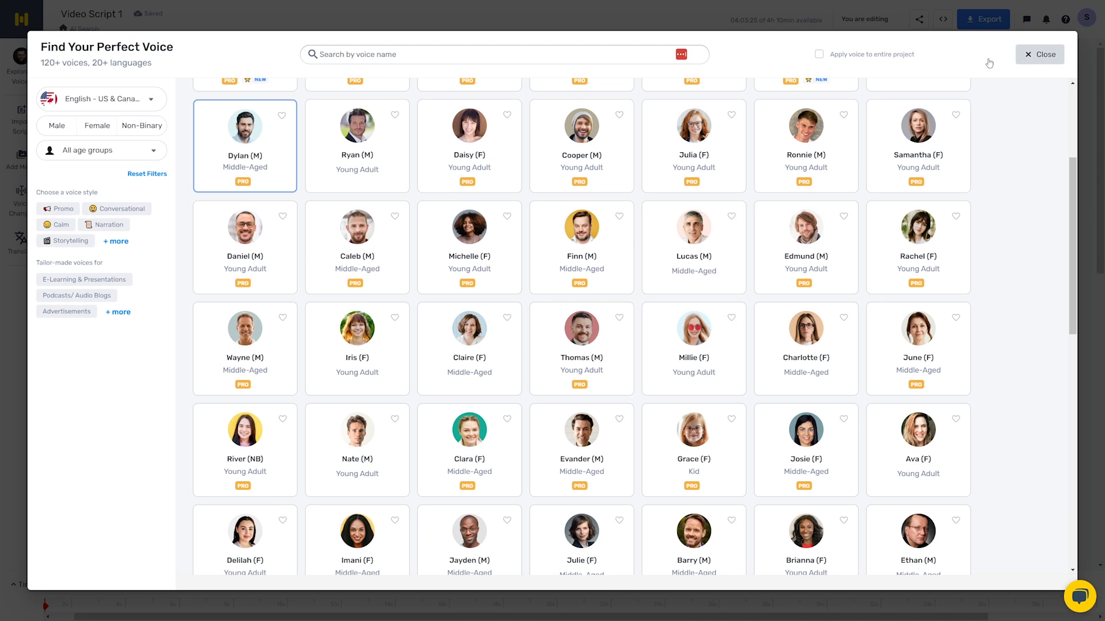
{"action": "left_click", "coordinate": [1032, 54]}
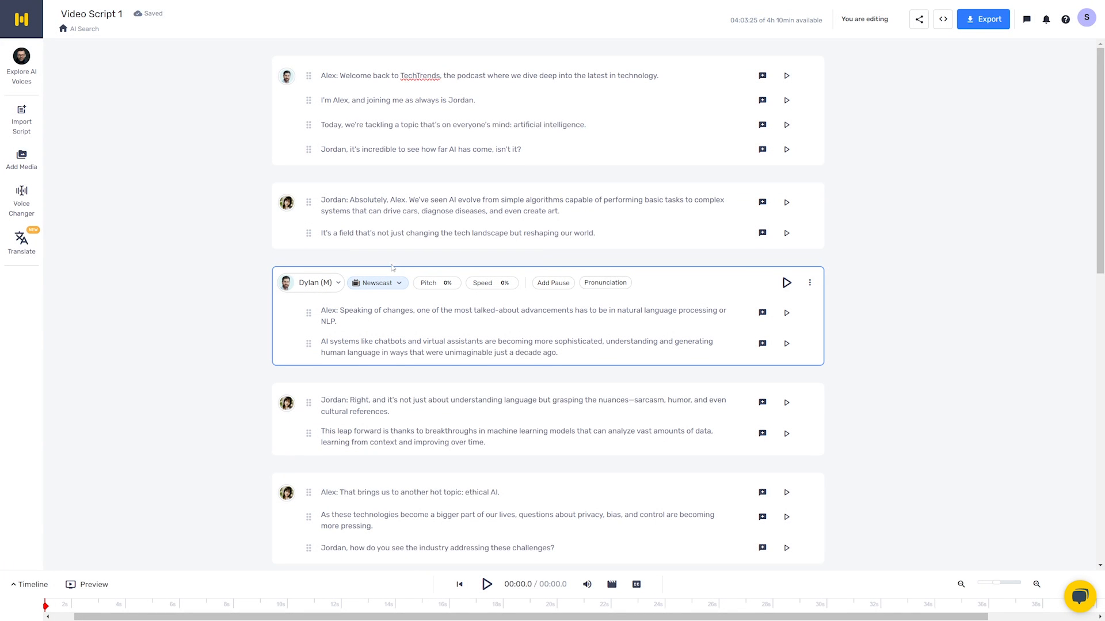
- Change the block about ethical AI to the Dylan (M) voice and the Newscast style
{"action": "scroll", "coordinate": [392, 268], "scroll_direction": "down", "scroll_amount": 3}
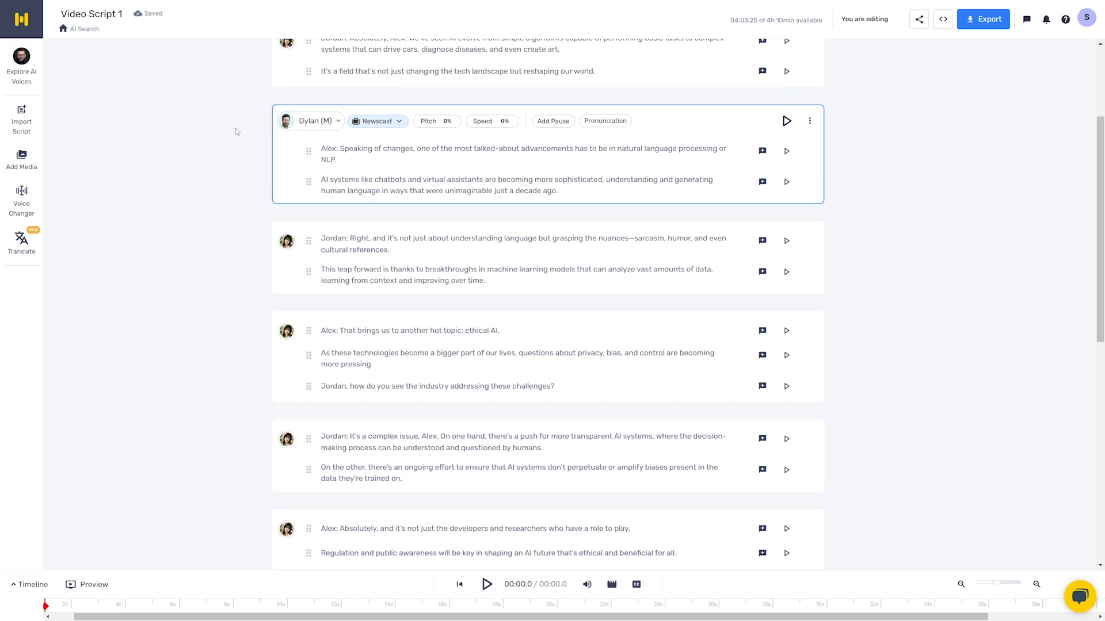
{"action": "left_click", "coordinate": [236, 248]}
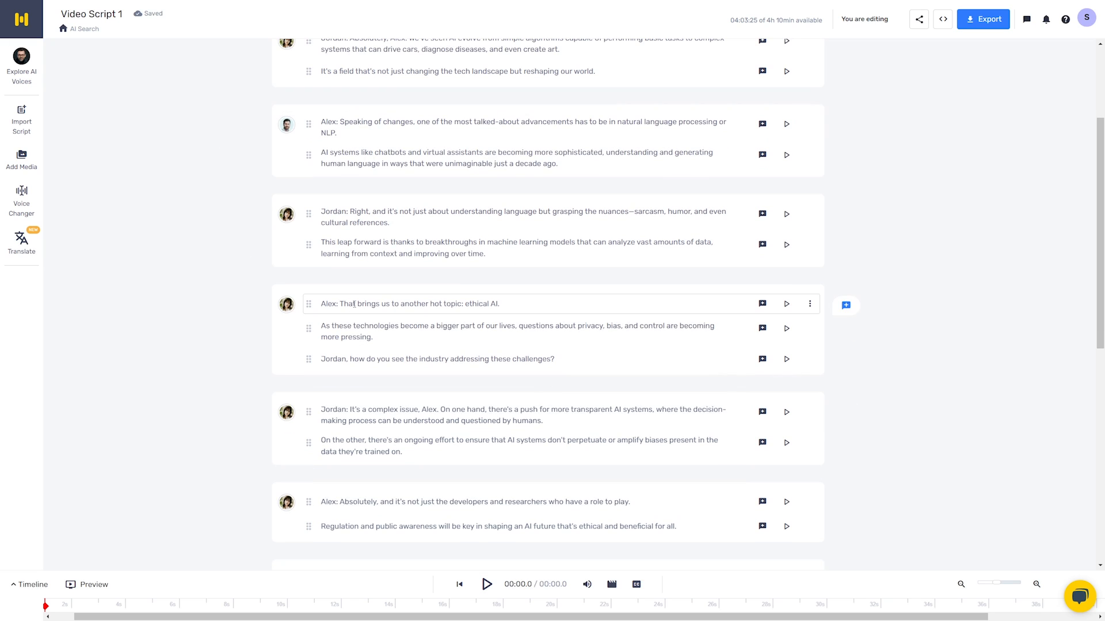
{"action": "left_click", "coordinate": [287, 305]}
{"action": "left_click", "coordinate": [248, 298]}
{"action": "left_click", "coordinate": [411, 300]}
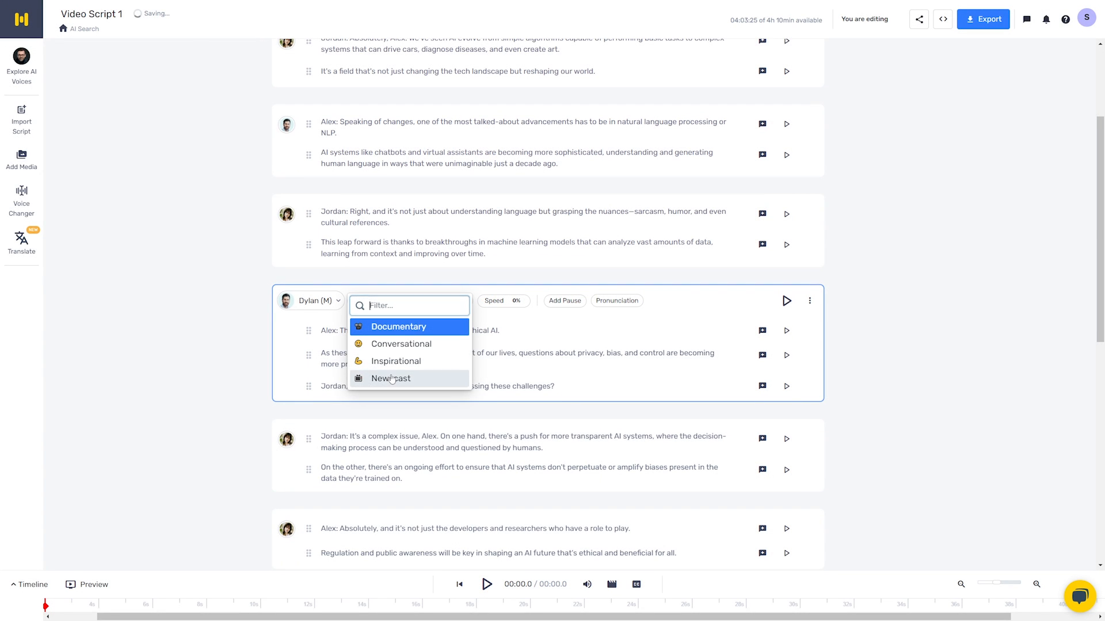
{"action": "left_click", "coordinate": [382, 377]}
- Assign the Dylan (M) voice to the block about developers and researchers having a role to play
{"action": "scroll", "coordinate": [294, 332], "scroll_direction": "down", "scroll_amount": 2}
{"action": "scroll", "coordinate": [294, 332], "scroll_direction": "down", "scroll_amount": 1}
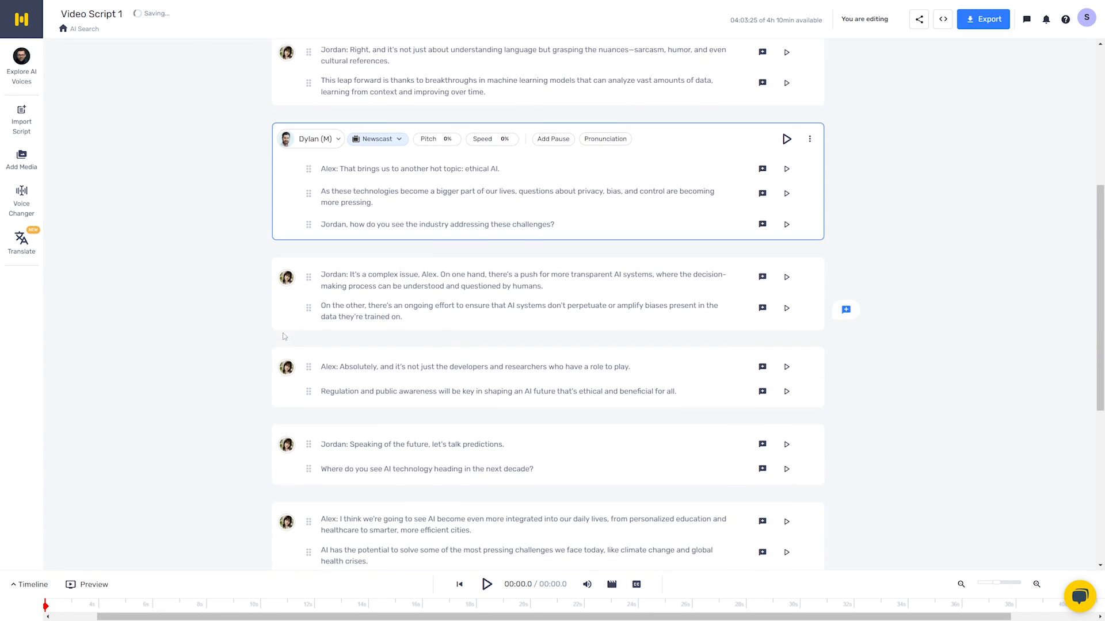
{"action": "left_click", "coordinate": [288, 369]}
{"action": "scroll", "coordinate": [373, 286], "scroll_direction": "up", "scroll_amount": 5}
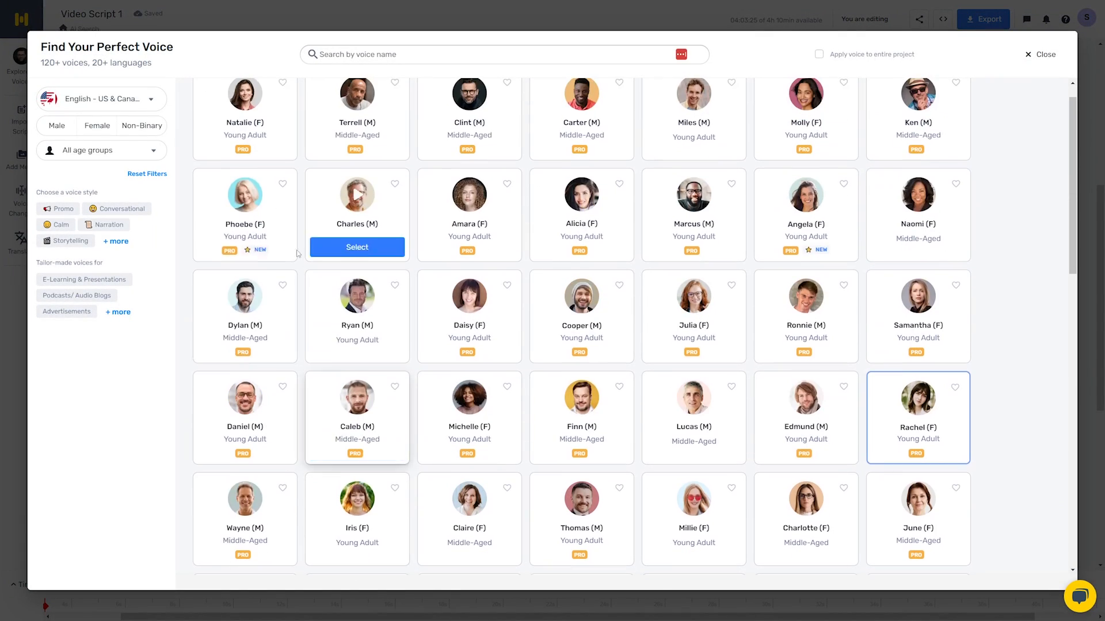
{"action": "left_click", "coordinate": [253, 348]}
{"action": "scroll", "coordinate": [319, 297], "scroll_direction": "down", "scroll_amount": 9}
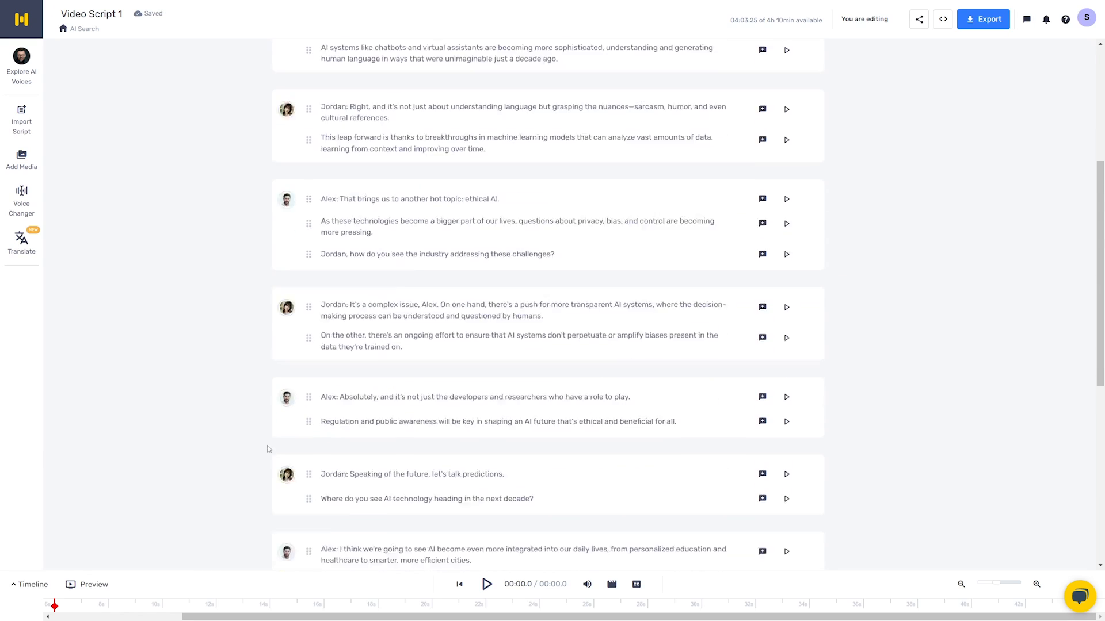
- Remove the speaker name labels from the start of the blocks throughout the podcast script
{"action": "scroll", "coordinate": [297, 219], "scroll_direction": "up", "scroll_amount": 9}
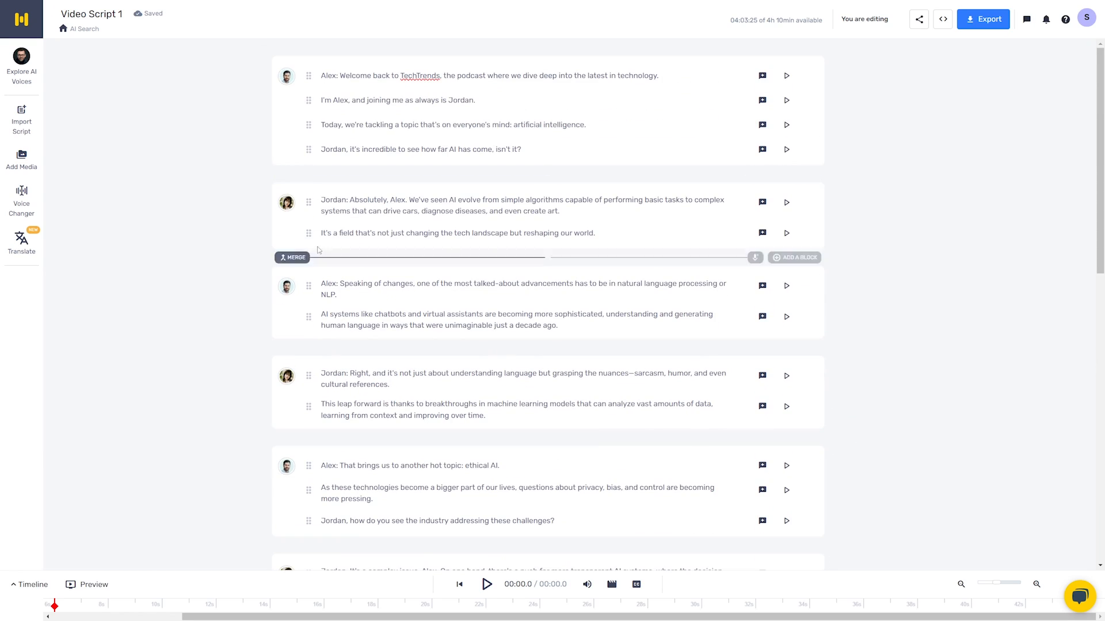
{"action": "double_click", "coordinate": [348, 199]}
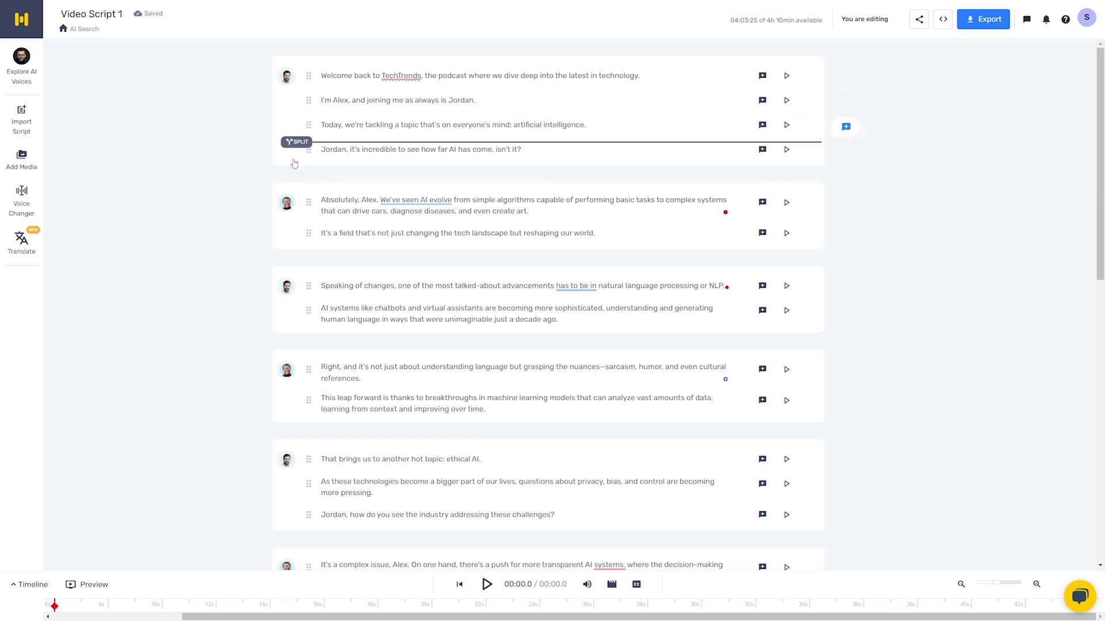
{"action": "scroll", "coordinate": [461, 174], "scroll_direction": "down", "scroll_amount": 15}
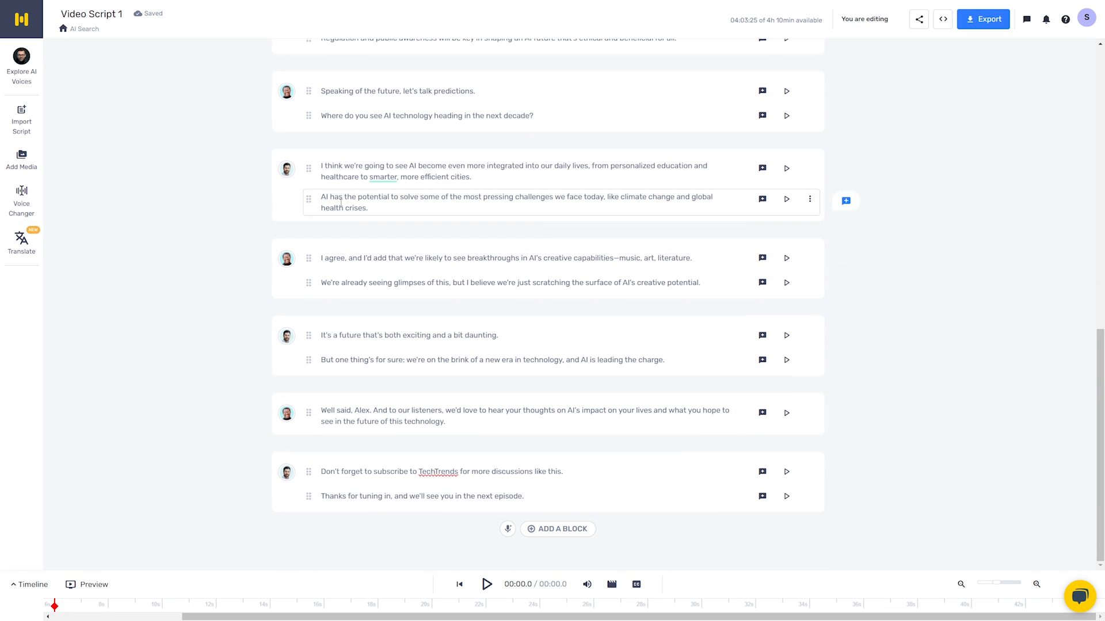
{"action": "scroll", "coordinate": [421, 177], "scroll_direction": "up", "scroll_amount": 15}
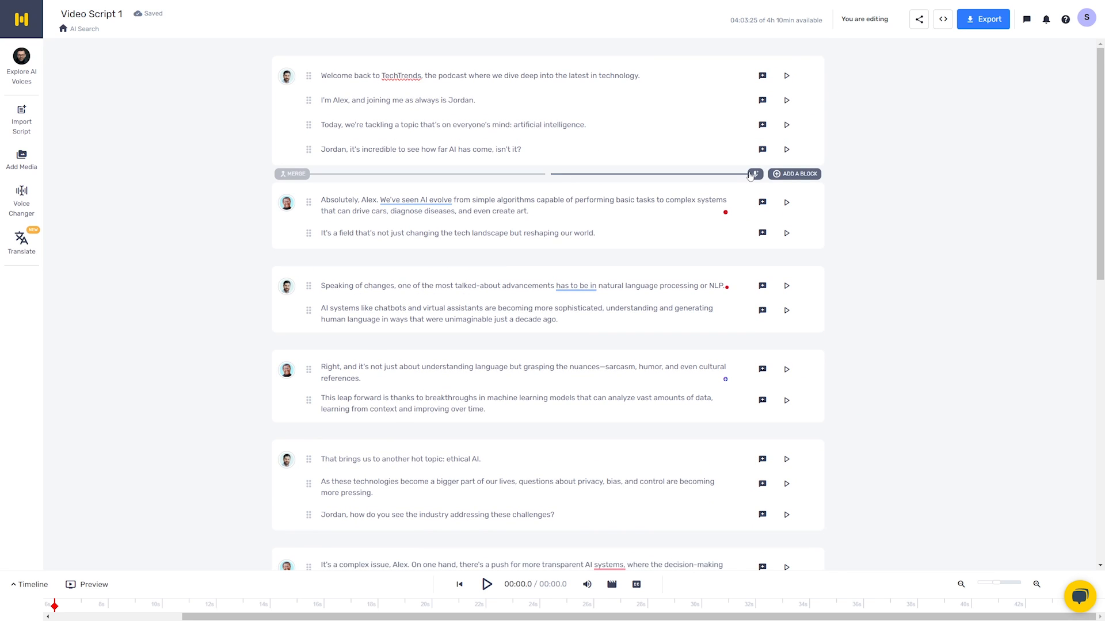
- Review the script blocks and the voices assigned to them from beginning to end
{"action": "left_click", "coordinate": [432, 75]}
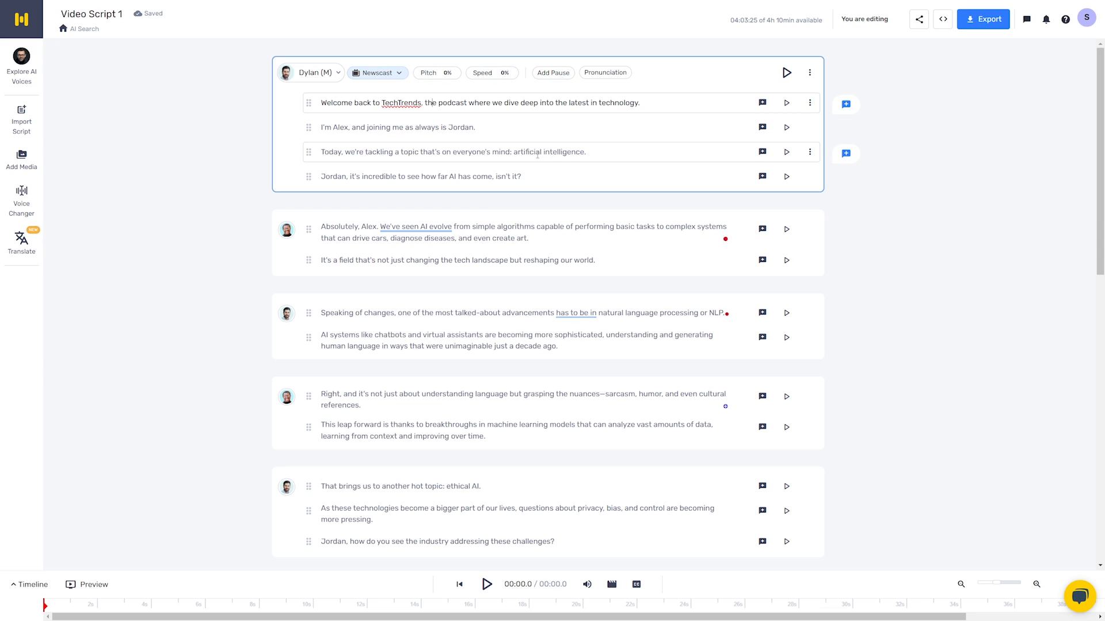
{"action": "left_click", "coordinate": [520, 238]}
{"action": "scroll", "coordinate": [455, 181], "scroll_direction": "down", "scroll_amount": 3}
{"action": "left_click", "coordinate": [462, 152]}
{"action": "left_click", "coordinate": [900, 234]}
{"action": "scroll", "coordinate": [863, 233], "scroll_direction": "up", "scroll_amount": 3}
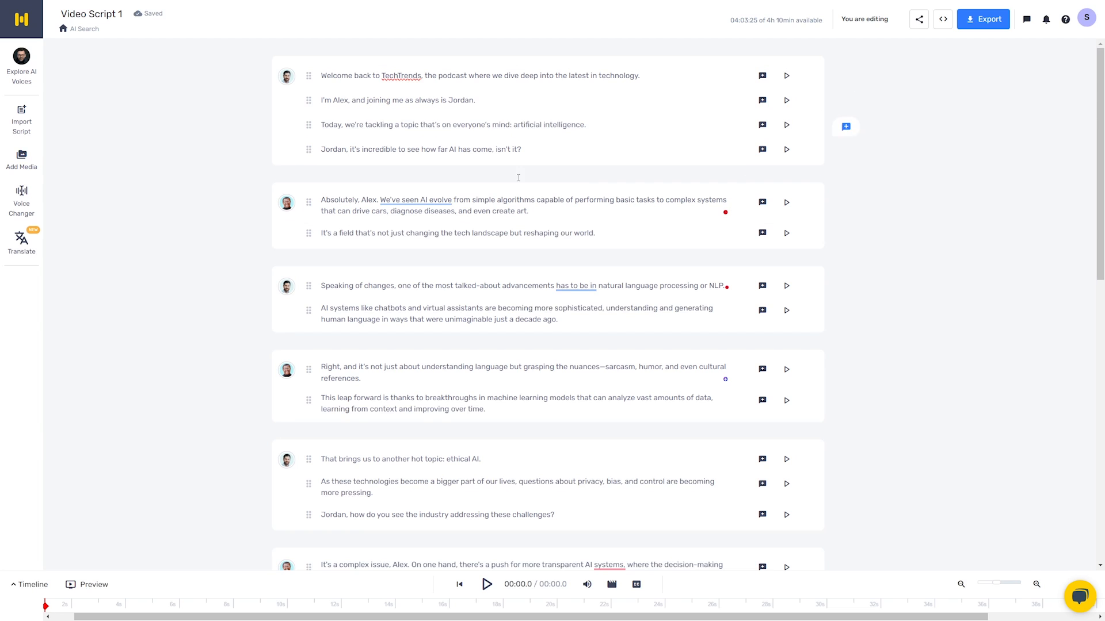
{"action": "scroll", "coordinate": [559, 274], "scroll_direction": "down", "scroll_amount": 10}
{"action": "scroll", "coordinate": [629, 376], "scroll_direction": "up", "scroll_amount": 5}
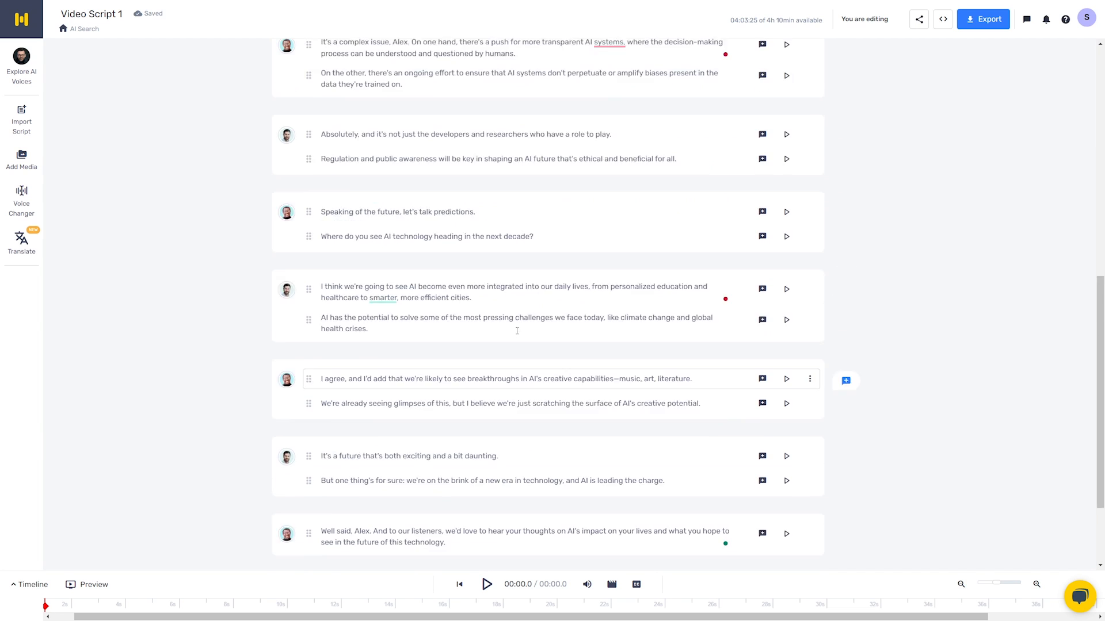
{"action": "scroll", "coordinate": [630, 377], "scroll_direction": "up", "scroll_amount": 5}
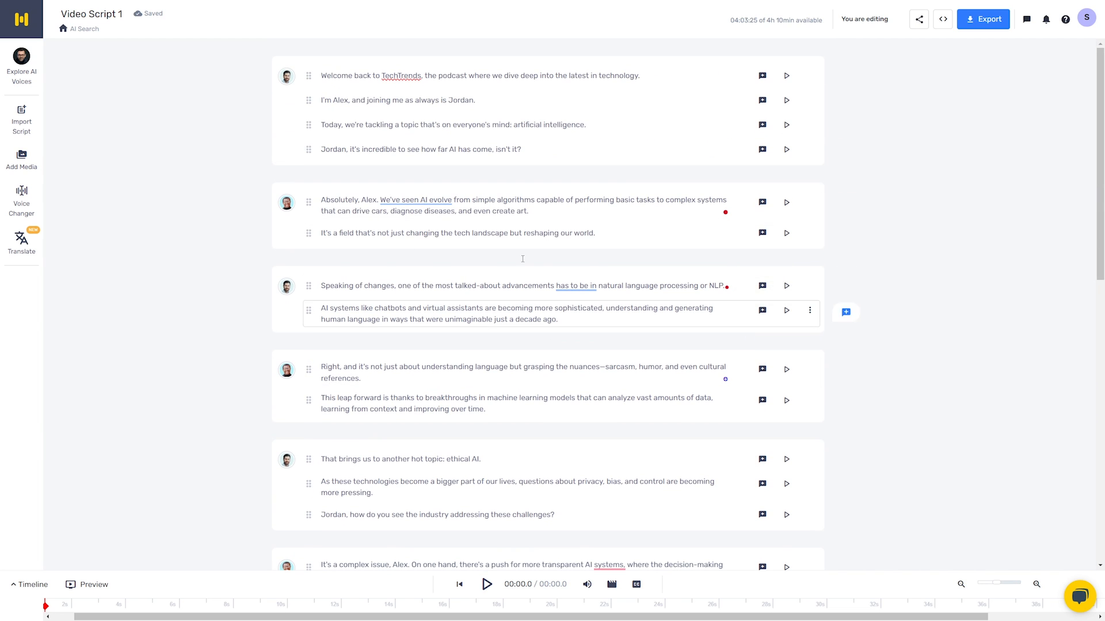
- Generate the audio for the whole script, then play the podcast preview and pause it
{"action": "left_click", "coordinate": [487, 584]}
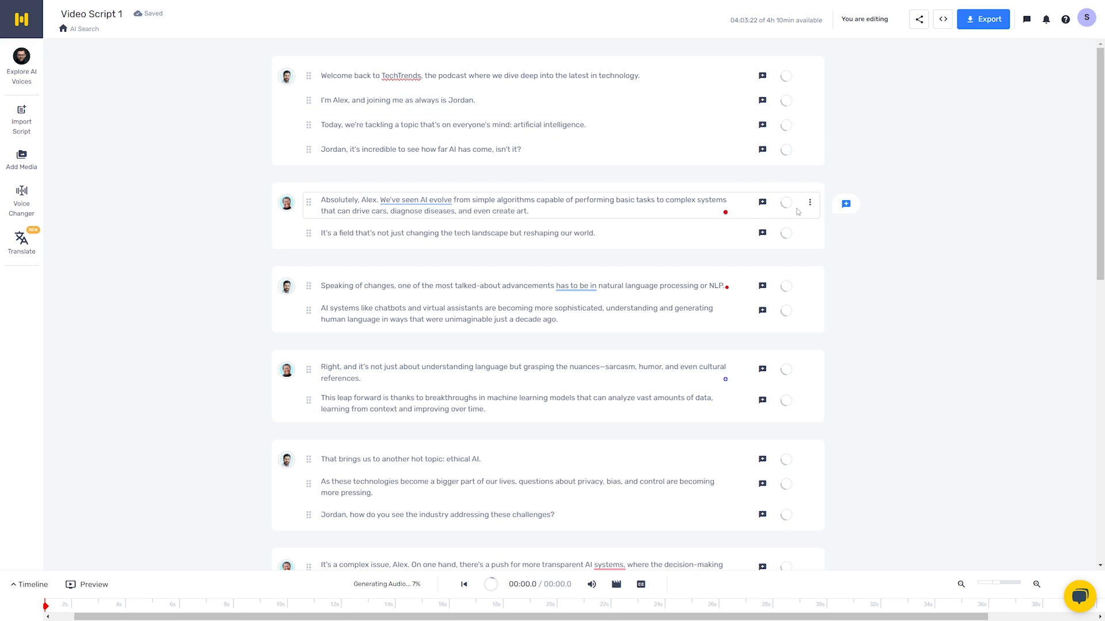
{"action": "scroll", "coordinate": [846, 195], "scroll_direction": "down", "scroll_amount": 15}
{"action": "scroll", "coordinate": [764, 210], "scroll_direction": "up", "scroll_amount": 15}
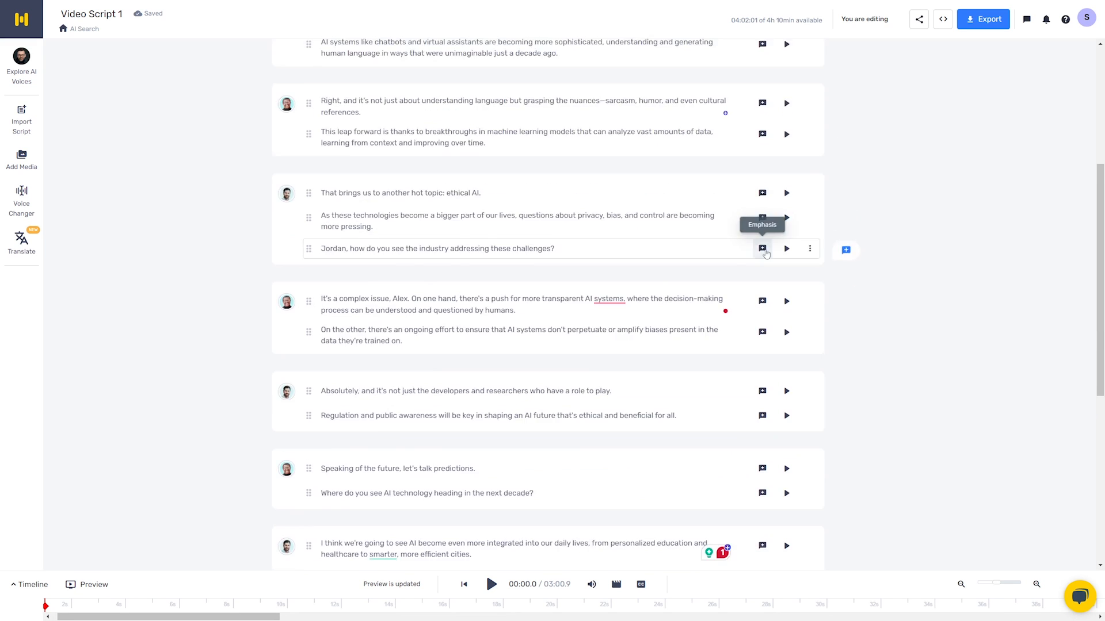
{"action": "left_click", "coordinate": [491, 584]}
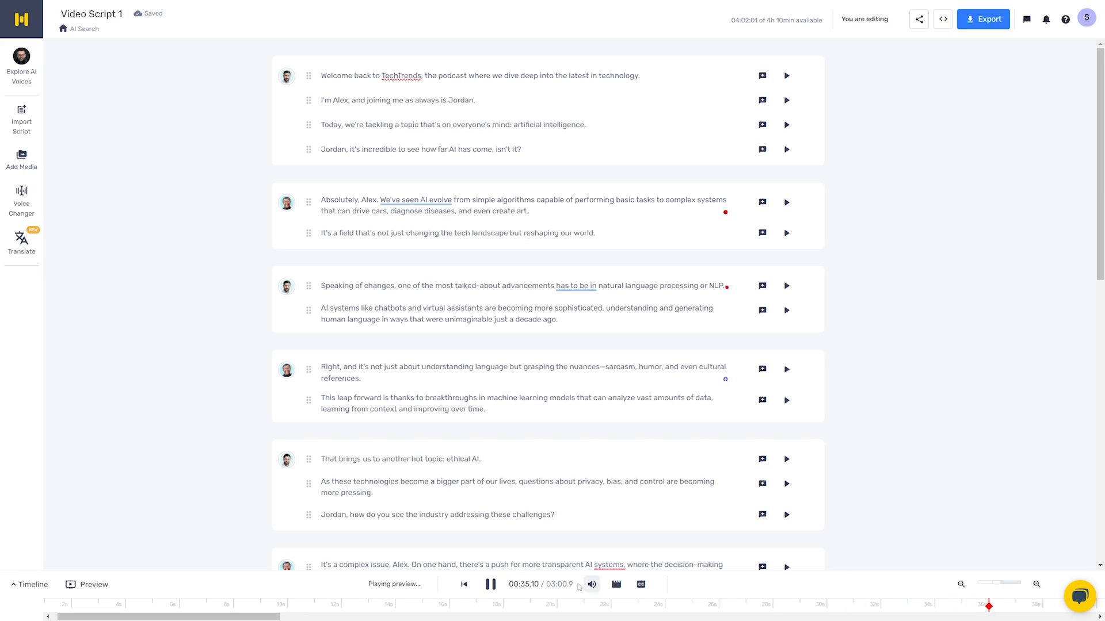
{"action": "left_click", "coordinate": [492, 585]}
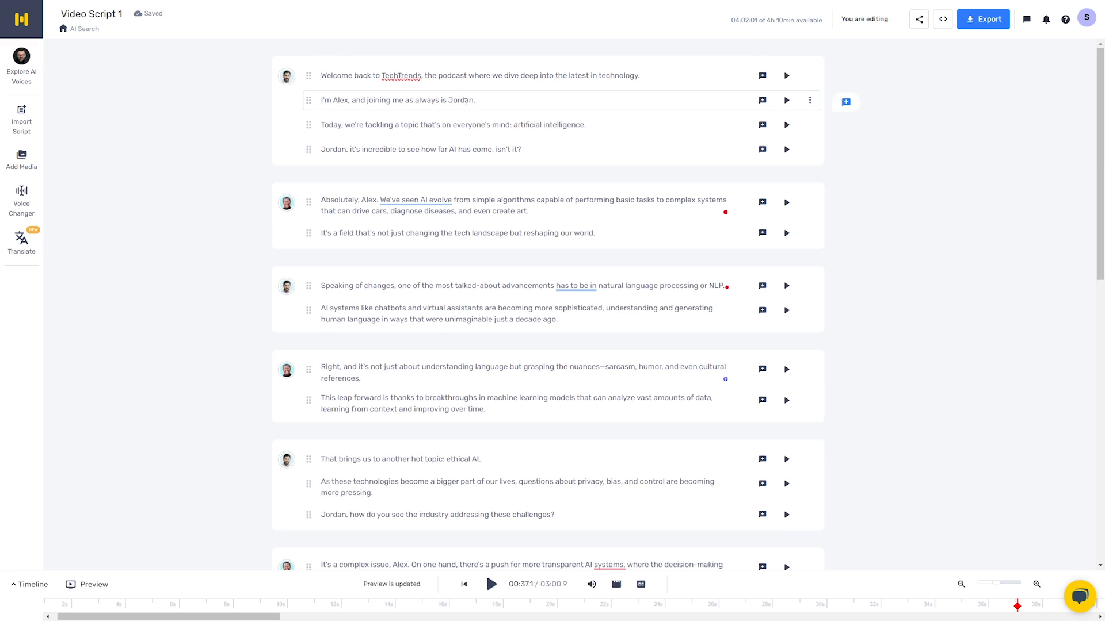
- Examine the pronunciation option for the word "Absolutely" in the second block
{"action": "left_click", "coordinate": [565, 214]}
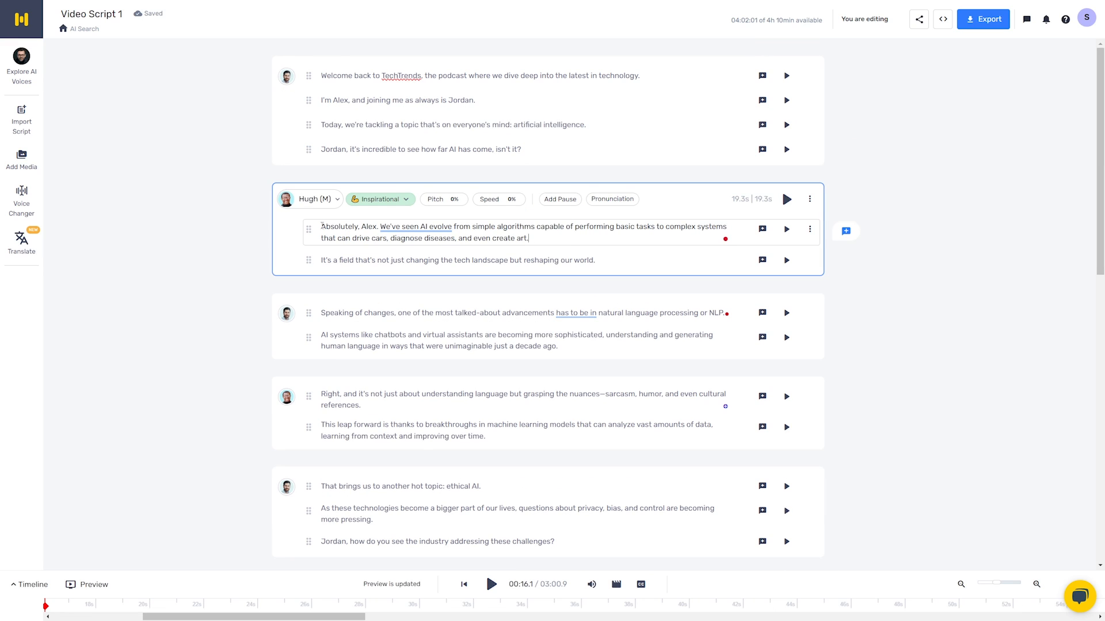
{"action": "double_click", "coordinate": [332, 226]}
{"action": "left_click", "coordinate": [359, 234]}
{"action": "double_click", "coordinate": [332, 226]}
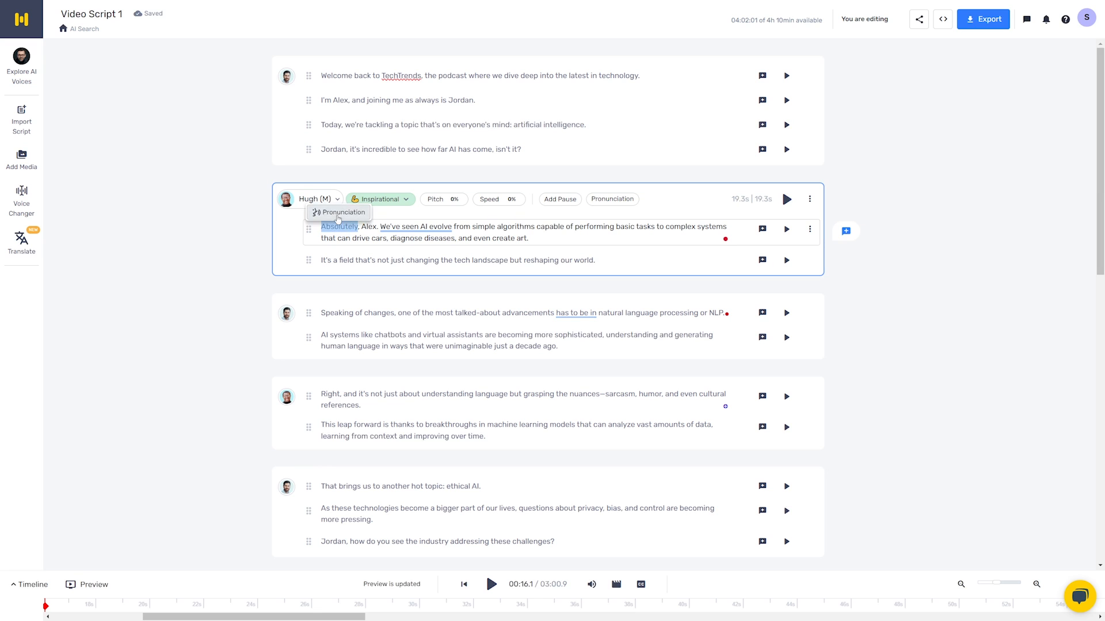
{"action": "left_click", "coordinate": [321, 211]}
{"action": "scroll", "coordinate": [519, 282], "scroll_direction": "down", "scroll_amount": 2}
{"action": "scroll", "coordinate": [567, 288], "scroll_direction": "up", "scroll_amount": 2}
{"action": "left_click", "coordinate": [660, 168]}
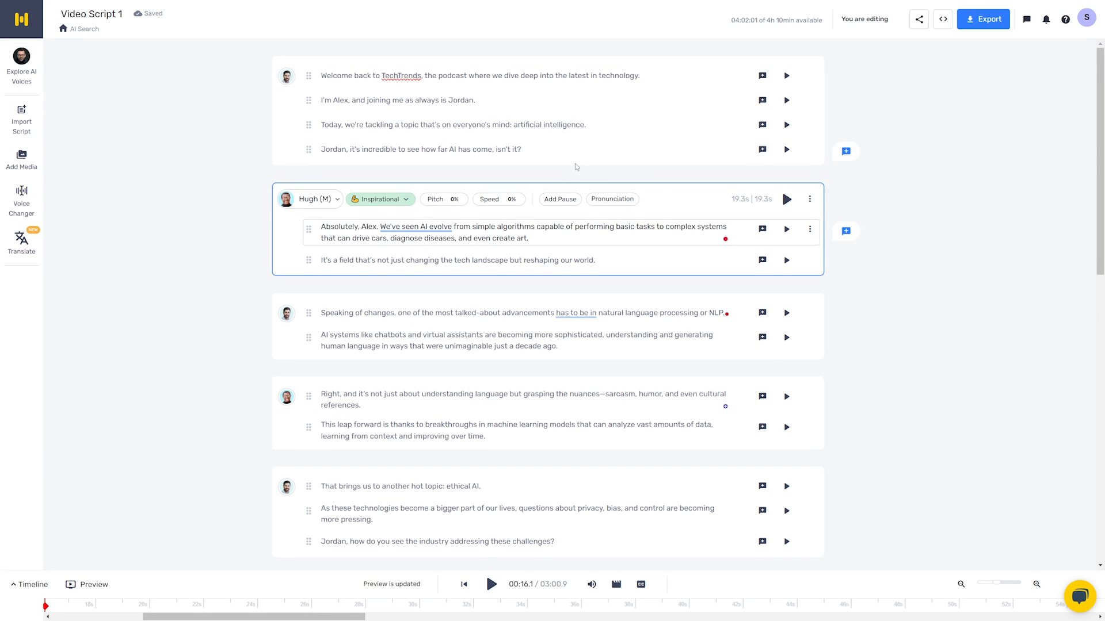
{"action": "scroll", "coordinate": [608, 178], "scroll_direction": "down", "scroll_amount": 3}
{"action": "scroll", "coordinate": [608, 178], "scroll_direction": "down", "scroll_amount": 1}
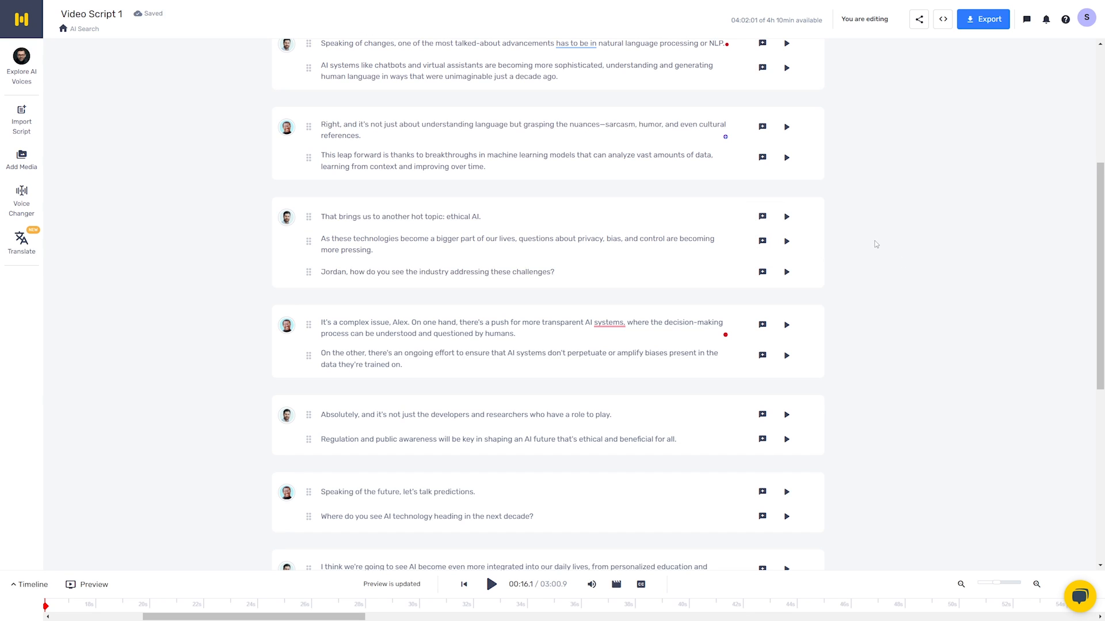
{"action": "scroll", "coordinate": [840, 244], "scroll_direction": "up", "scroll_amount": 4}
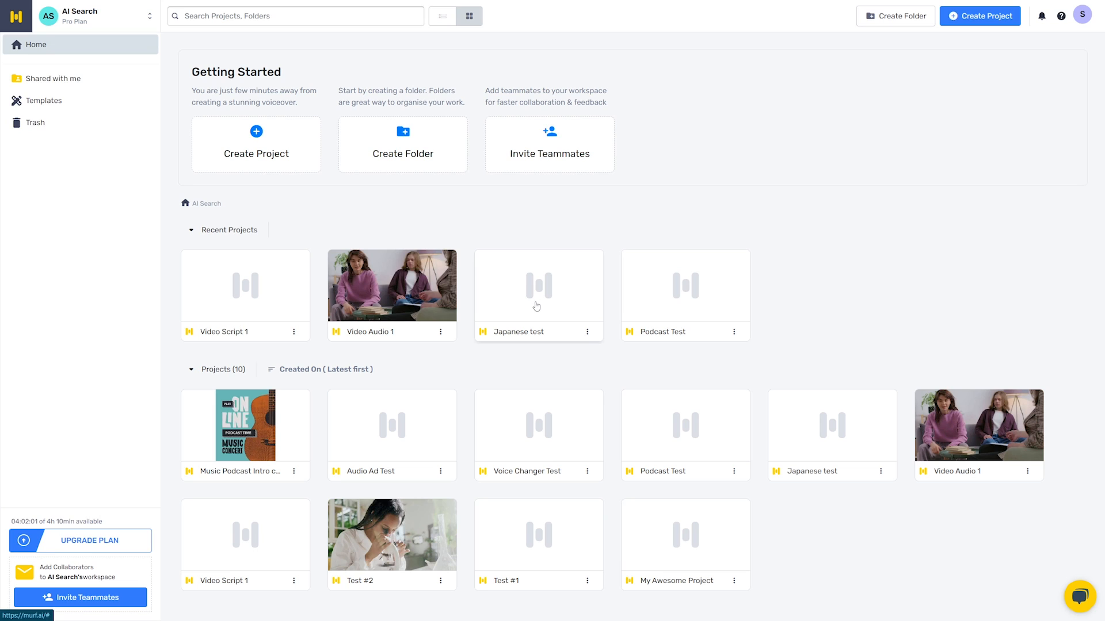
- Open the Japanese test project and browse the available voices by language, including French - France and Arabic
{"action": "left_click", "coordinate": [665, 267]}
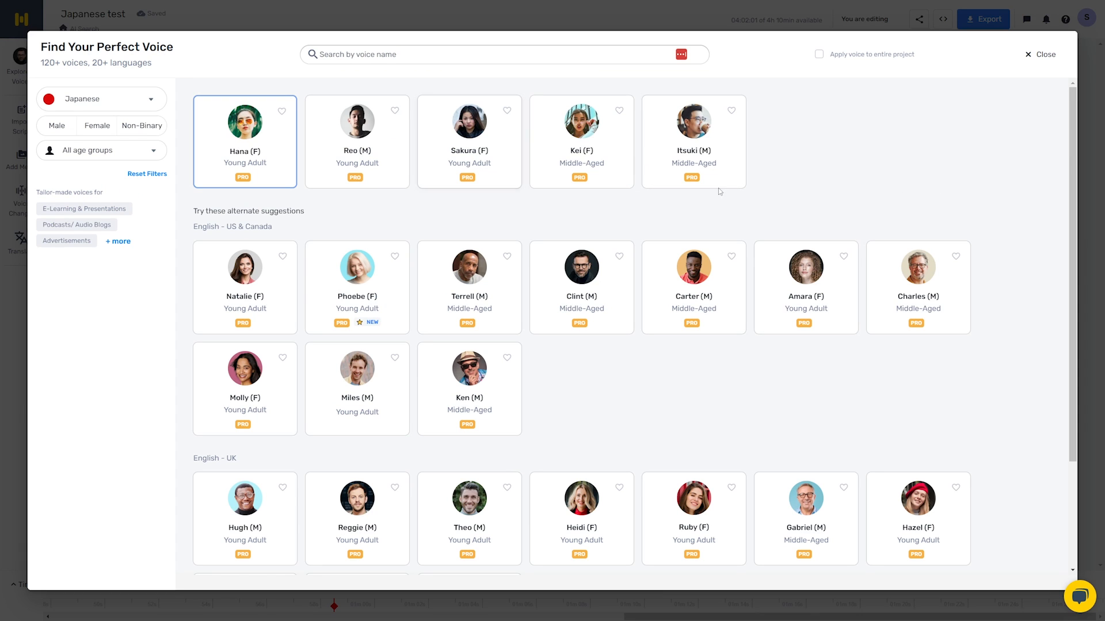
{"action": "left_click", "coordinate": [87, 101]}
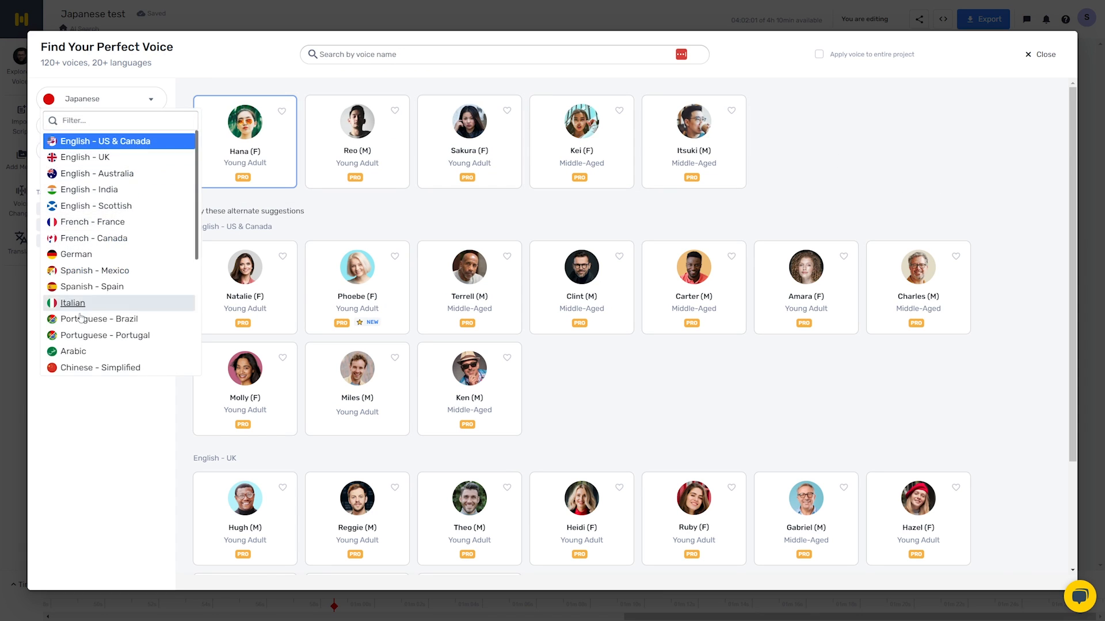
{"action": "left_click", "coordinate": [98, 228]}
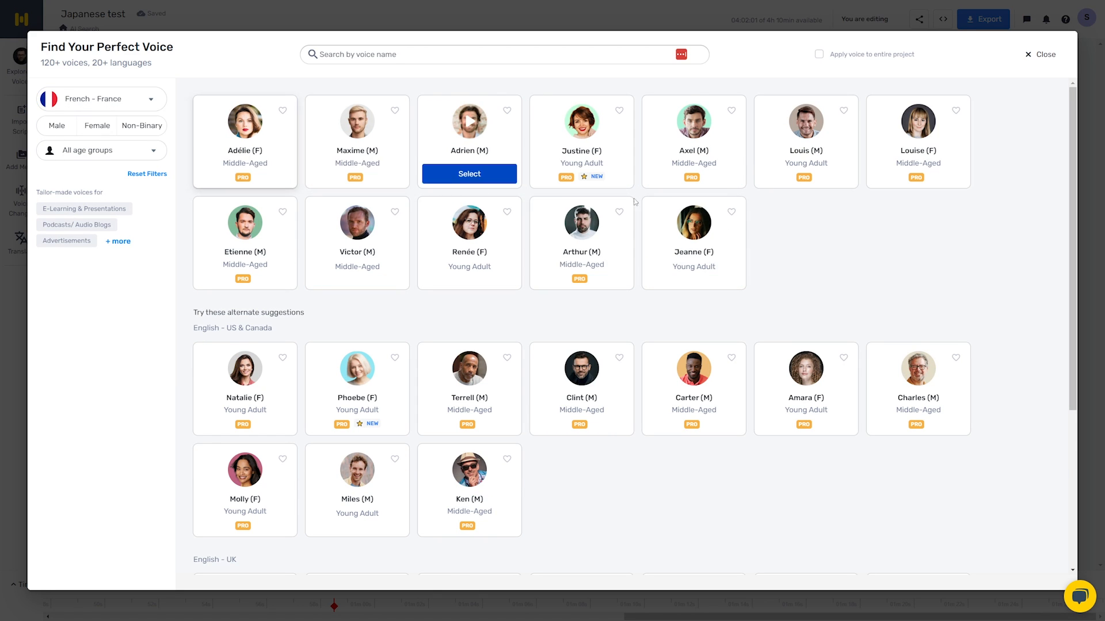
{"action": "left_click", "coordinate": [99, 99]}
{"action": "scroll", "coordinate": [86, 299], "scroll_direction": "down", "scroll_amount": 2}
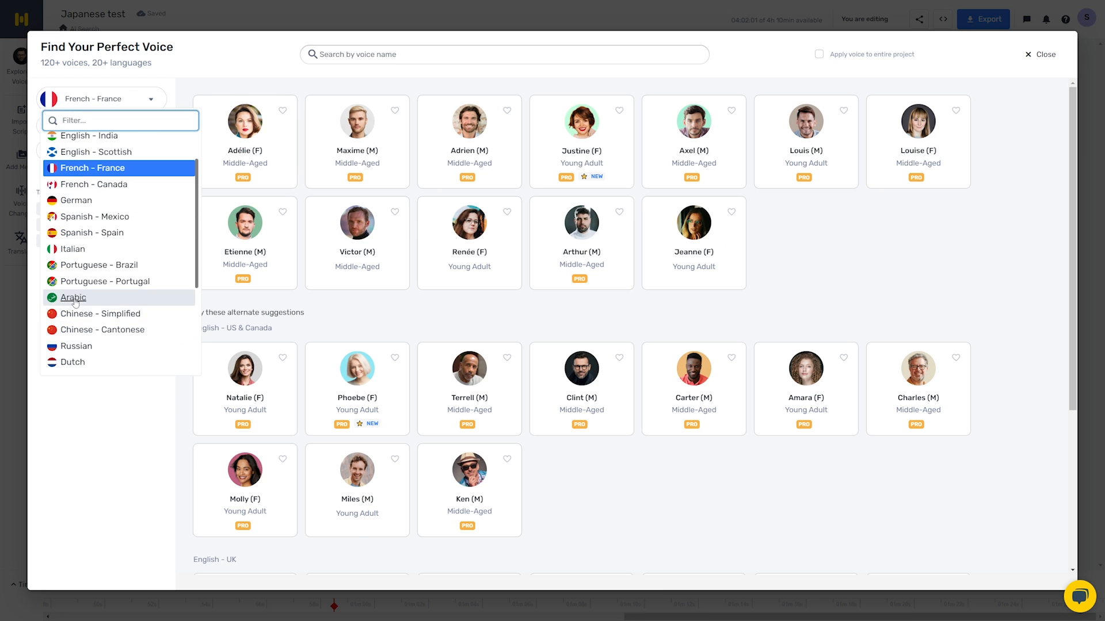
{"action": "left_click", "coordinate": [74, 299]}
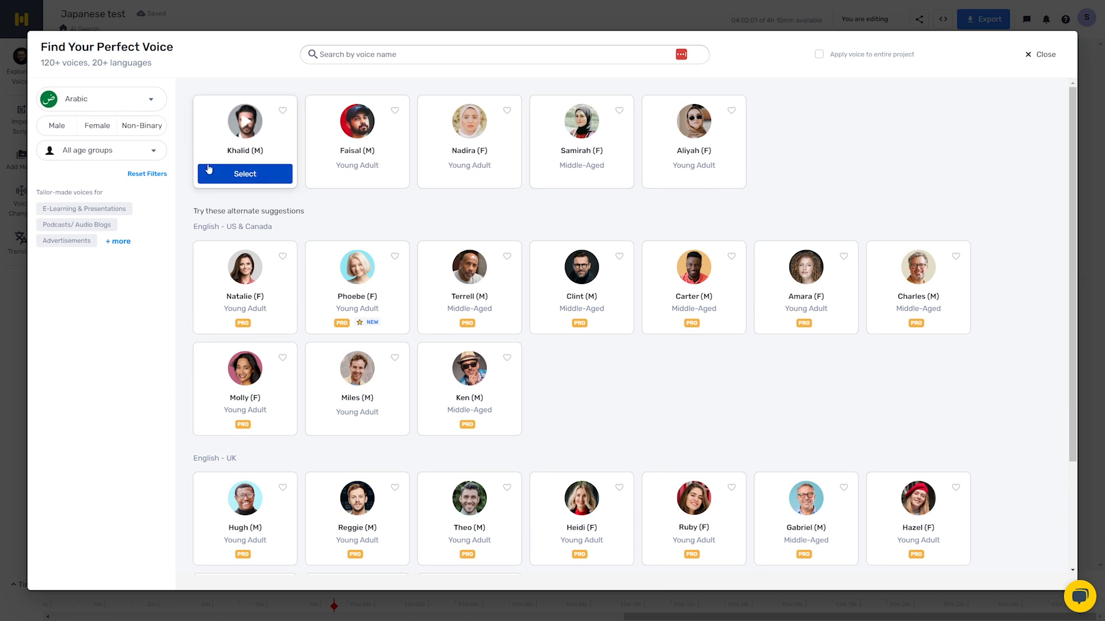
{"action": "left_click", "coordinate": [99, 99]}
{"action": "left_click", "coordinate": [95, 274]}
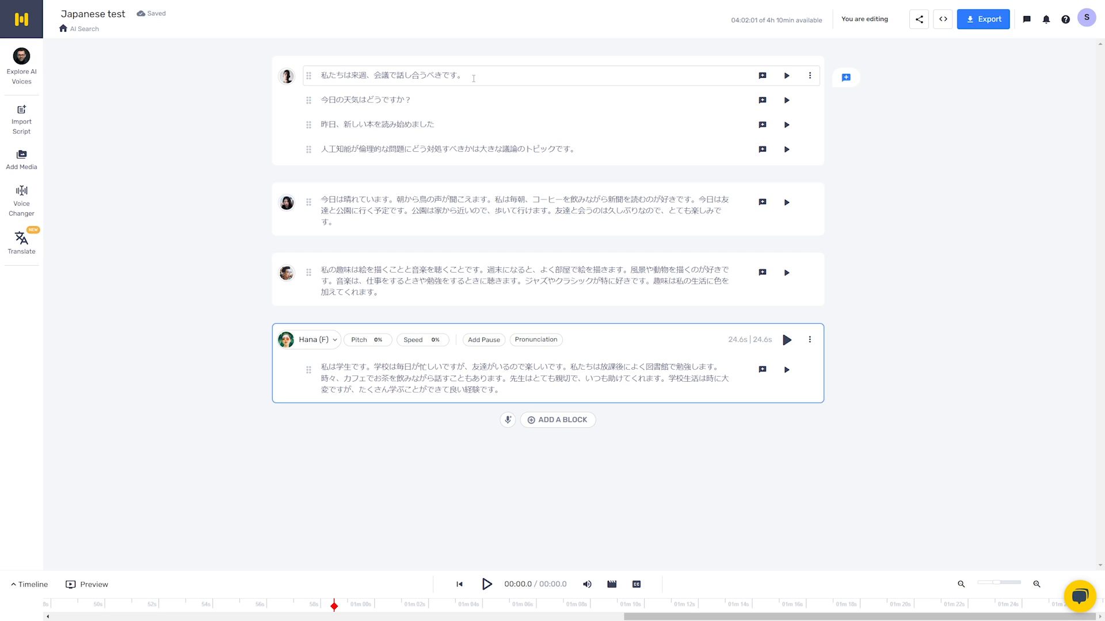
- Play the first three Japanese blocks to hear the Reo (M), Sakura (F) and Itsuki (M) voices
{"action": "left_click", "coordinate": [473, 79]}
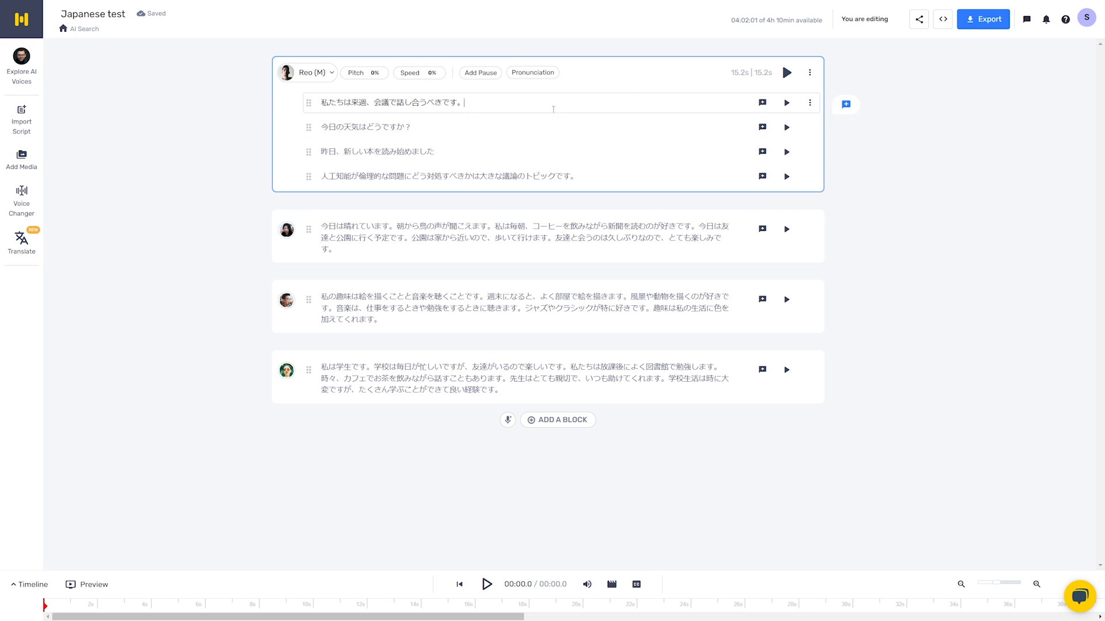
{"action": "left_click", "coordinate": [786, 72]}
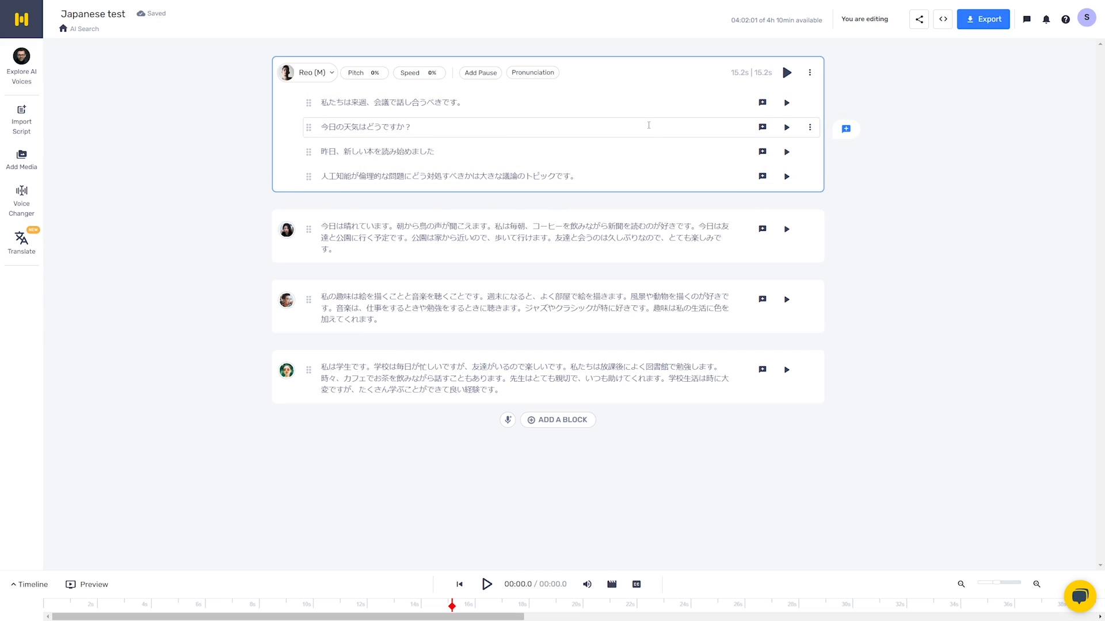
{"action": "left_click", "coordinate": [781, 215]}
{"action": "left_click", "coordinate": [786, 199]}
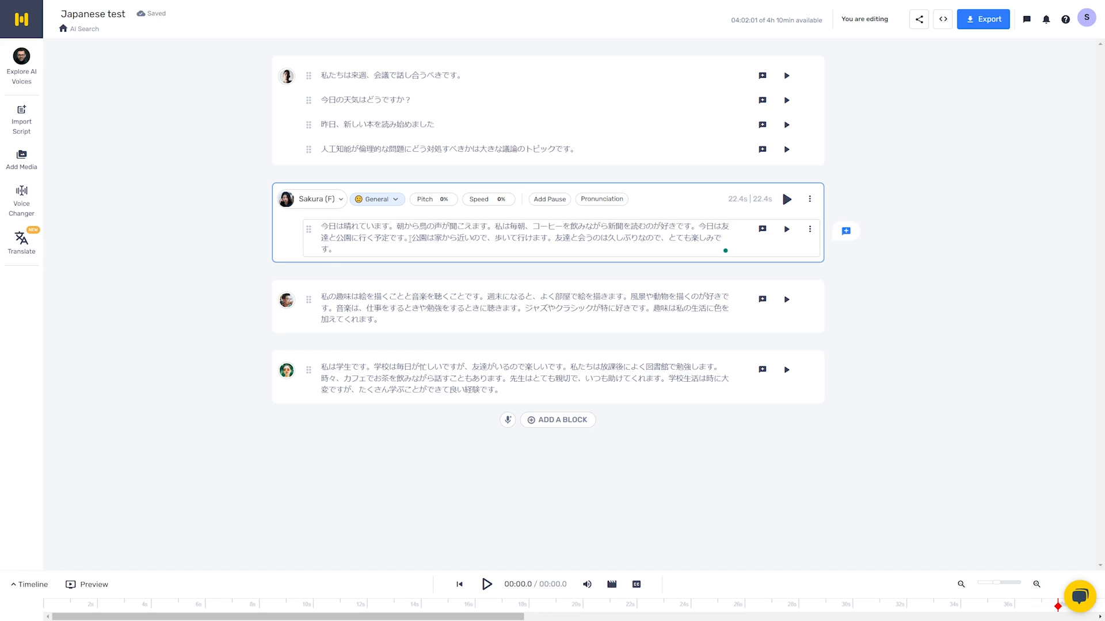
{"action": "left_click", "coordinate": [780, 287]}
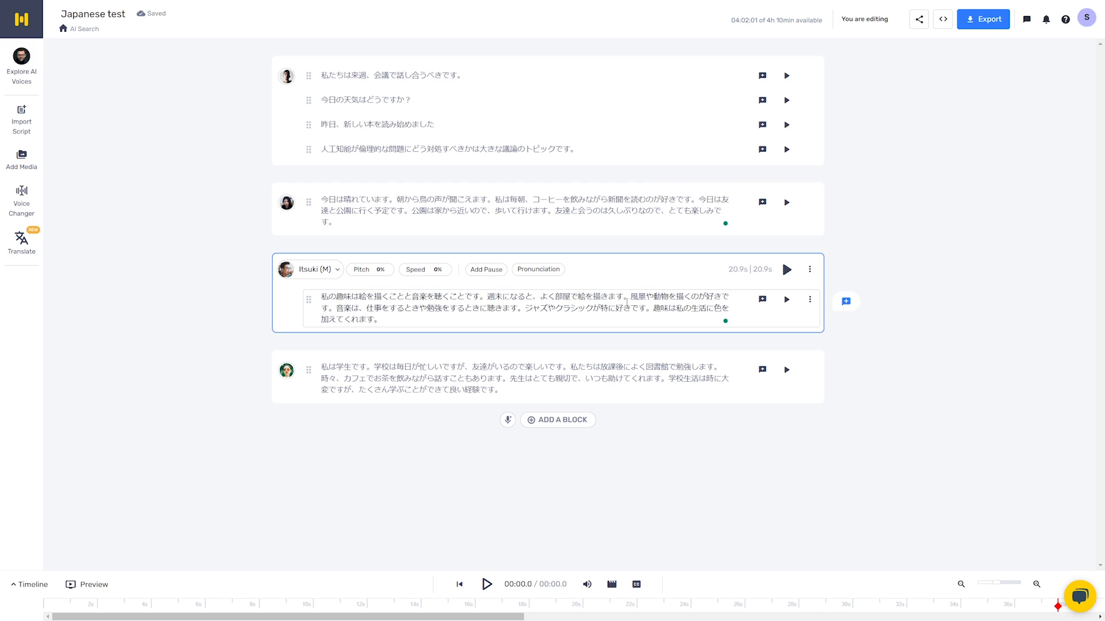
{"action": "left_click", "coordinate": [786, 270]}
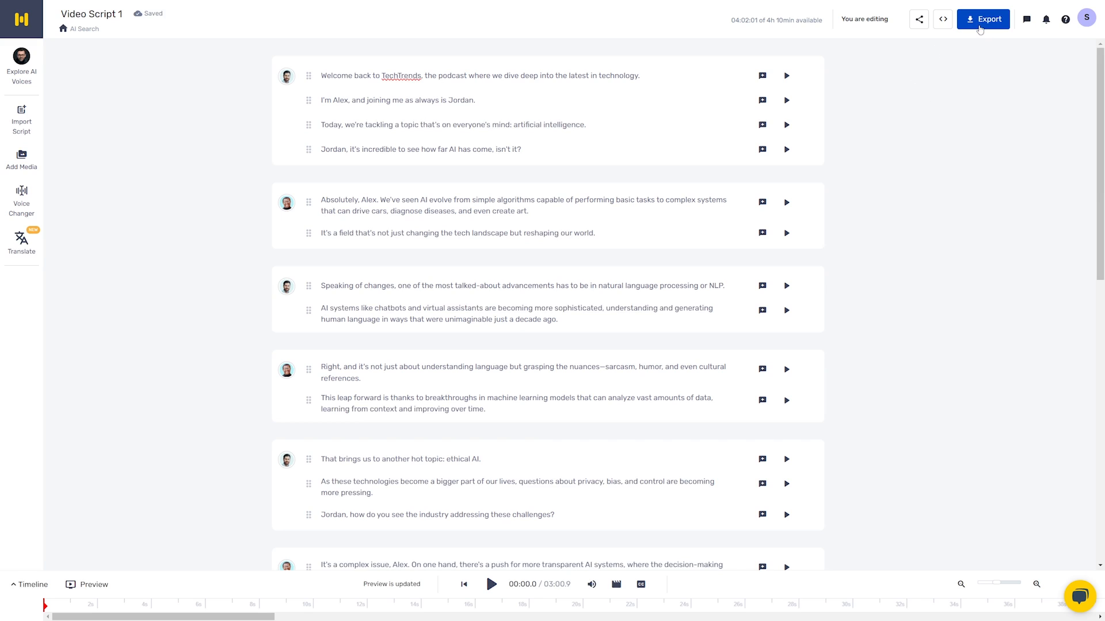
- Open the export options for Video Script 1, compare the audio and script formats, and set Voice Only to Split by Blocks
{"action": "left_click", "coordinate": [979, 23]}
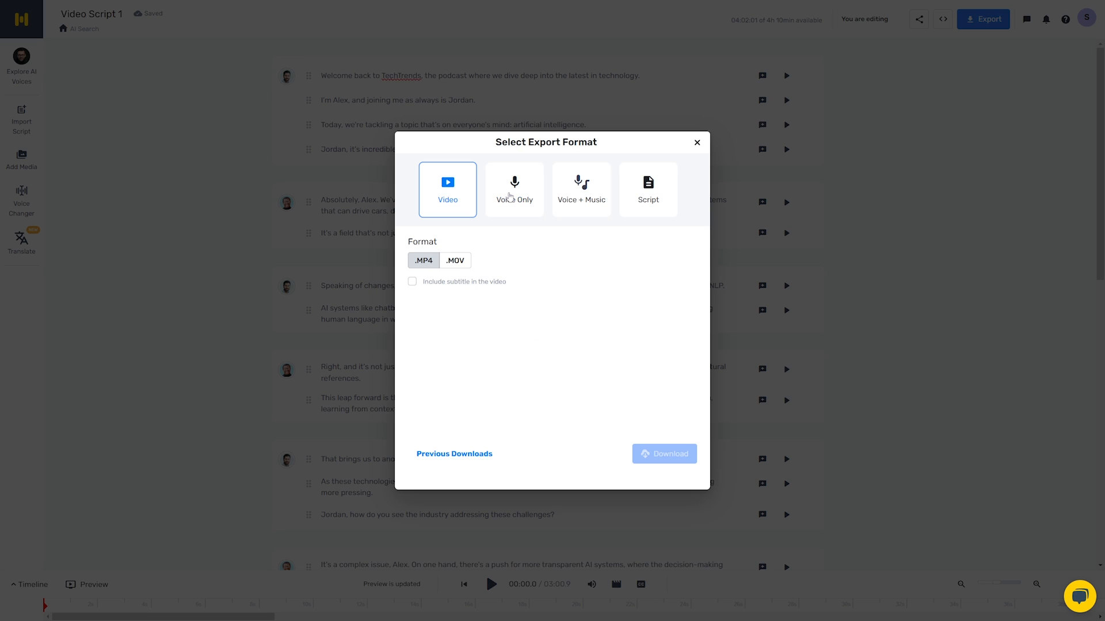
{"action": "left_click", "coordinate": [510, 197]}
{"action": "left_click", "coordinate": [574, 191]}
{"action": "left_click", "coordinate": [646, 194]}
{"action": "left_click", "coordinate": [581, 187]}
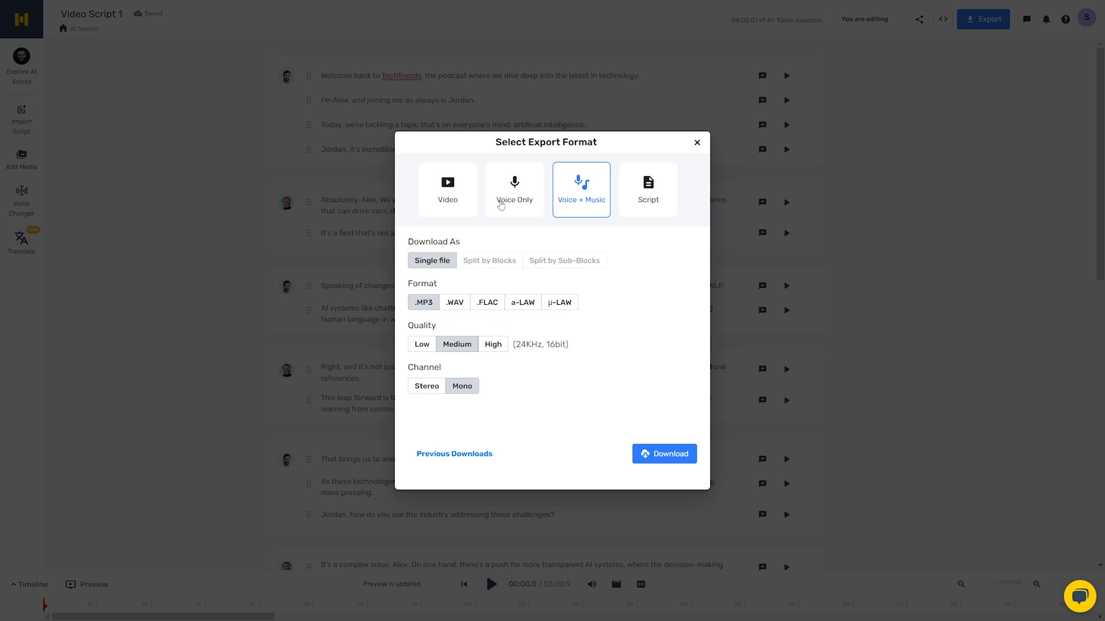
{"action": "left_click", "coordinate": [512, 191]}
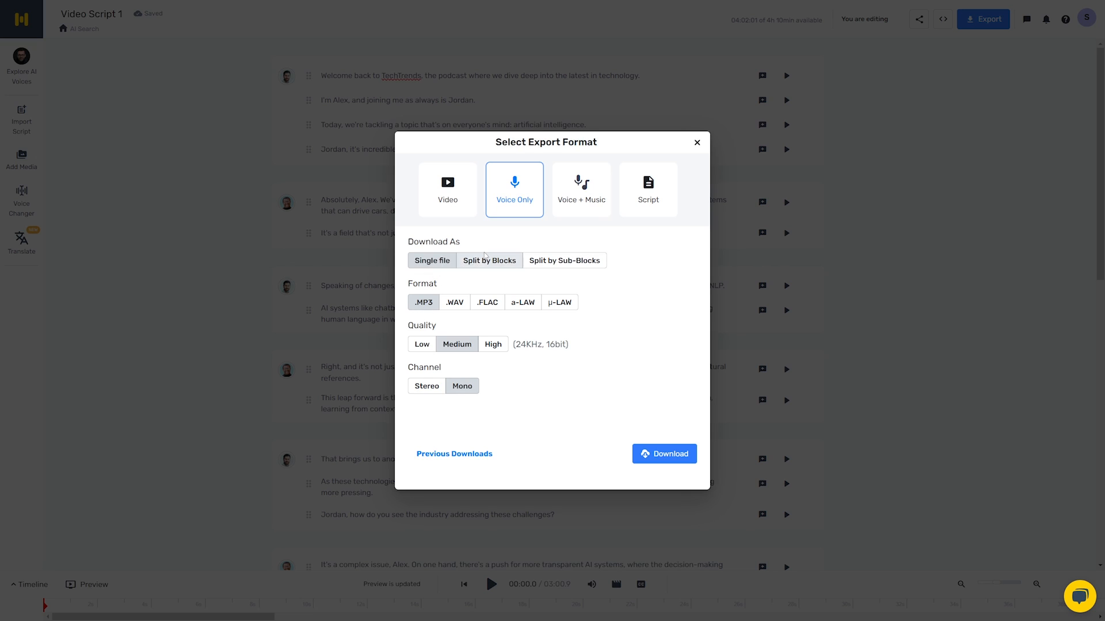
{"action": "left_click", "coordinate": [504, 267]}
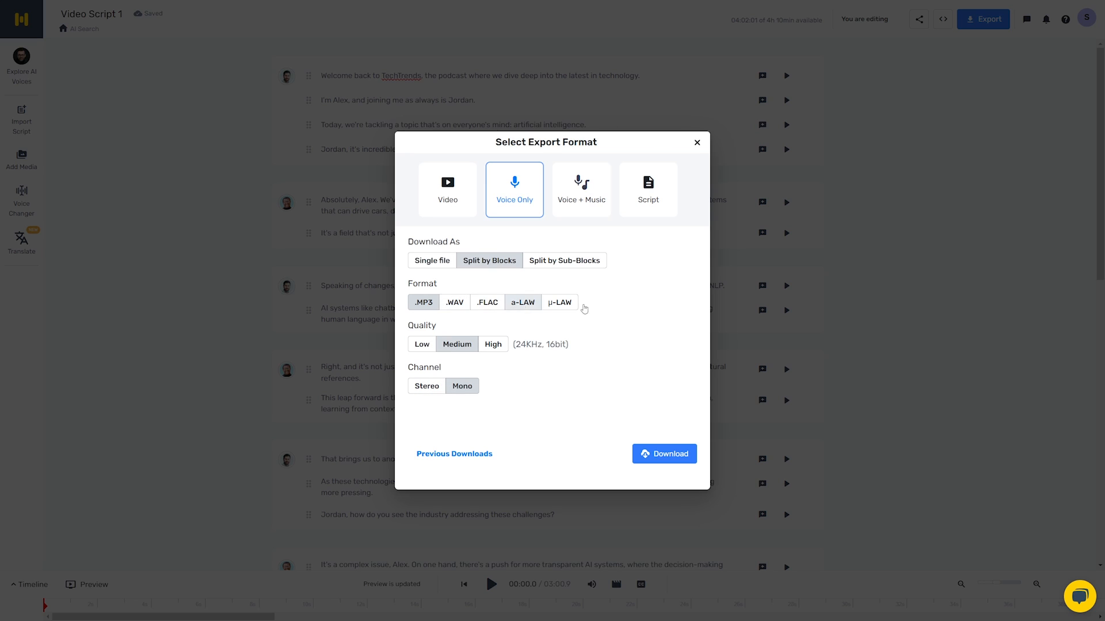
- Examine the export settings offered for Video, Voice + Music and Voice Only
{"action": "left_click", "coordinate": [451, 202]}
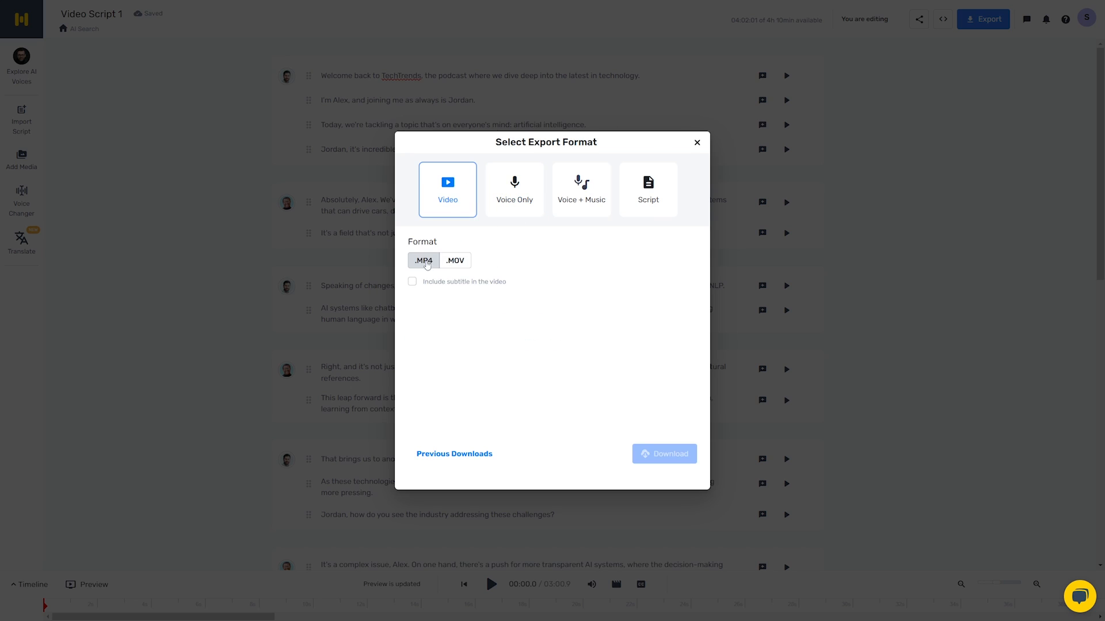
{"action": "left_click", "coordinate": [584, 189]}
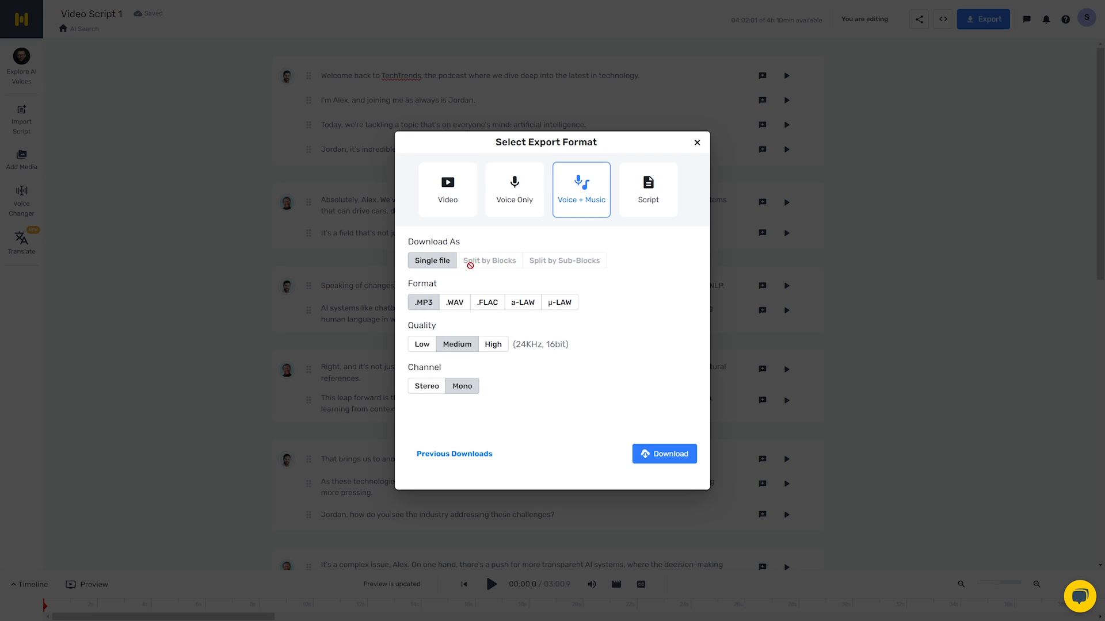
{"action": "left_click", "coordinate": [515, 198]}
{"action": "left_click", "coordinate": [566, 195]}
- Switch the export to Script, split it by blocks, and try the .SRT format before returning to .TXT
{"action": "left_click", "coordinate": [645, 202]}
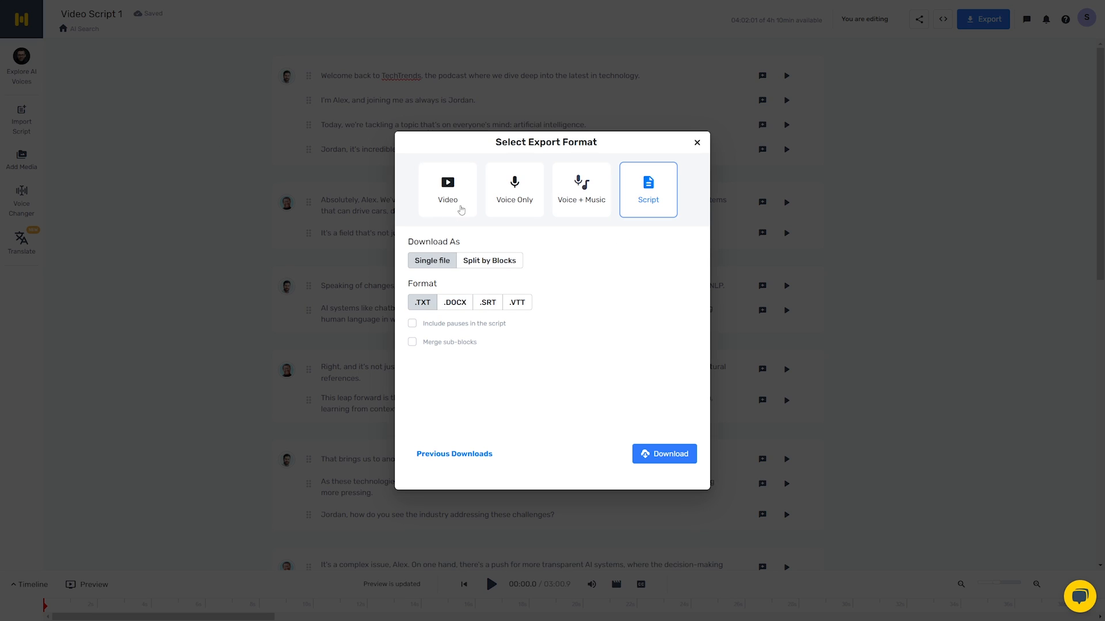
{"action": "left_click", "coordinate": [489, 260]}
{"action": "left_click", "coordinate": [433, 264]}
{"action": "left_click", "coordinate": [493, 264]}
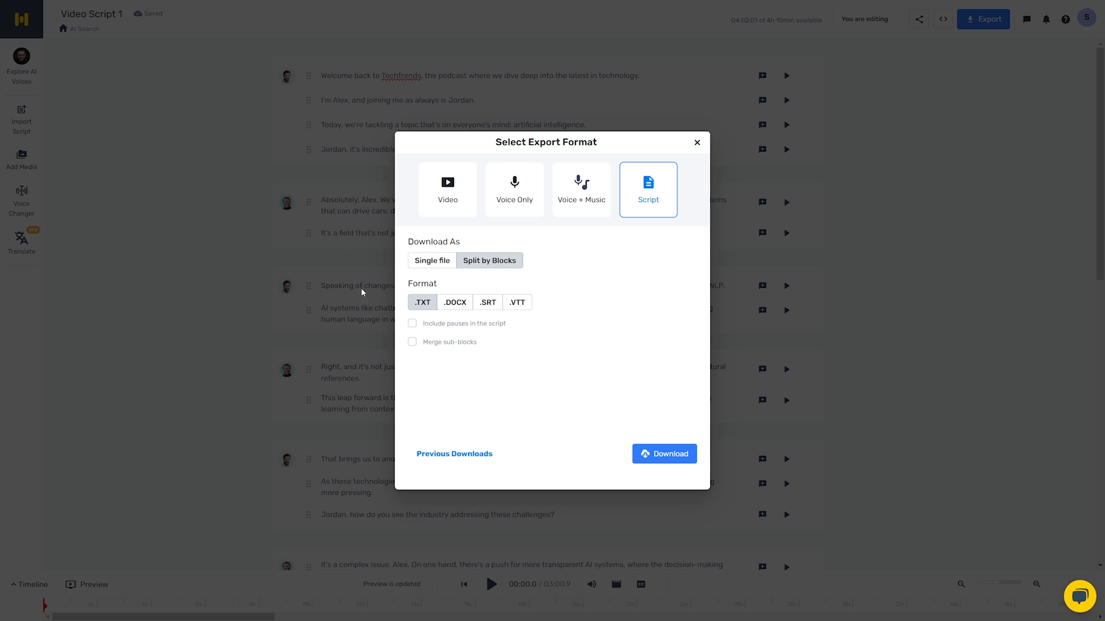
{"action": "left_click", "coordinate": [492, 308]}
{"action": "left_click", "coordinate": [432, 302]}
{"action": "left_click", "coordinate": [491, 303]}
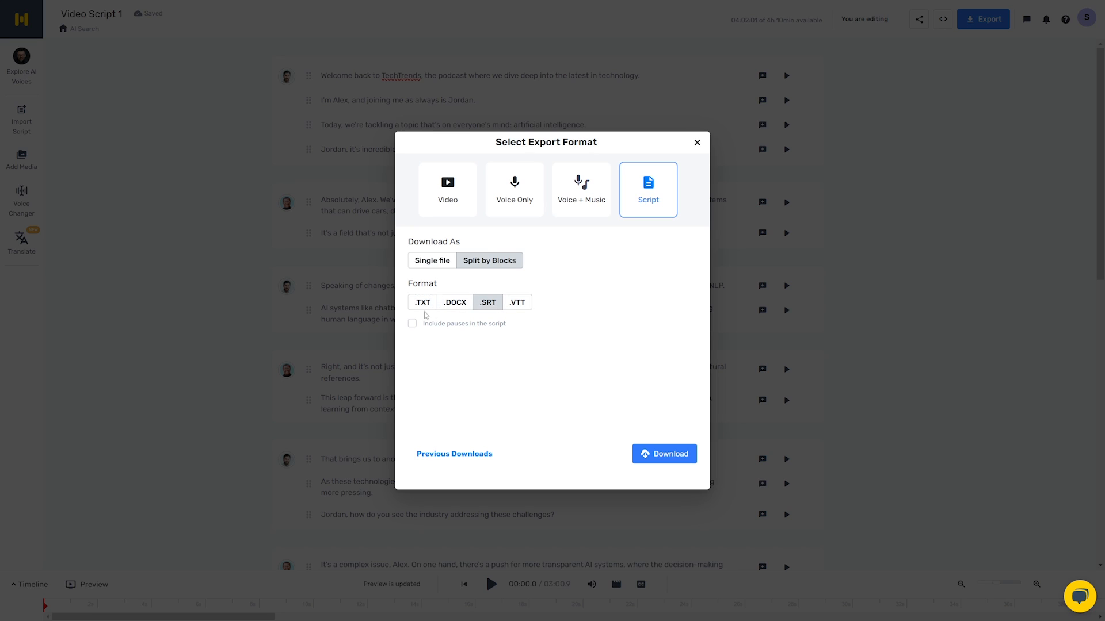
{"action": "left_click", "coordinate": [424, 304]}
- Revisit the Video and Voice Only export formats, then choose Voice + Music
{"action": "left_click", "coordinate": [449, 191]}
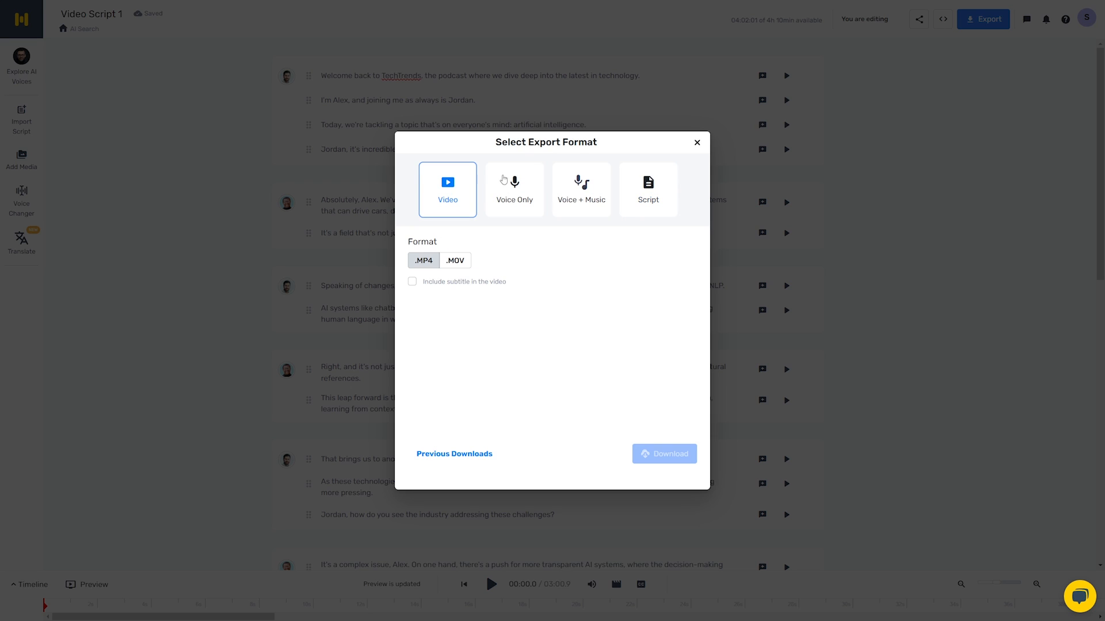
{"action": "left_click", "coordinate": [527, 216]}
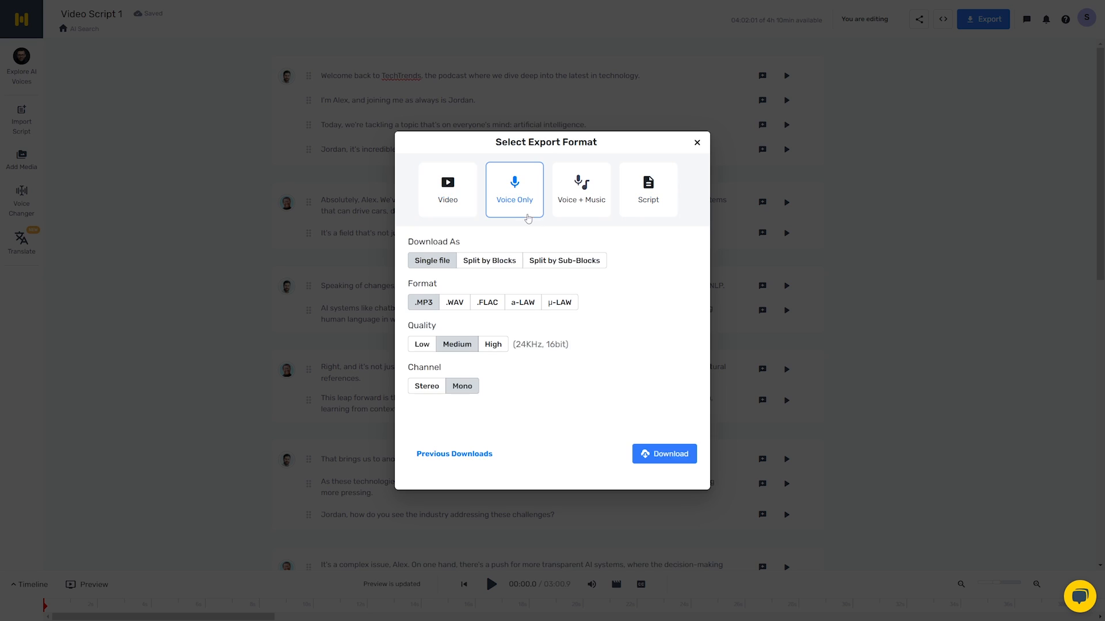
{"action": "left_click", "coordinate": [581, 208]}
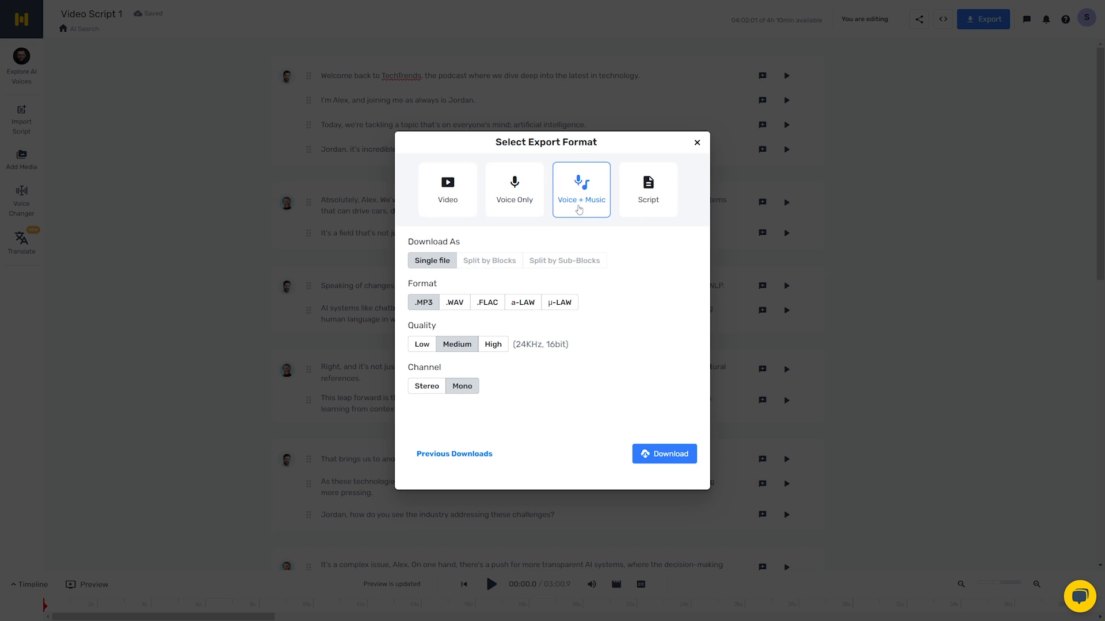